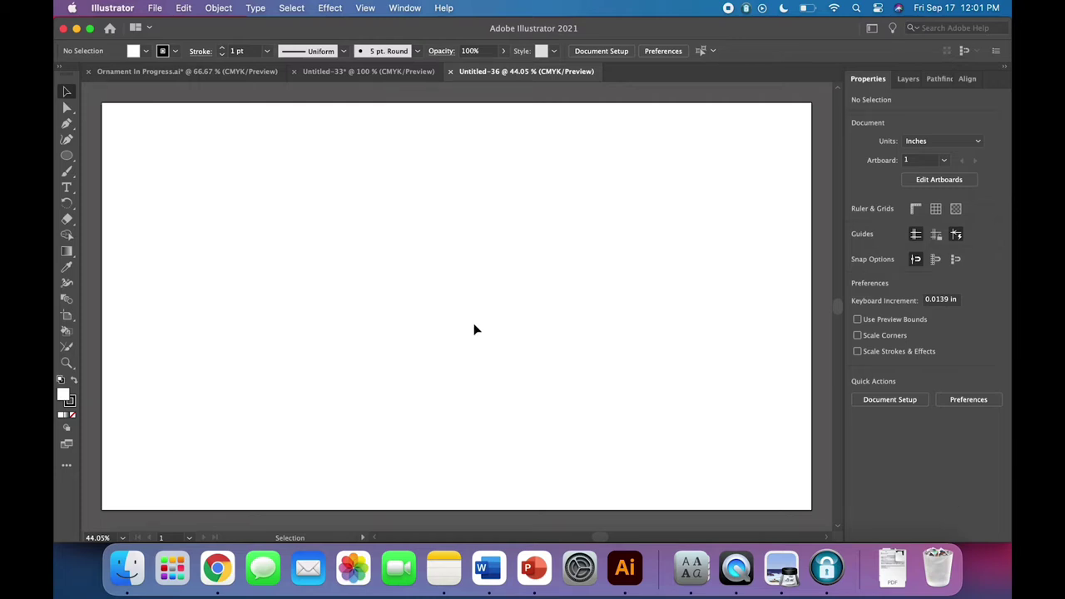
Step: Open the shape tools flyout under the Ellipse tool
click(68, 161)
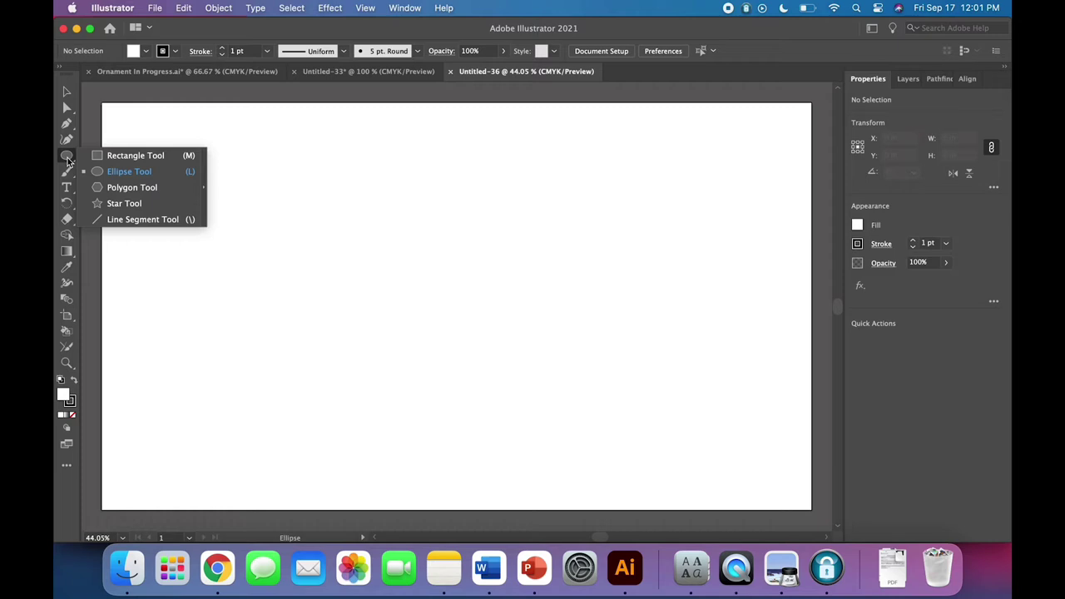
Step: Draw a 4.8 × 0.8 in rectangle and round its corners fully to 0.4 in
click(125, 155)
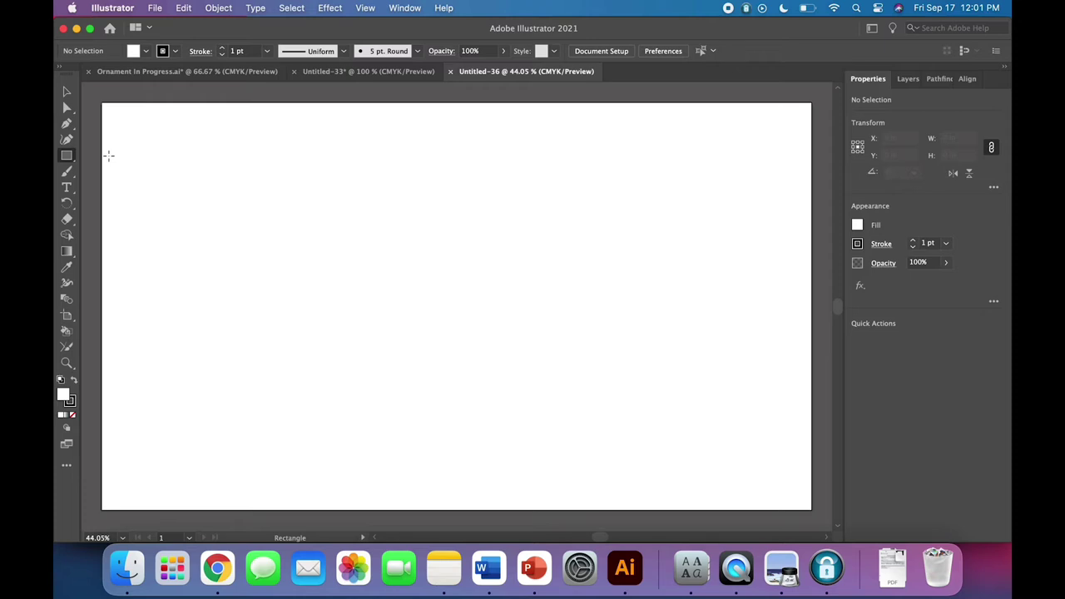
click(225, 193)
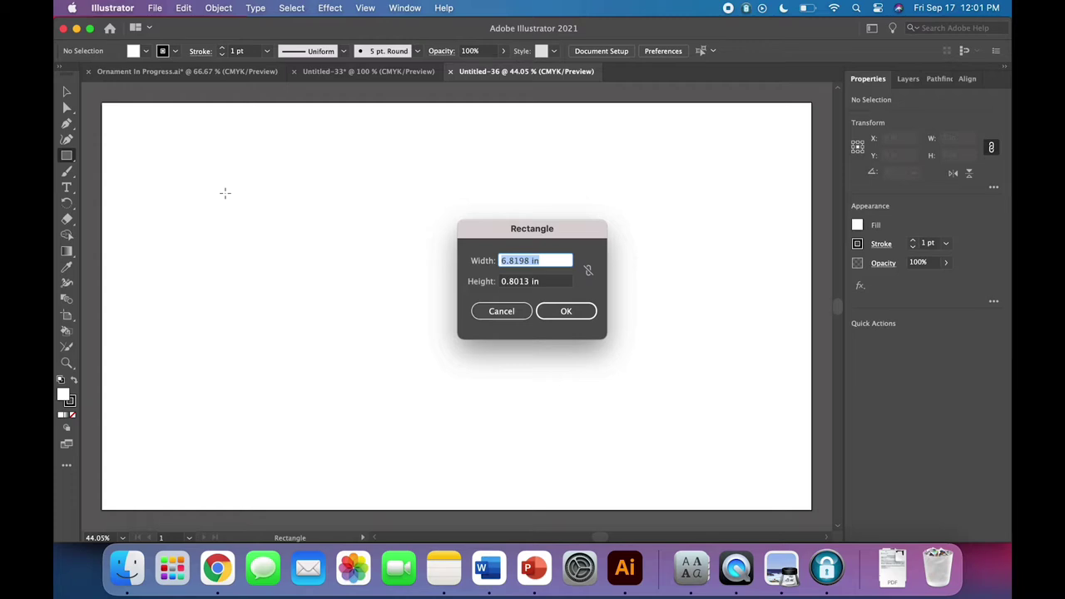
text(4.8)
key(Tab)
text(.8)
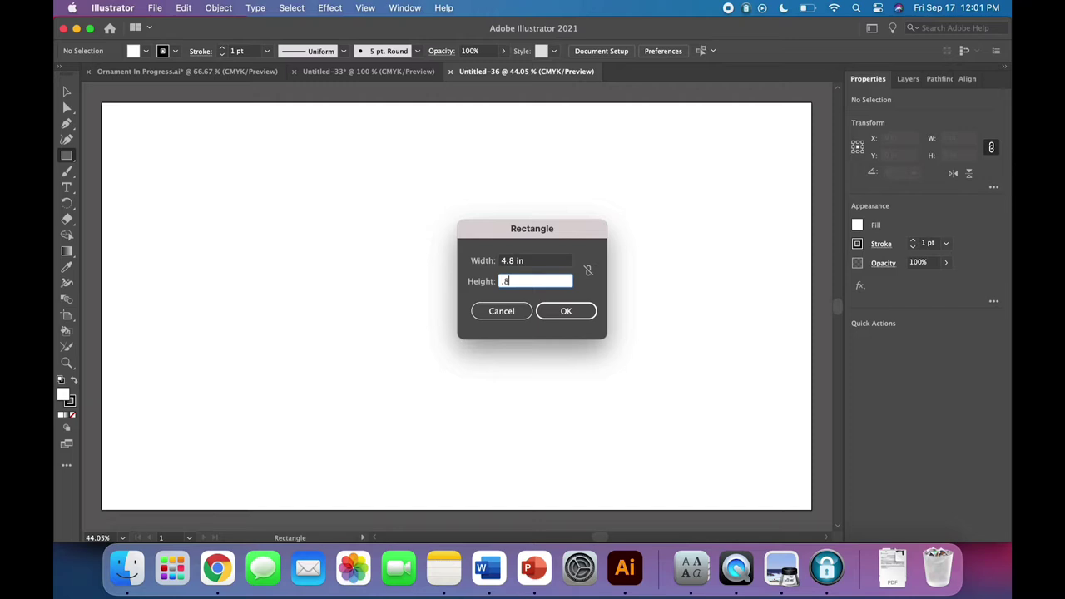
click(542, 310)
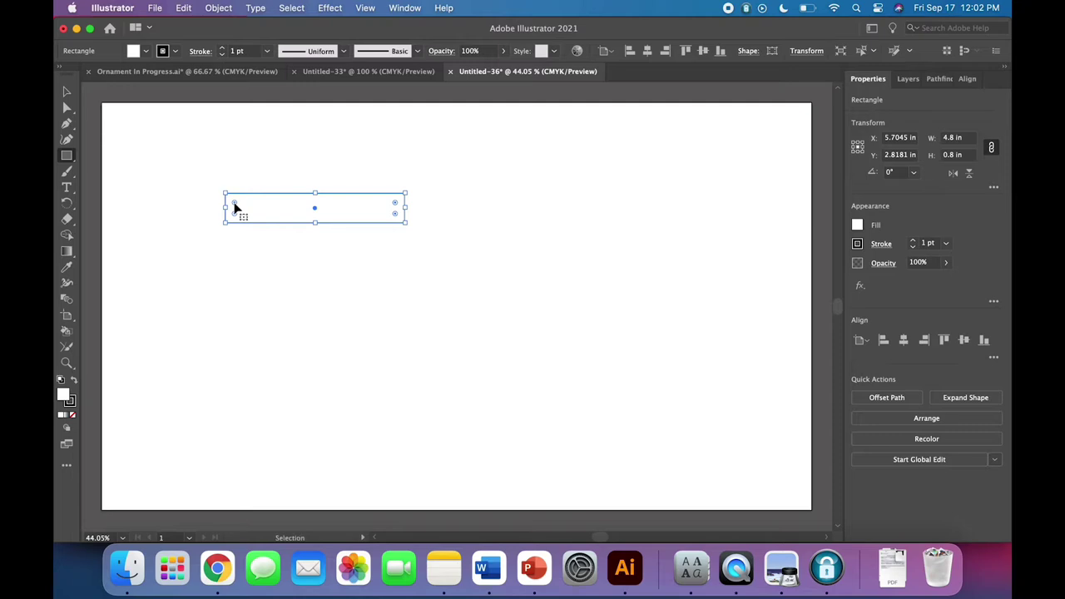
key(super+equal)
key(super+equal)
key(super+equal)
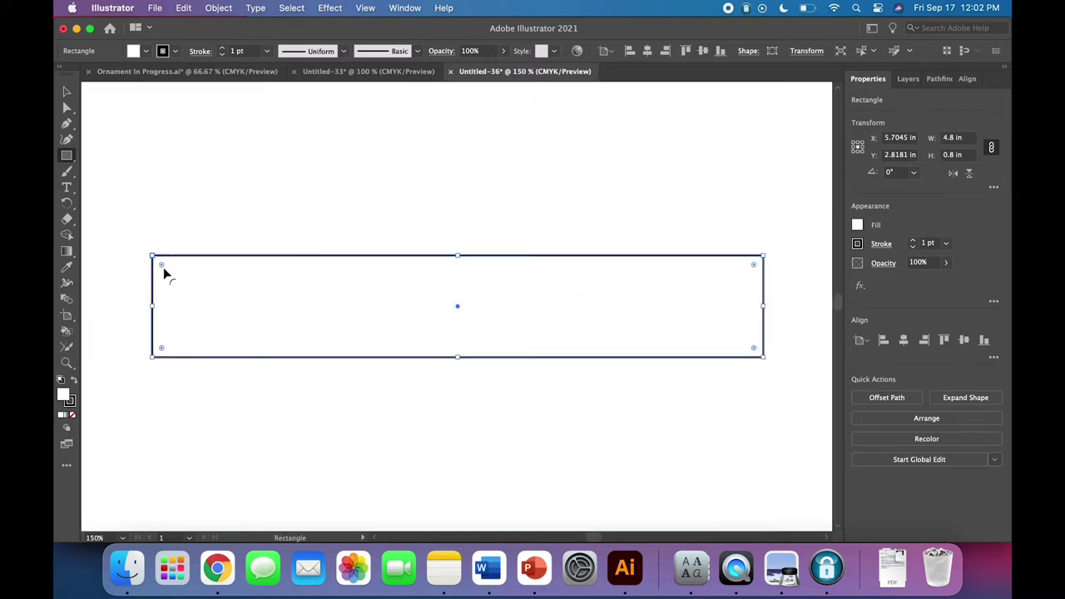
mouse_move(161, 265)
mouse_down()
mouse_move(223, 299)
mouse_move(389, 331)
mouse_up()
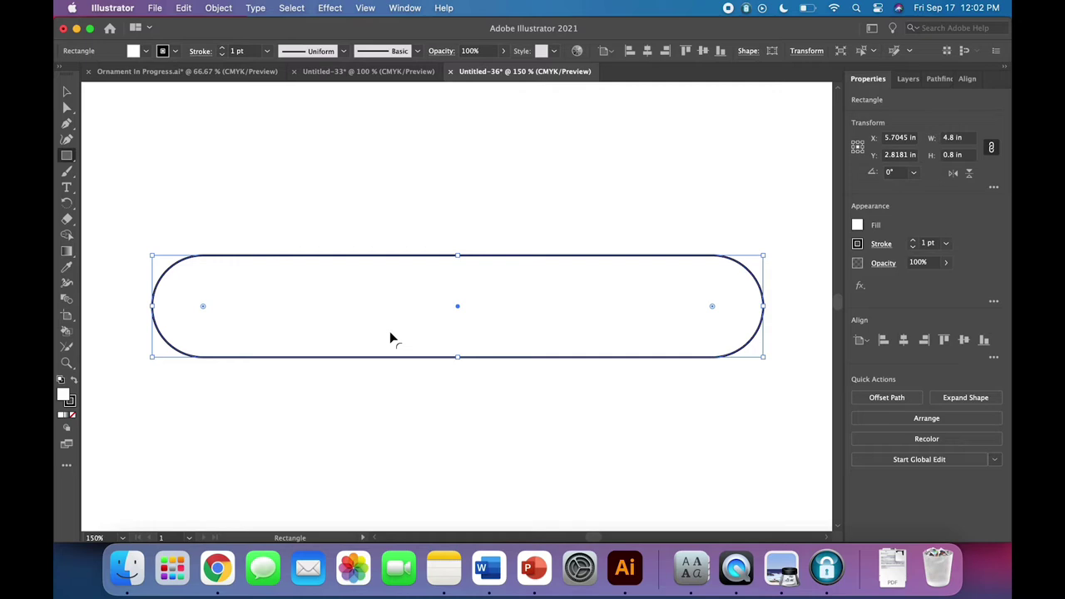
Step: Give the pill bar a black fill and no stroke
click(147, 55)
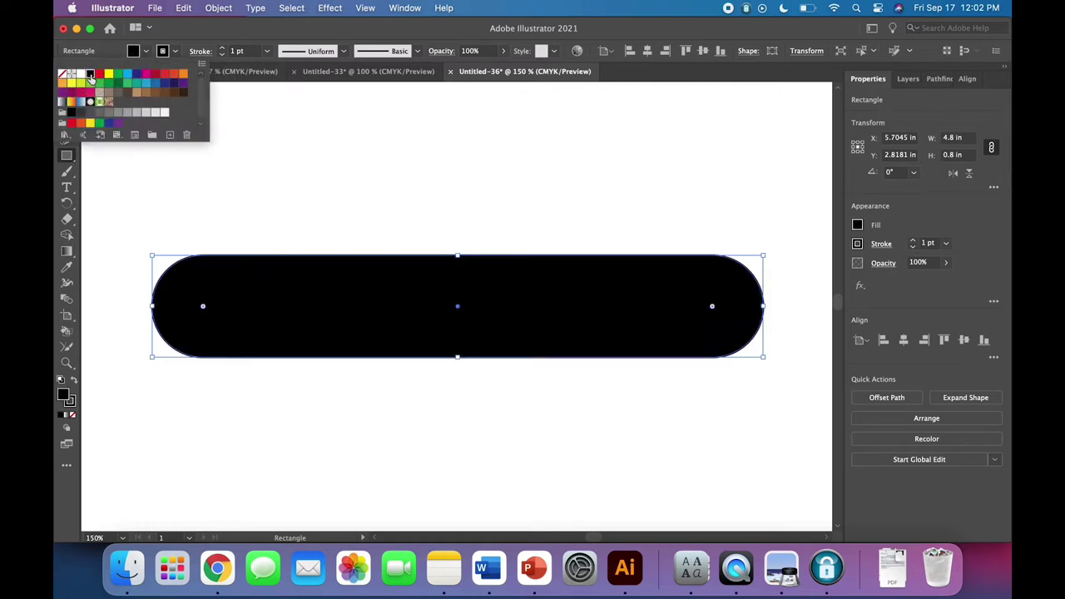
click(90, 74)
click(177, 53)
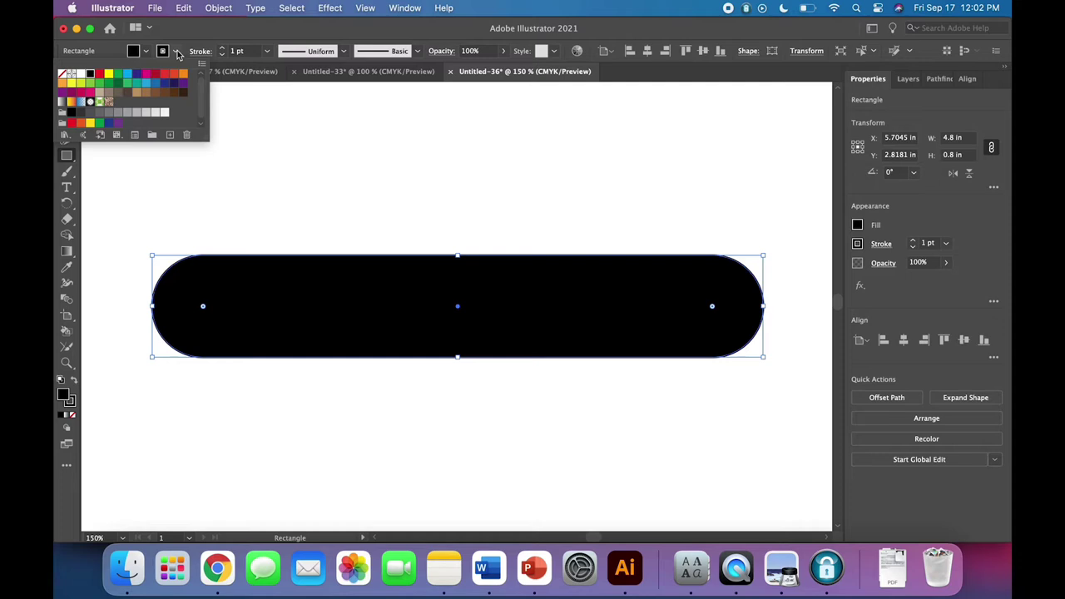
click(62, 74)
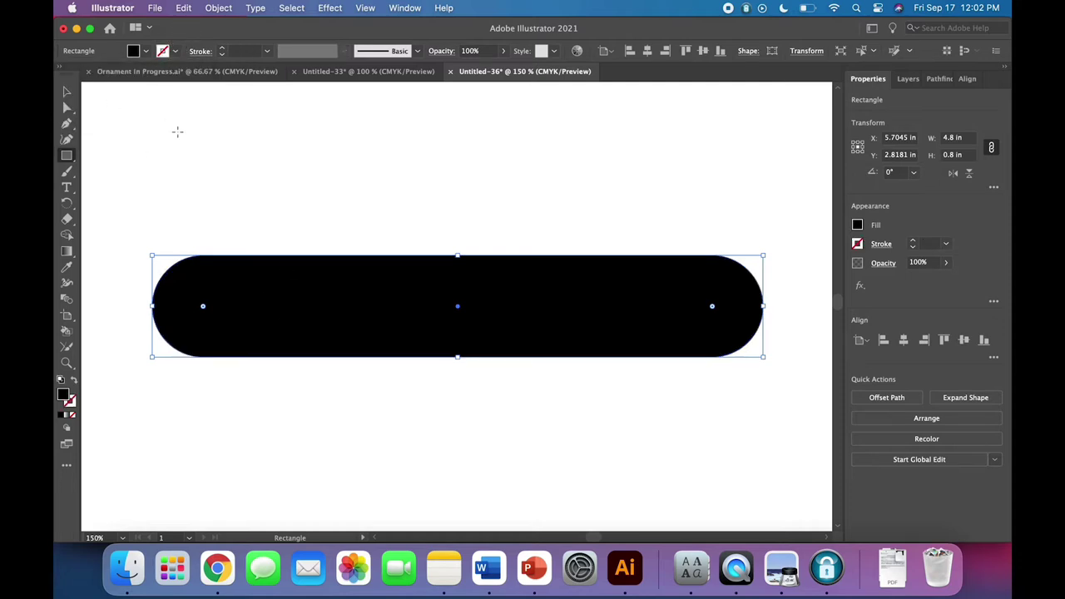
key(ctrl+minus)
key(ctrl+minus)
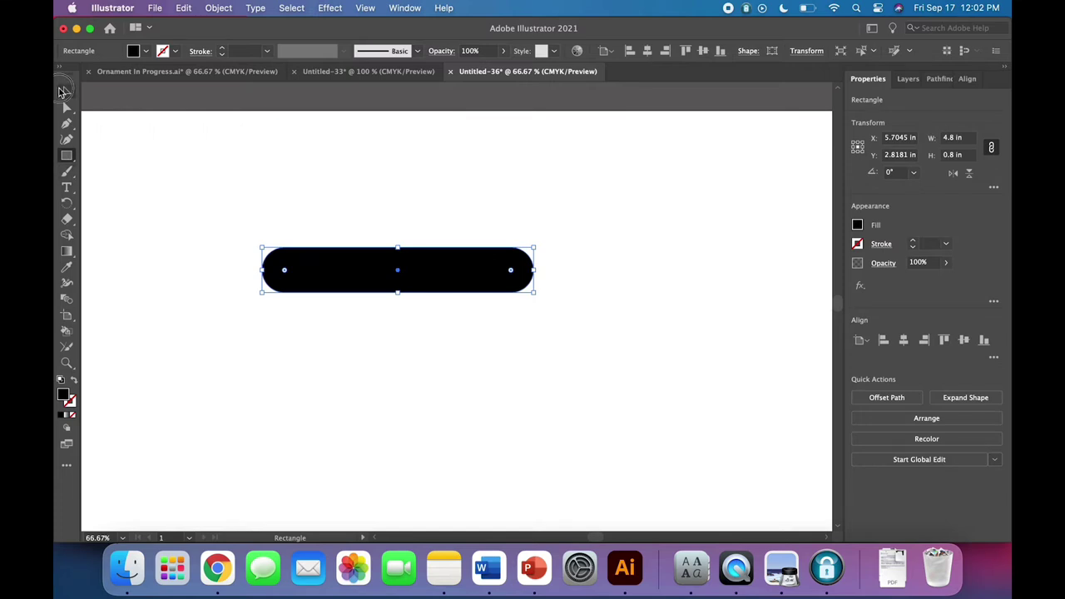
Step: Reselect the black pill bar with the Selection tool
click(61, 92)
click(152, 175)
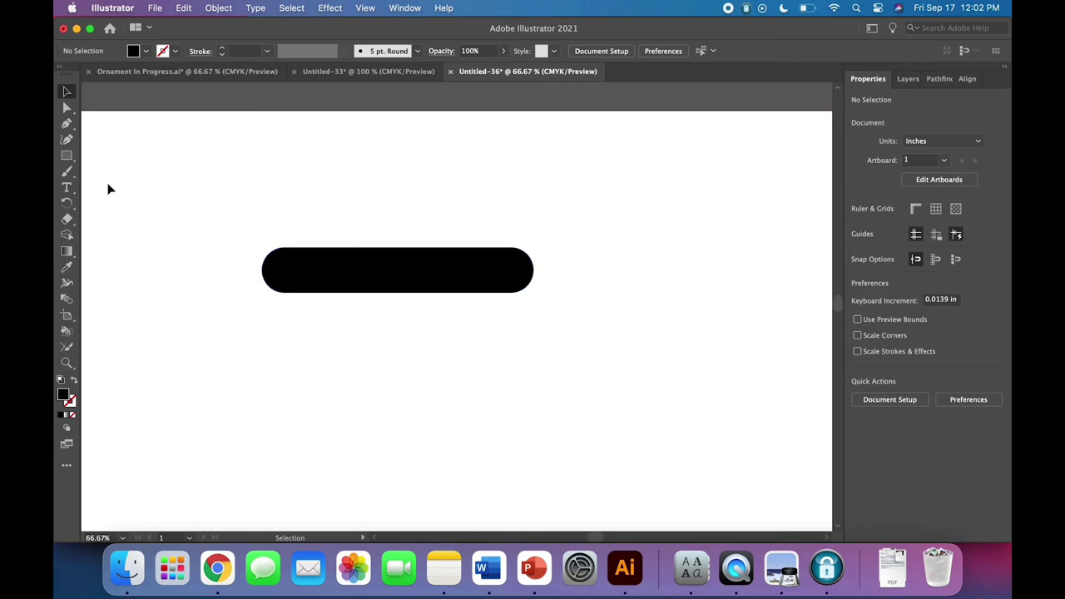
click(472, 275)
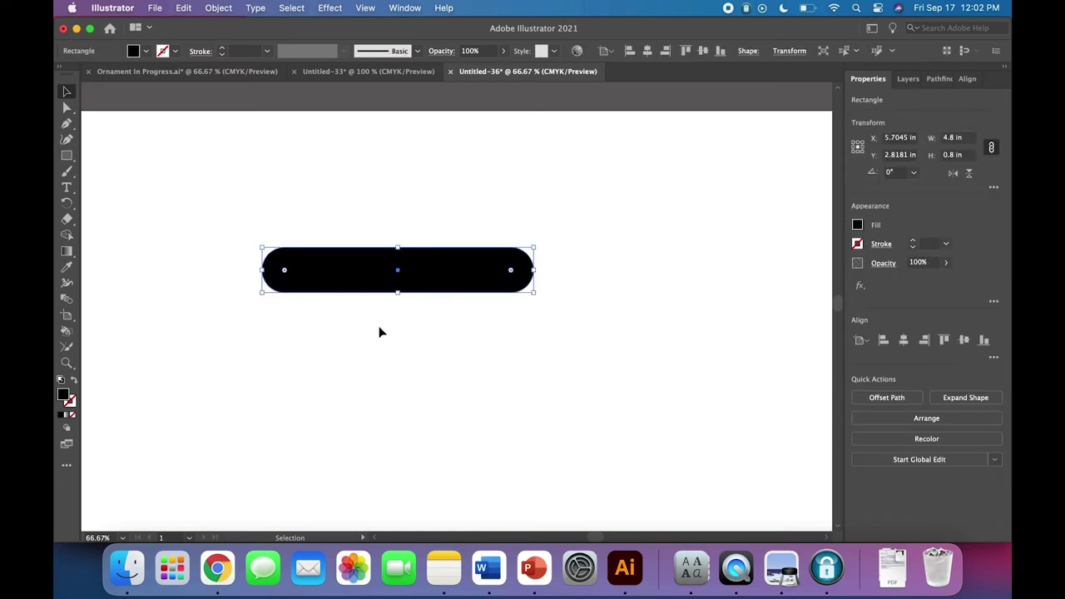
click(68, 158)
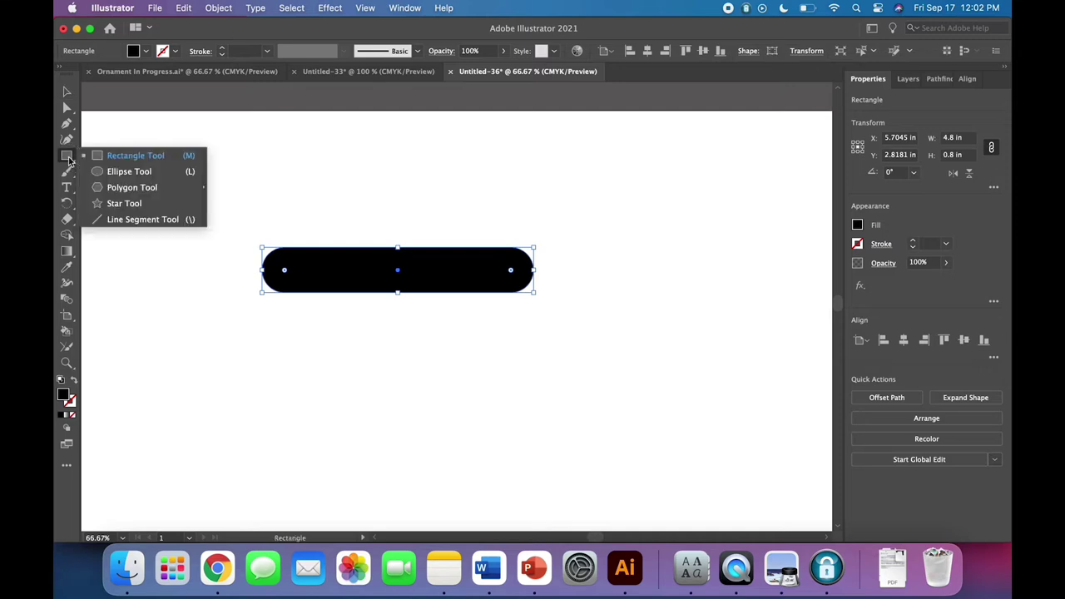
Step: Draw a 6 × 5 in ellipse, then deselect it and zoom out
click(132, 173)
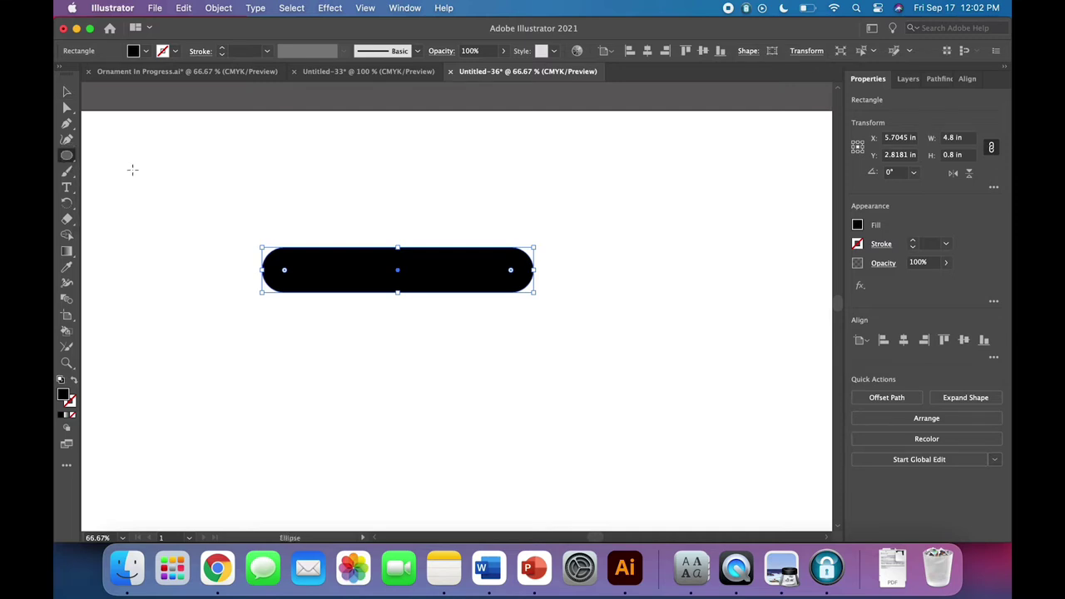
click(407, 379)
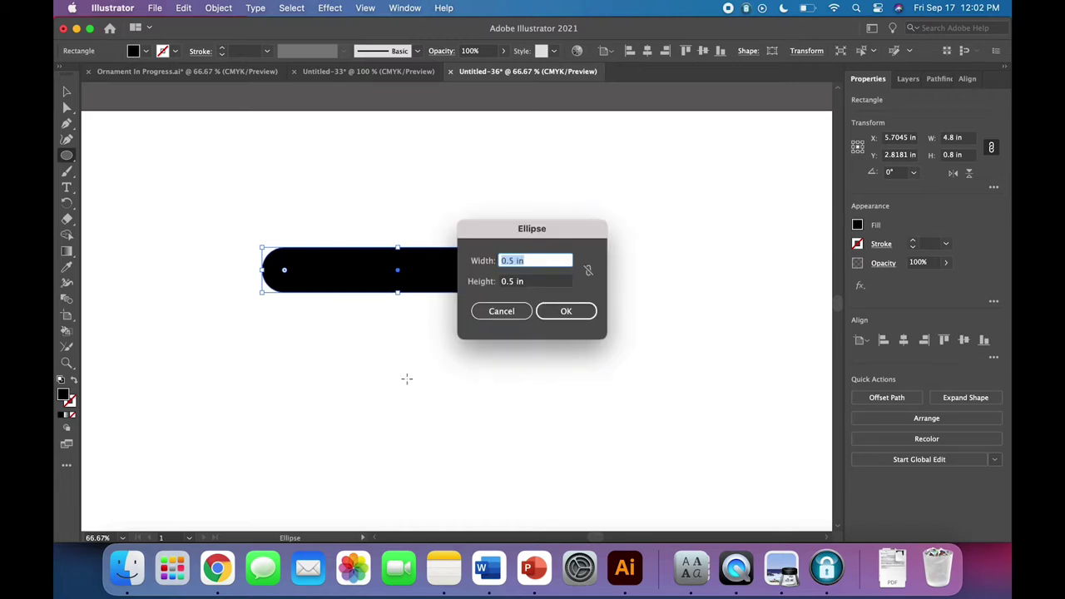
text(6)
key(Tab)
text(5)
key(Tab)
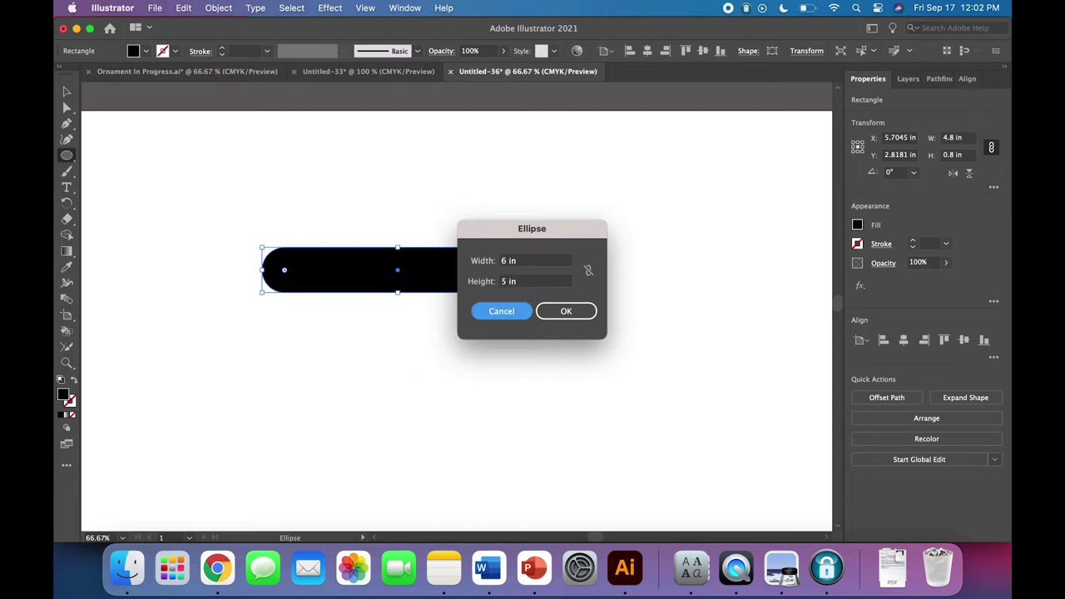
key(Return)
scroll(282, 357, down, 5)
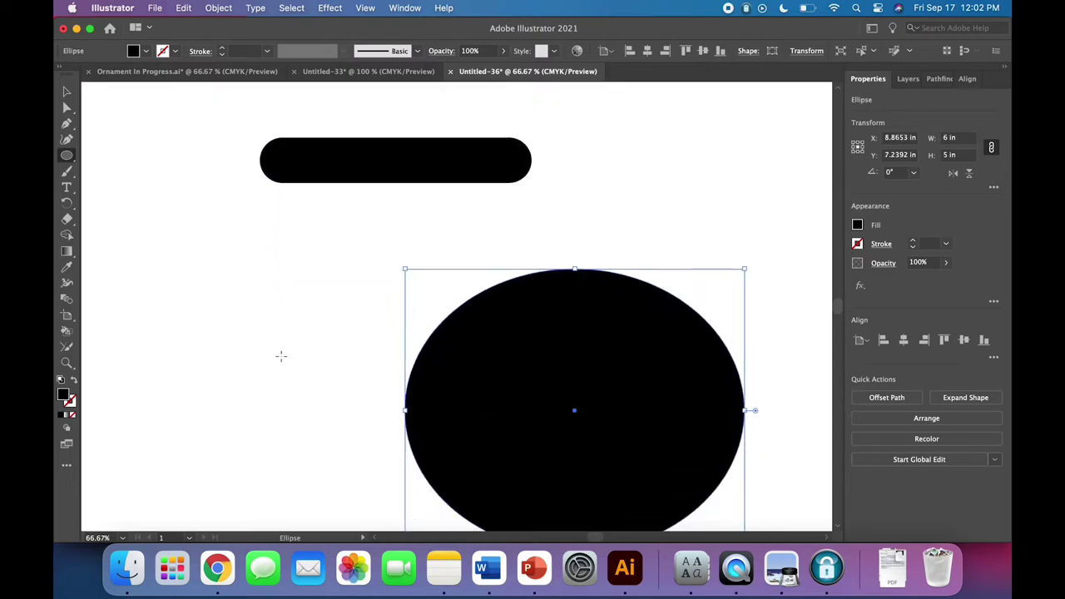
scroll(281, 356, up, 2)
key(v)
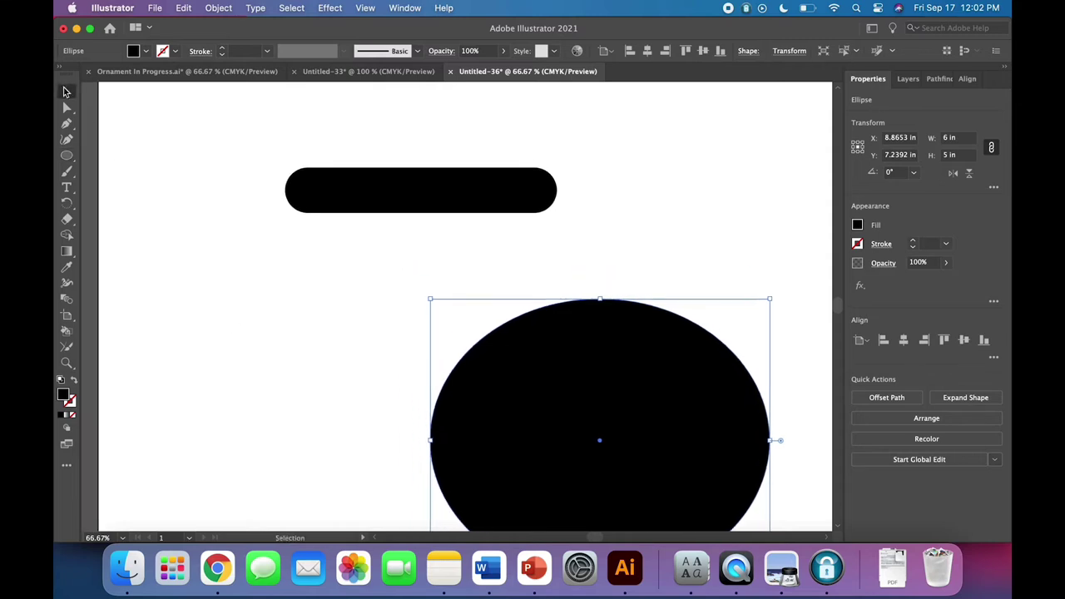
click(325, 255)
key(super+minus)
key(super+minus)
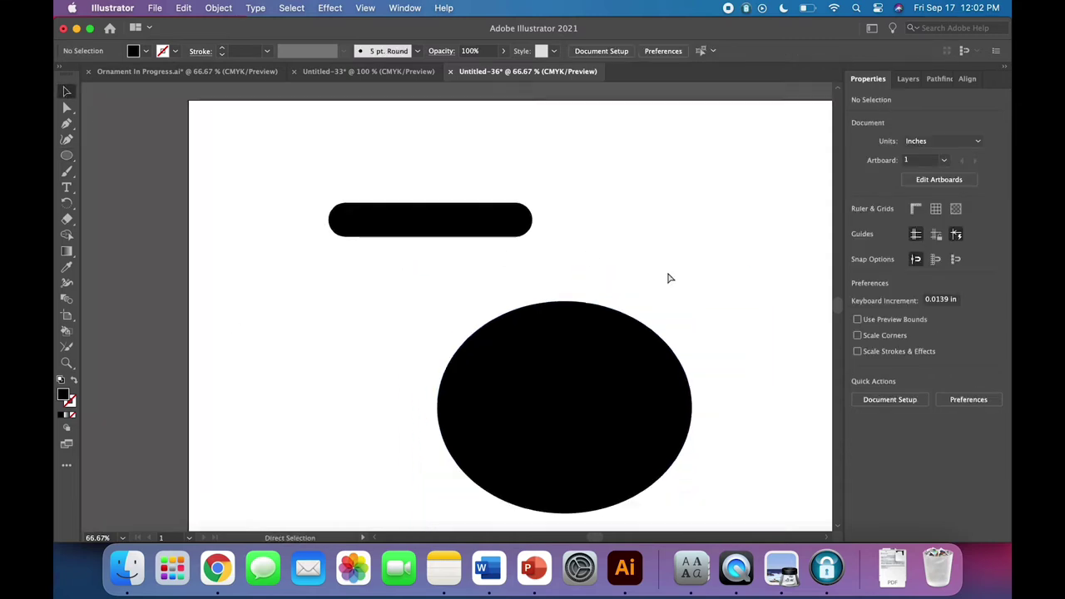
click(668, 340)
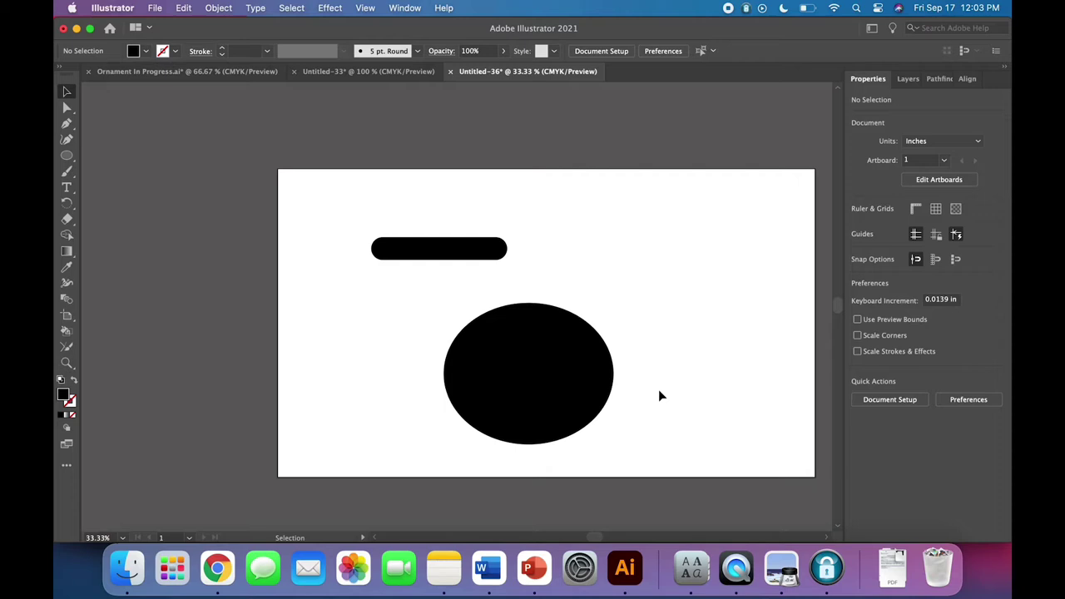
Step: Select the bar and ellipse, centre them horizontally and align their tops
key(super+a)
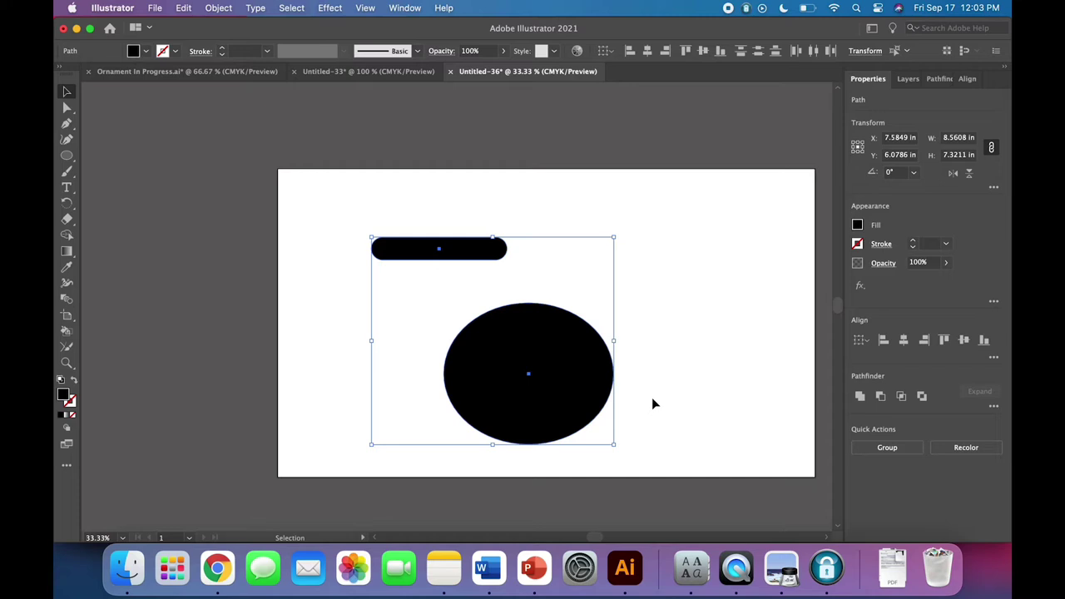
click(905, 343)
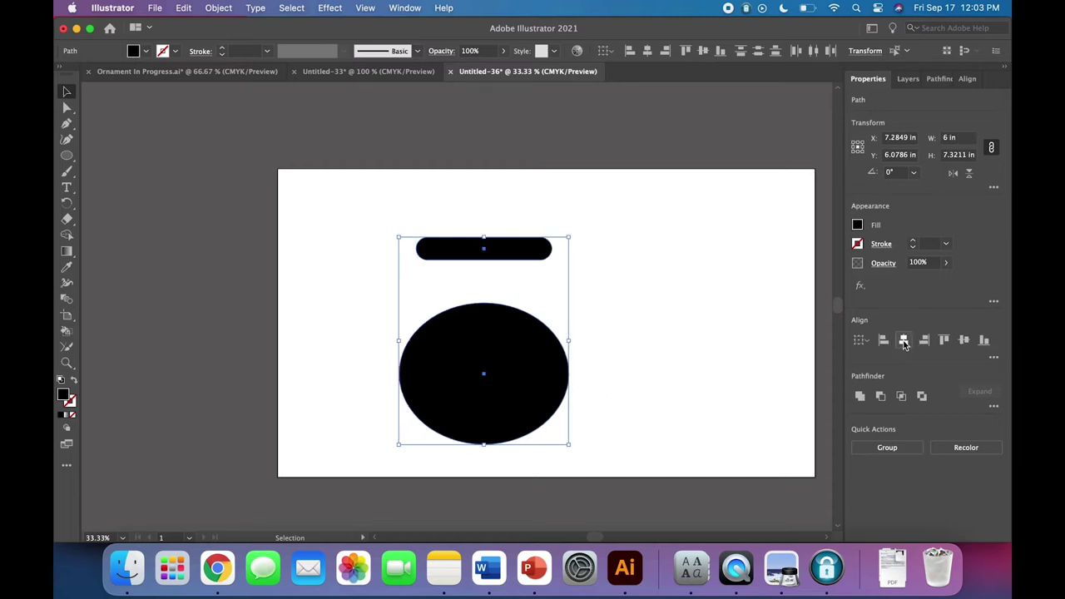
click(945, 341)
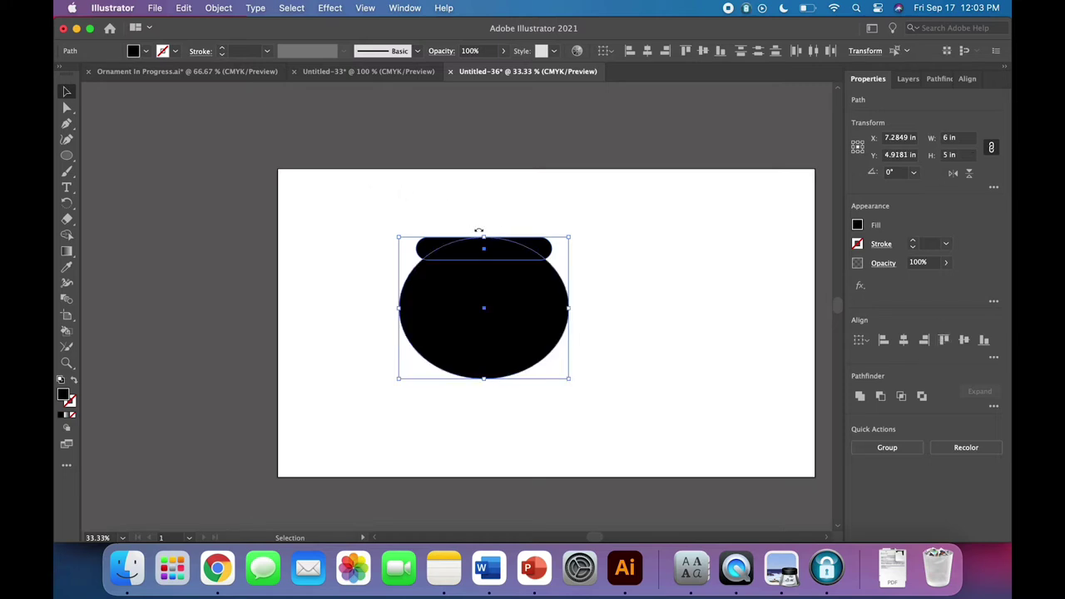
key(super+equal)
key(super+equal)
key(super+equal)
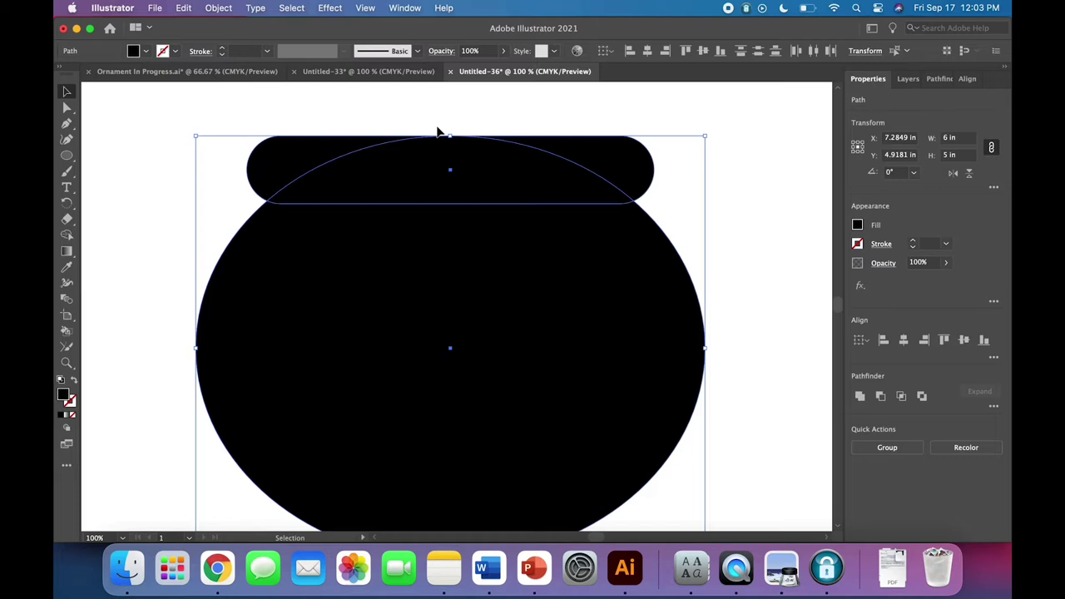
key(super+minus)
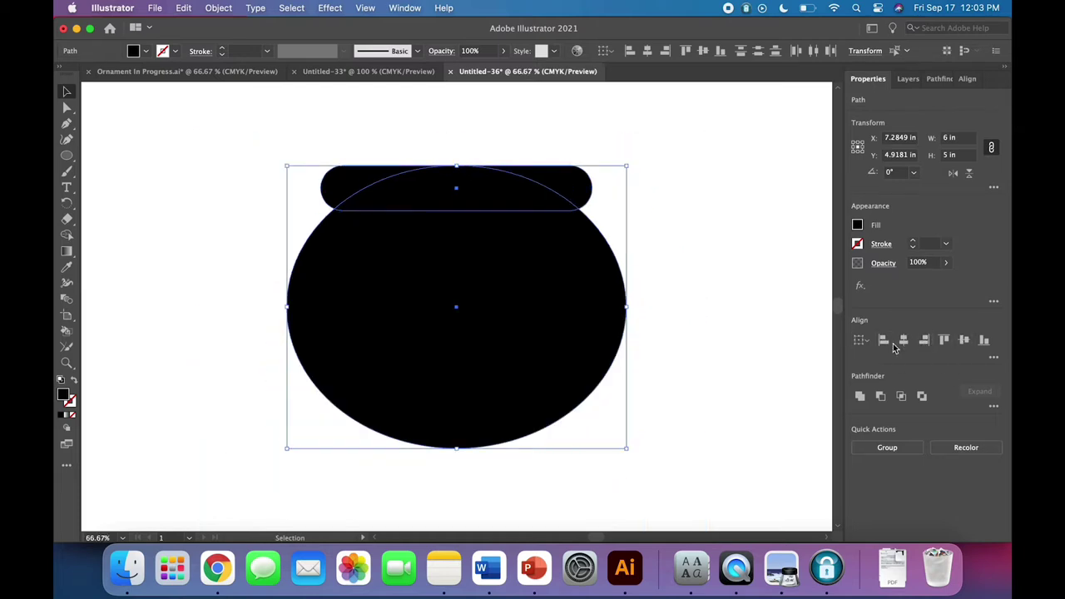
click(220, 6)
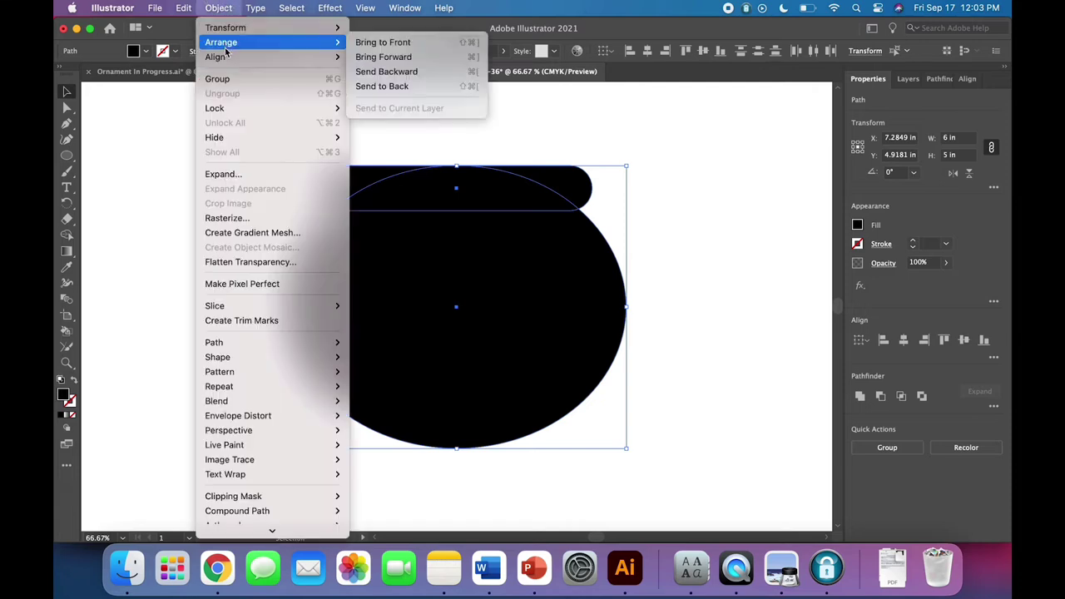
mouse_move(224, 56)
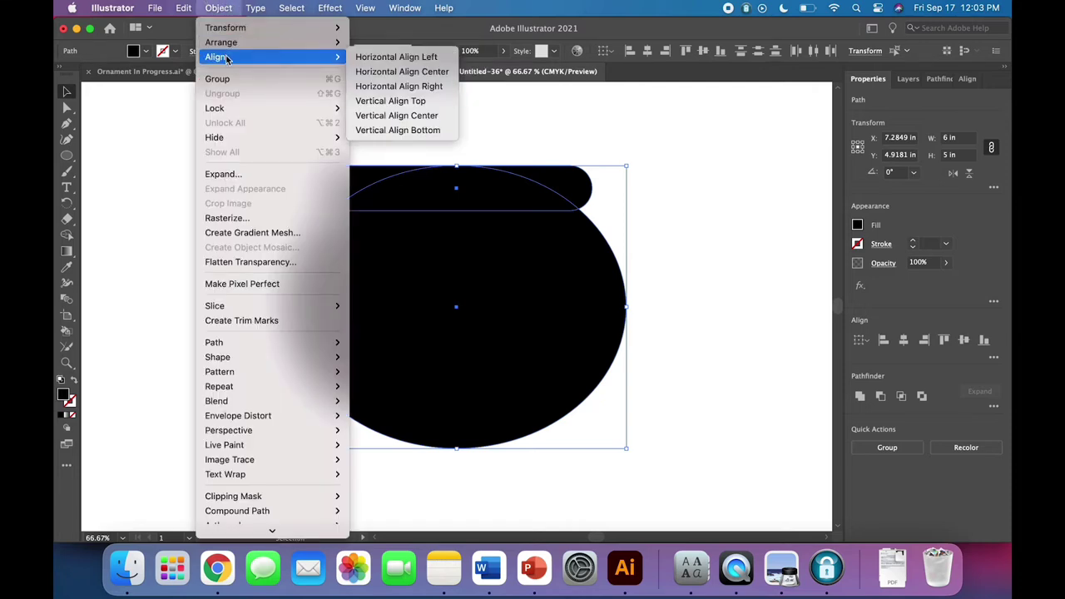
click(221, 7)
click(234, 201)
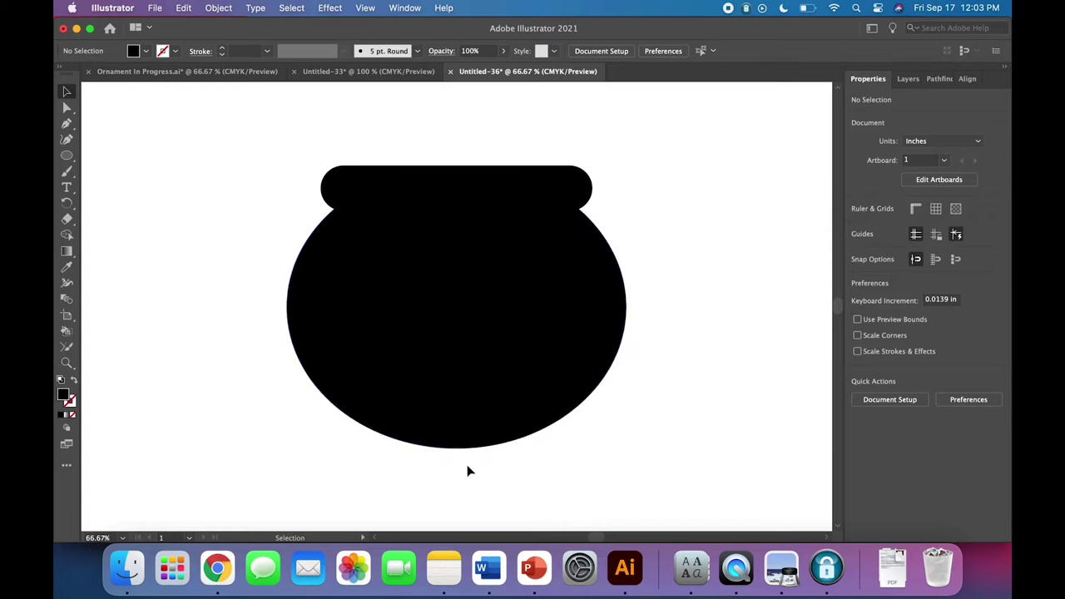
Step: Create a 0.75 × 0.75 in circle
click(66, 157)
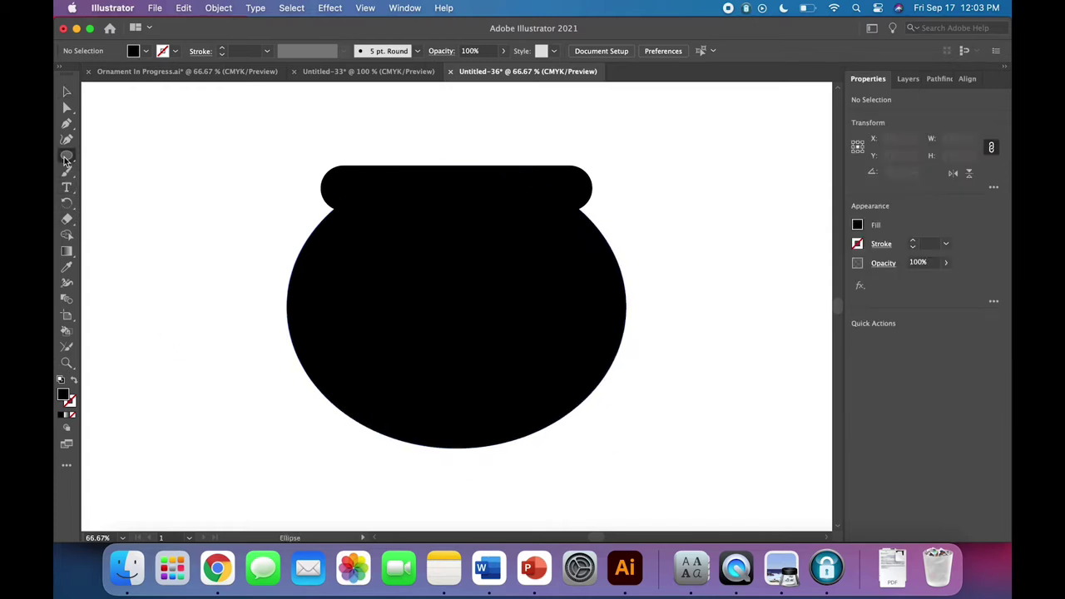
click(216, 347)
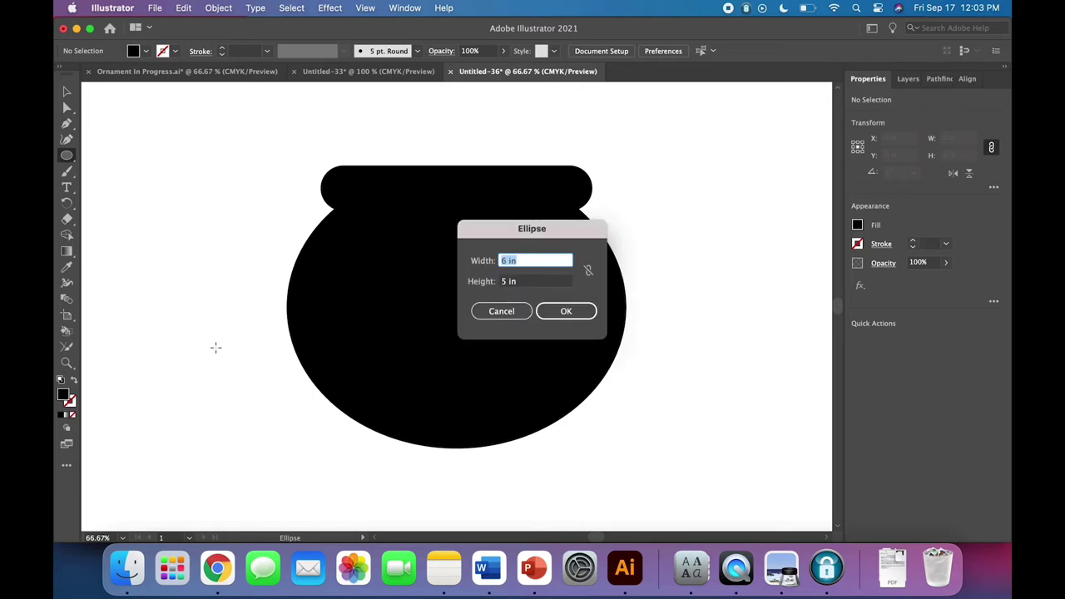
text(.75)
key(Tab)
text(.7)
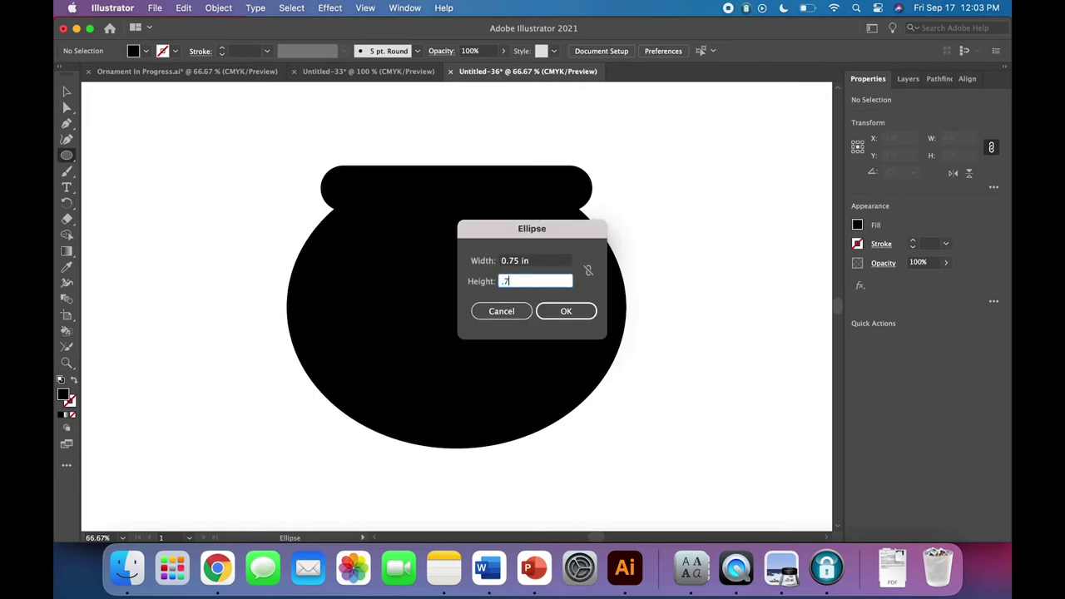
text(5)
key(Tab)
key(Return)
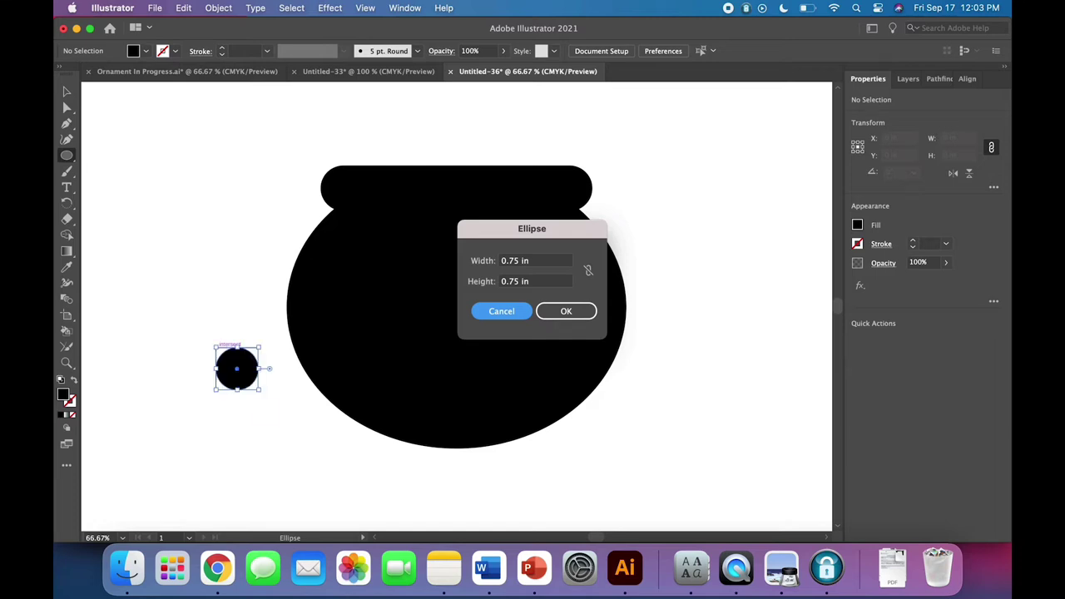
Step: Move the small circle onto the pot's bottom-left edge as a leg
click(67, 95)
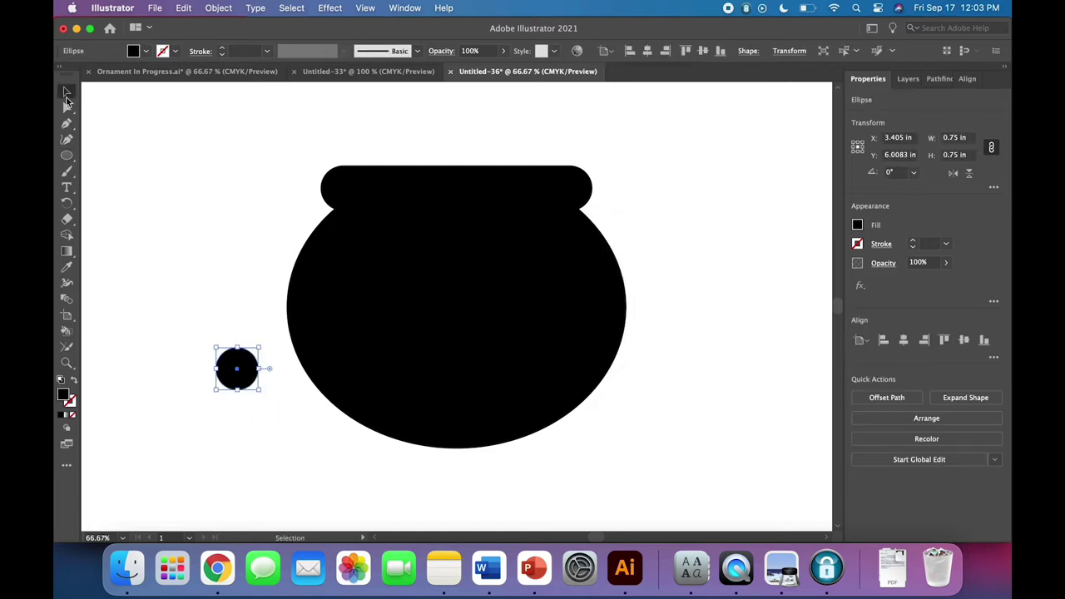
click(190, 269)
mouse_move(239, 369)
mouse_down()
mouse_move(371, 429)
mouse_move(405, 430)
mouse_move(353, 431)
mouse_move(372, 431)
mouse_up()
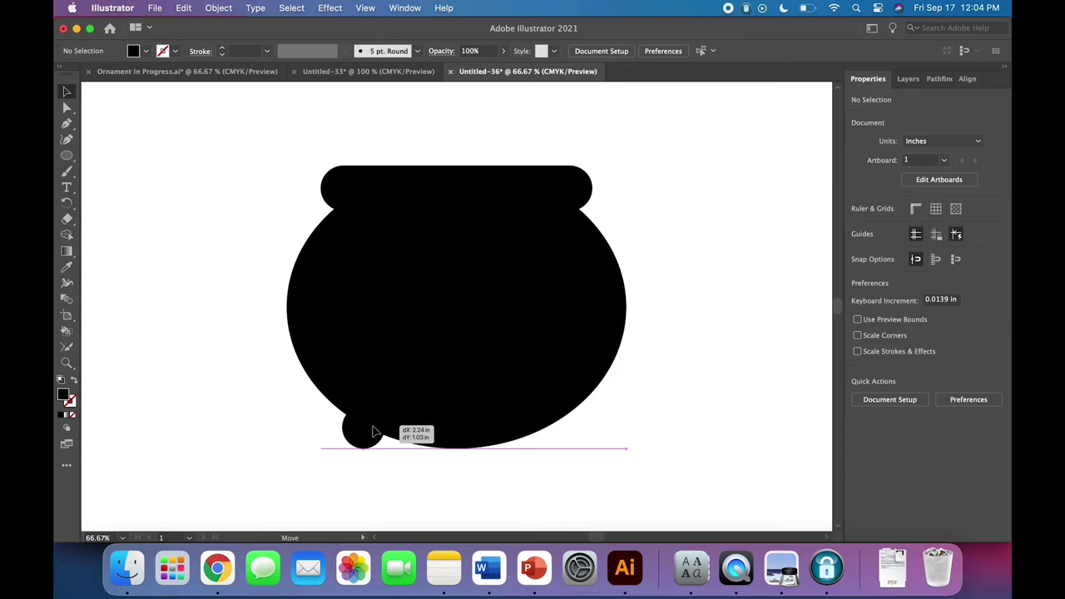
drag(372, 432, 373, 432)
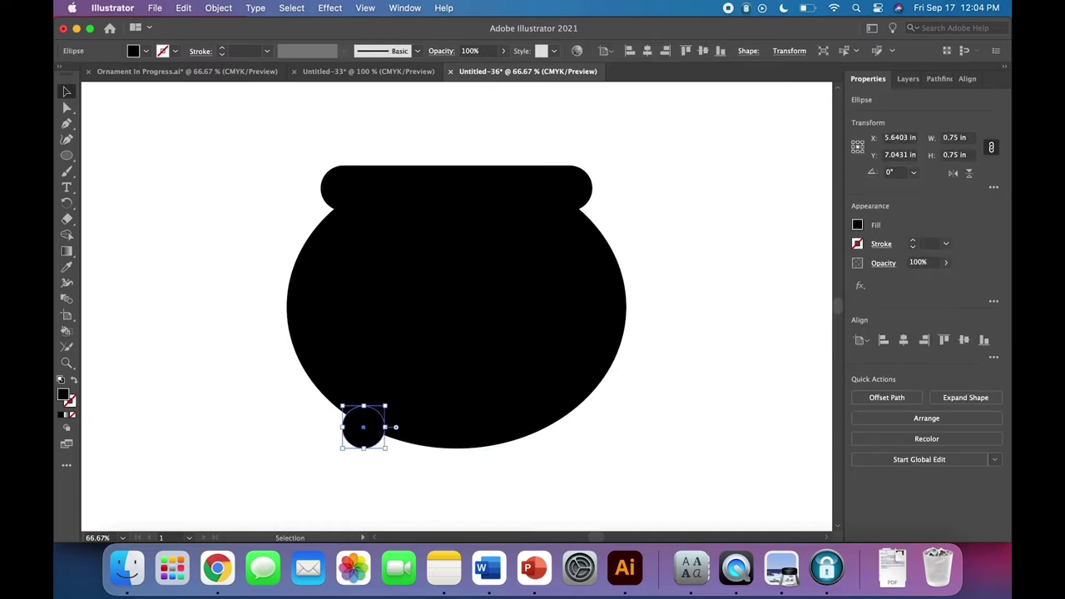
Step: Paste a copy of the leg circle and place it on the pot's bottom-right edge
key(super+v)
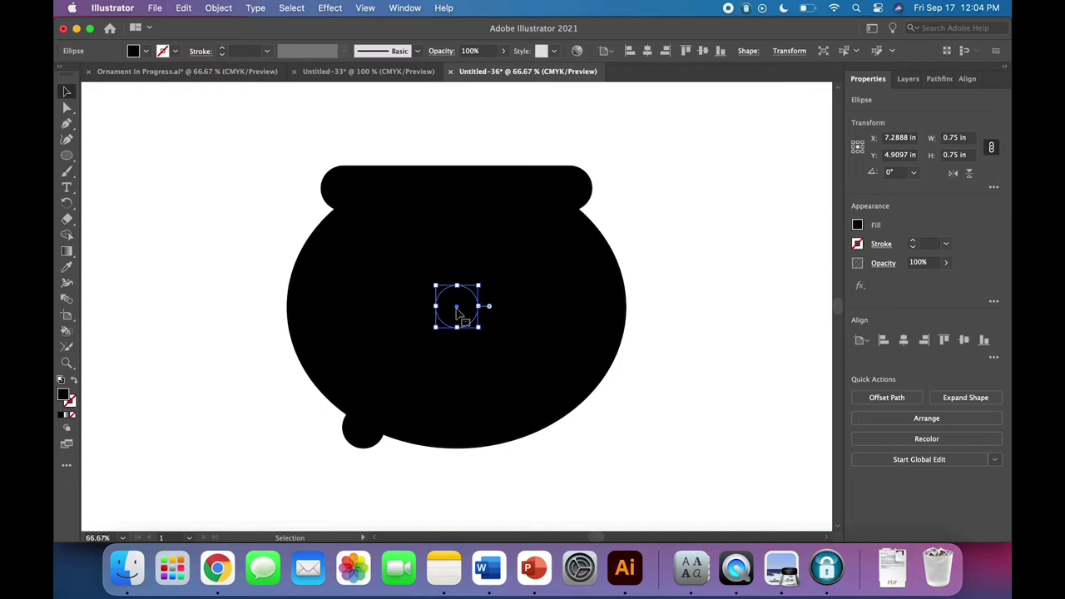
click(184, 10)
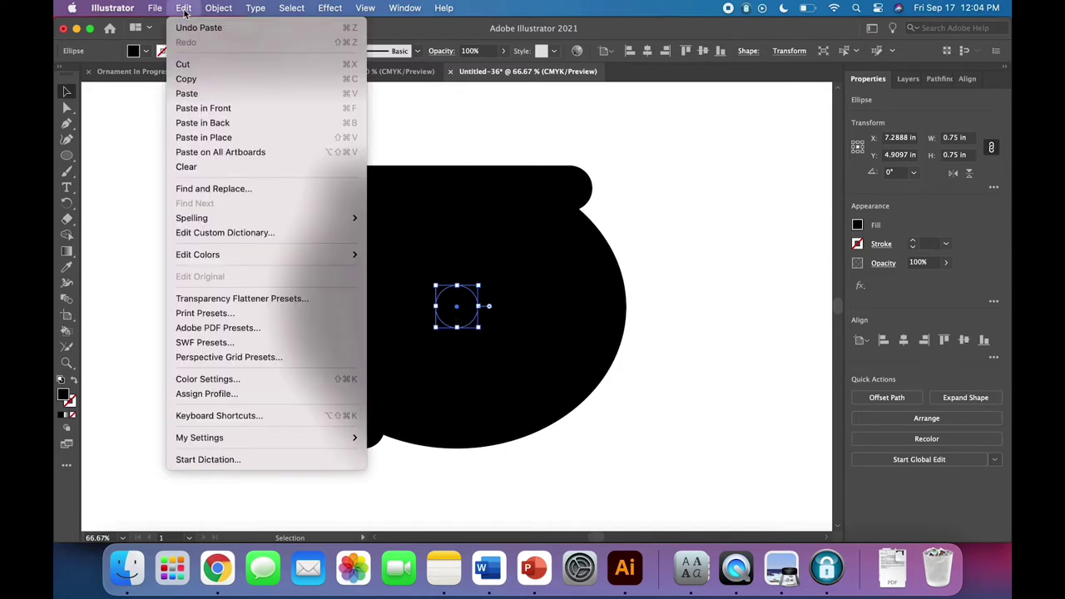
click(184, 9)
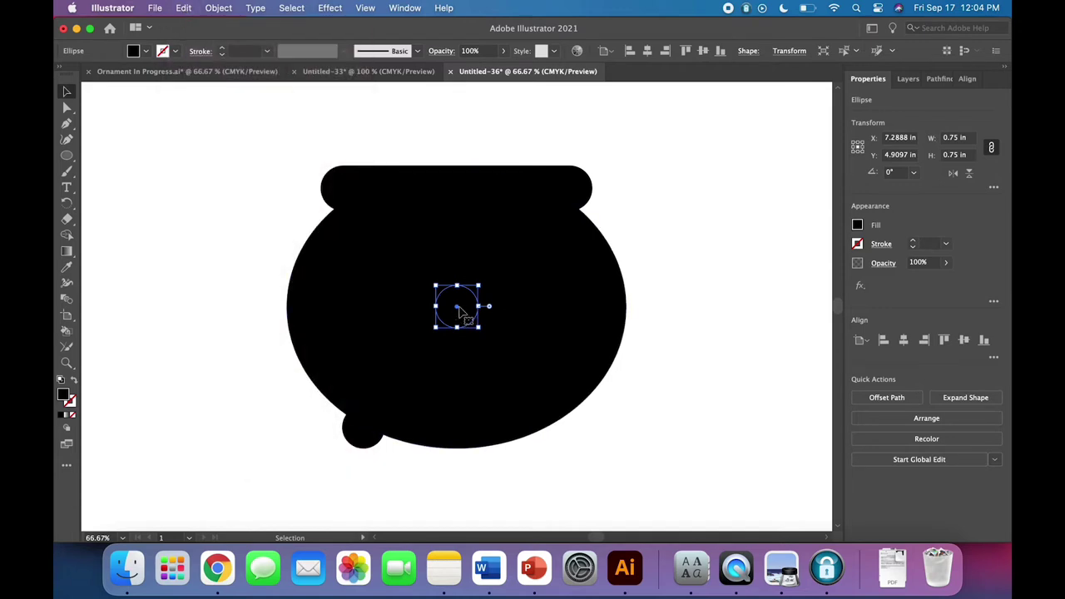
mouse_move(460, 312)
mouse_down()
mouse_move(564, 423)
mouse_move(553, 430)
mouse_up()
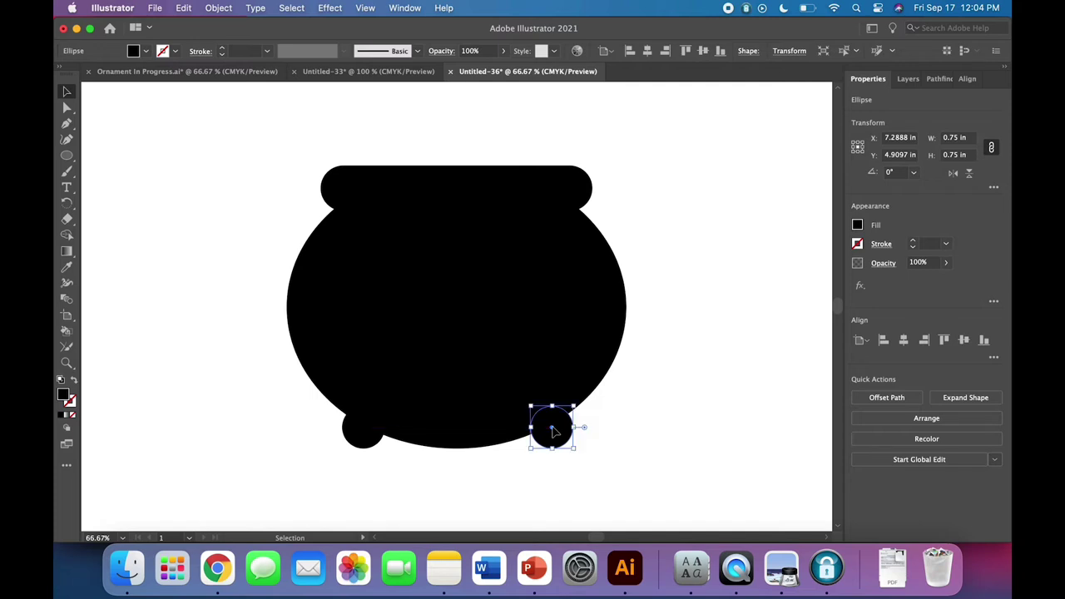
click(663, 423)
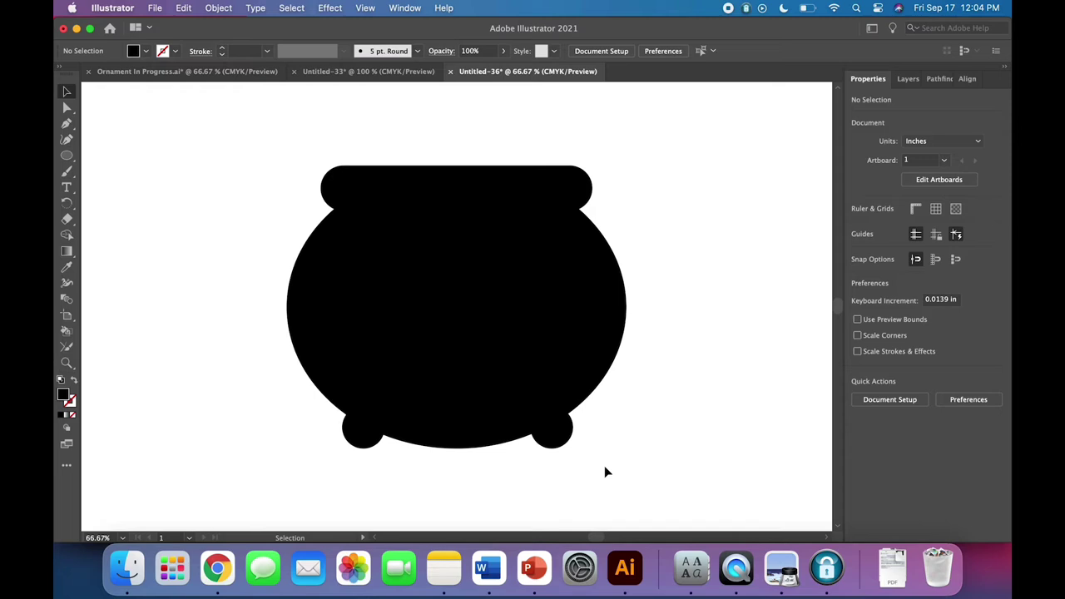
click(561, 446)
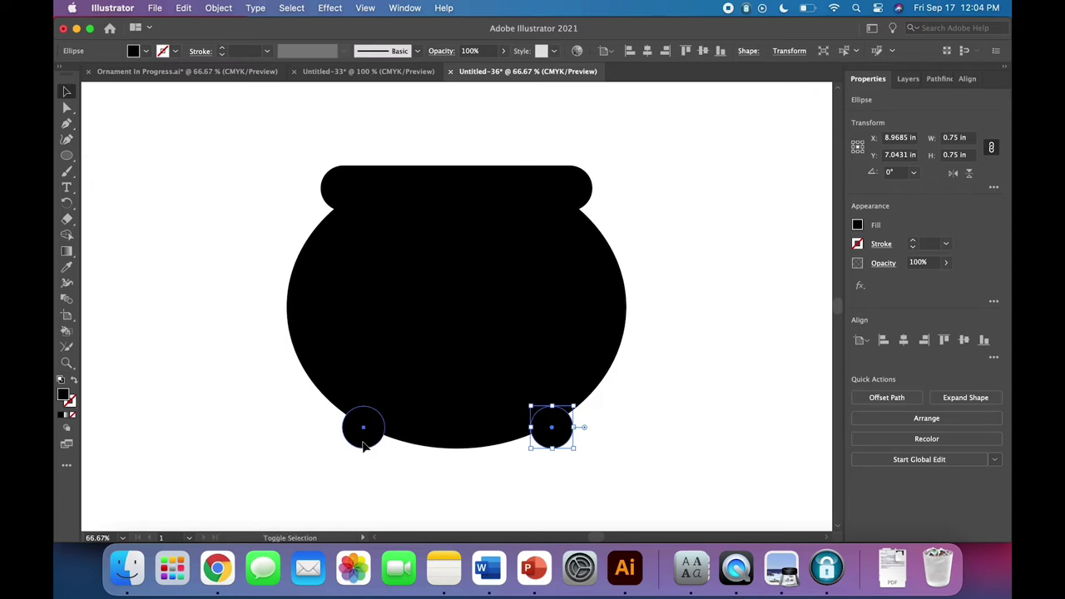
Step: Select both leg circles, align their bottoms and group them
shift+click(363, 445)
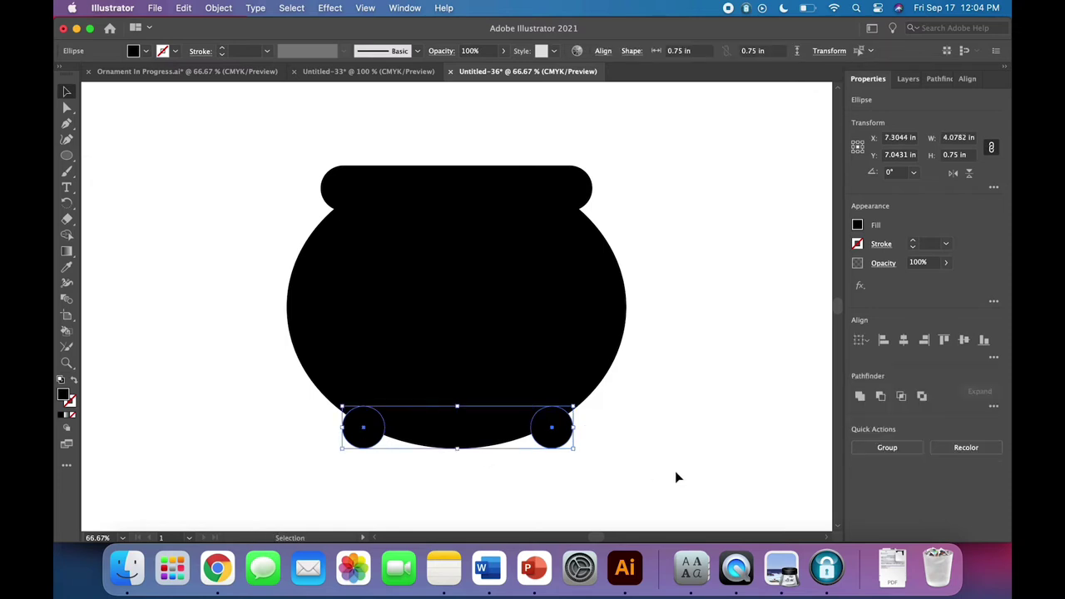
click(614, 485)
click(551, 427)
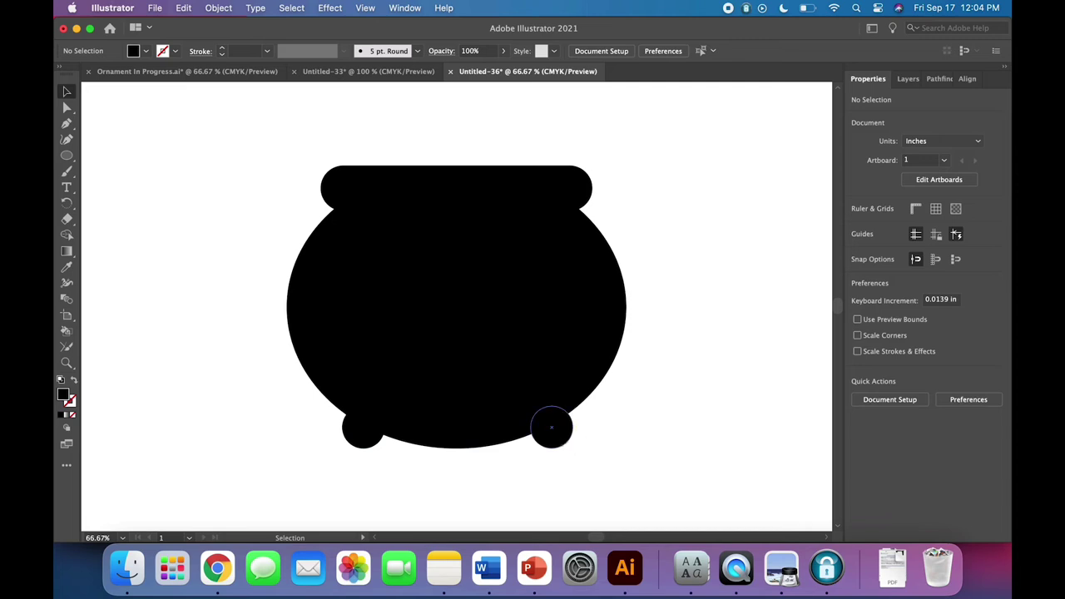
shift+click(363, 445)
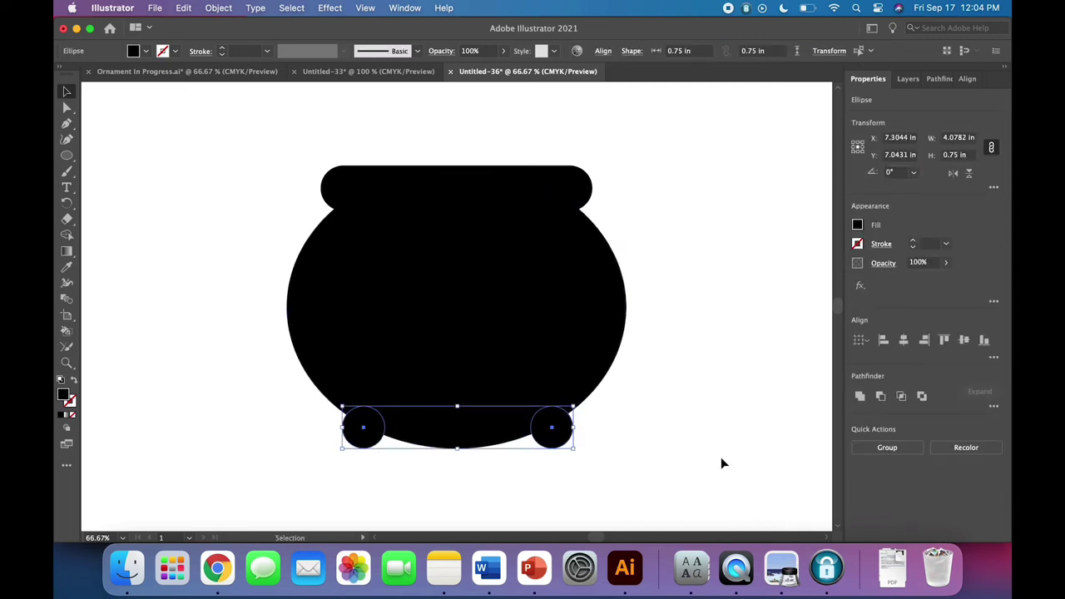
click(983, 339)
click(225, 10)
click(228, 79)
Step: Select all the pot artwork and centre it horizontally
click(758, 455)
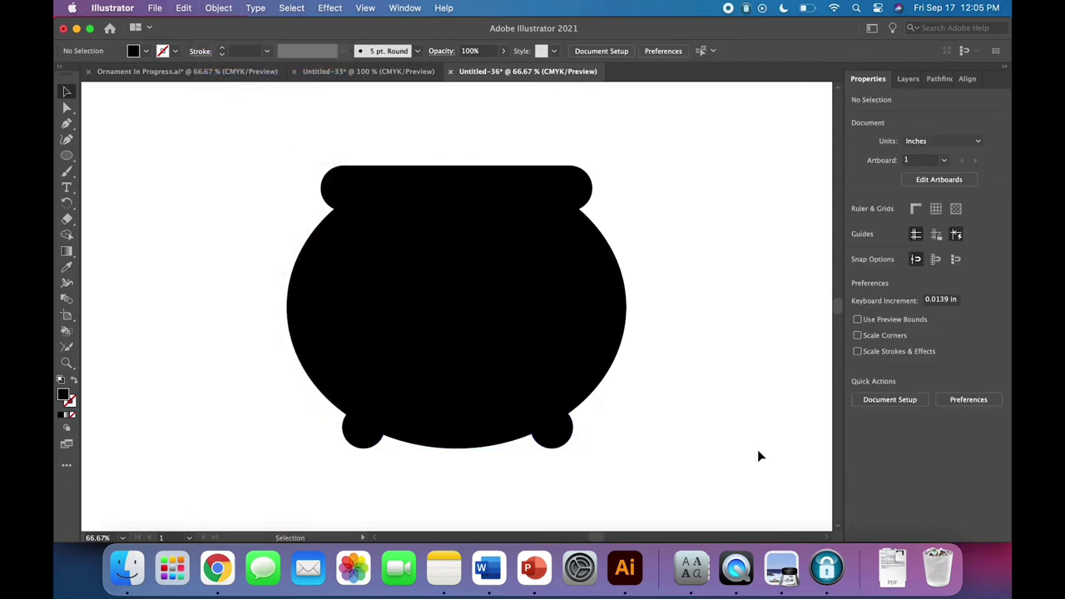
click(552, 427)
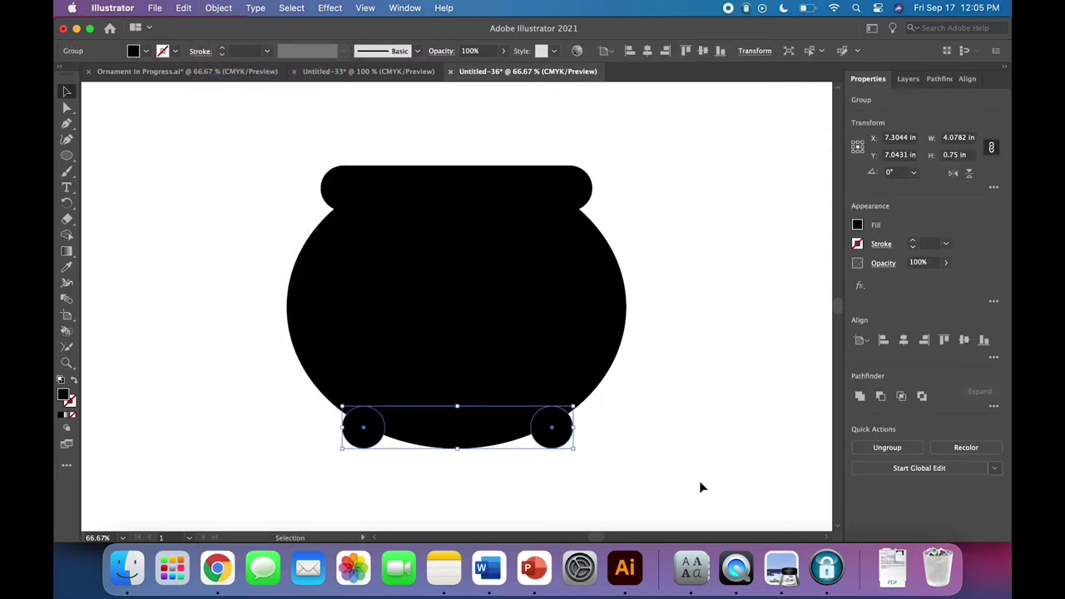
click(700, 482)
click(556, 445)
click(580, 472)
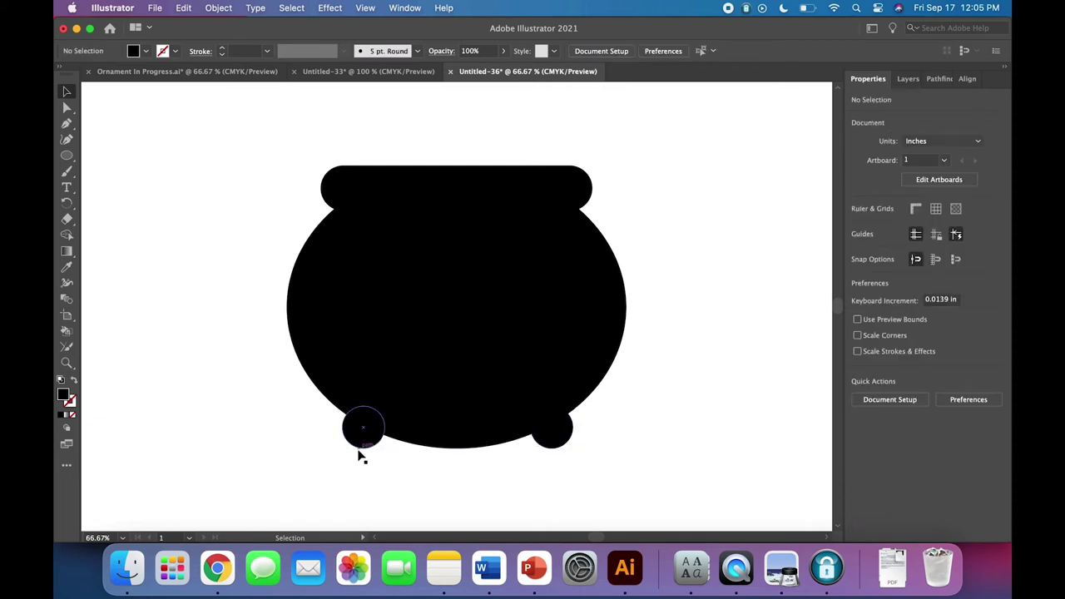
click(361, 450)
click(408, 501)
key(super+a)
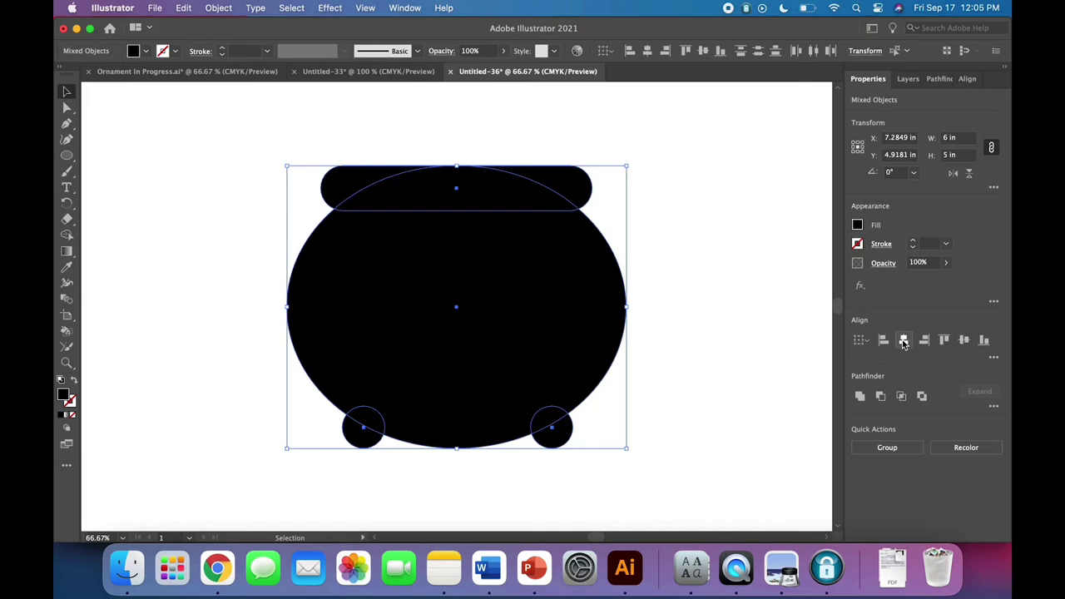
click(904, 341)
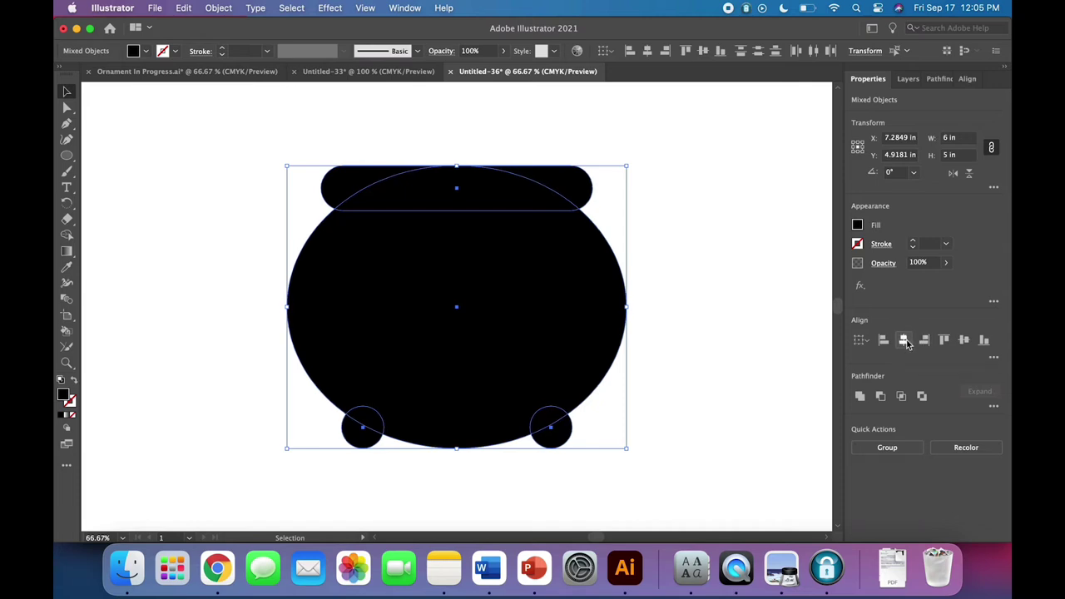
click(723, 425)
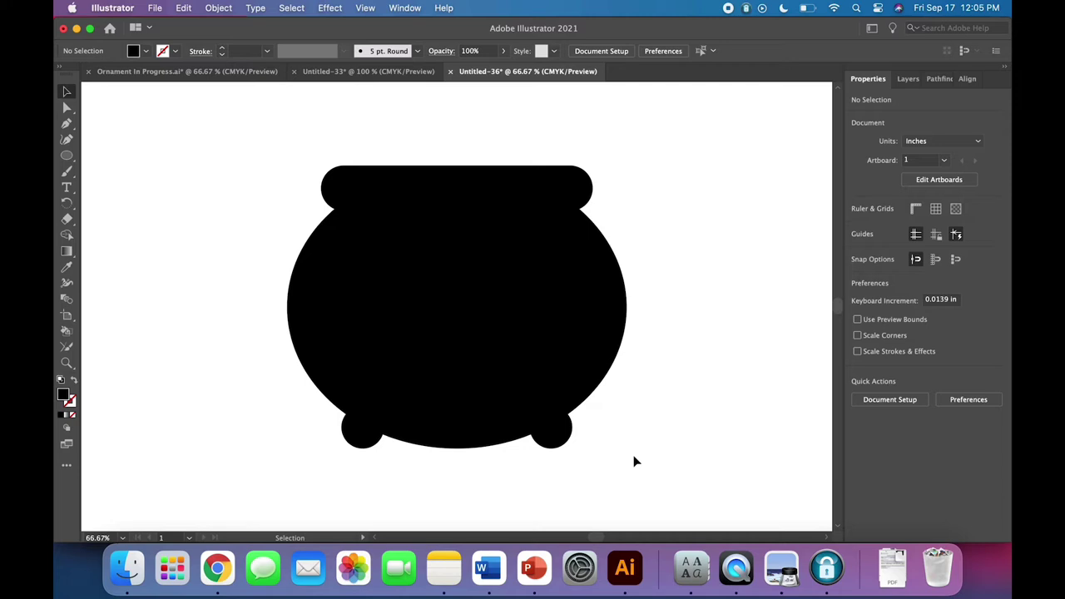
Step: Undo the last pot change and draw a 1 × 1 in circle right of the pot
key(super+z)
key(super+z)
key(super+z)
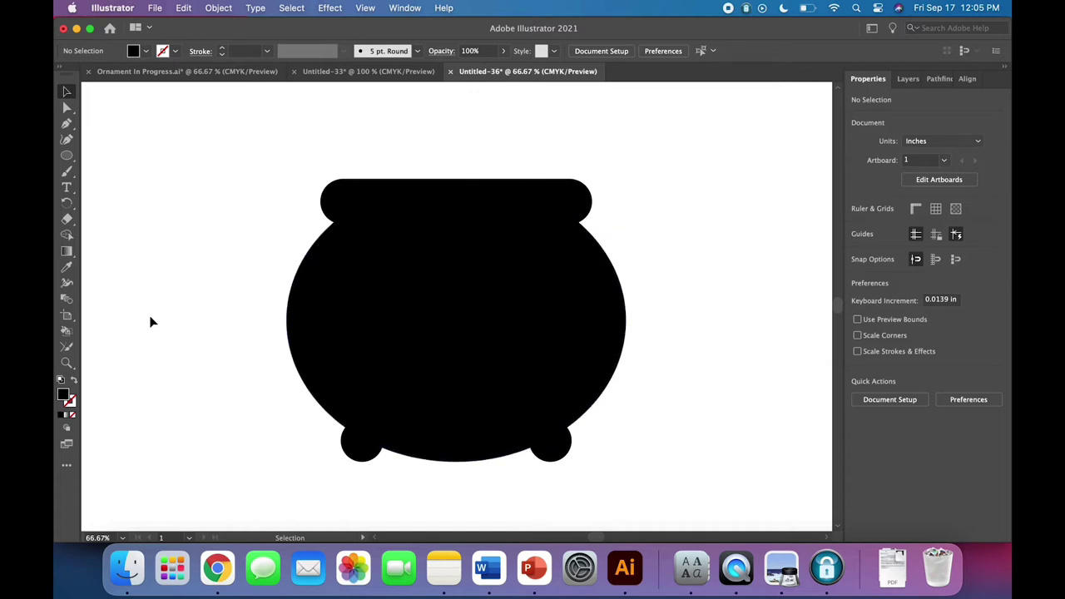
click(67, 156)
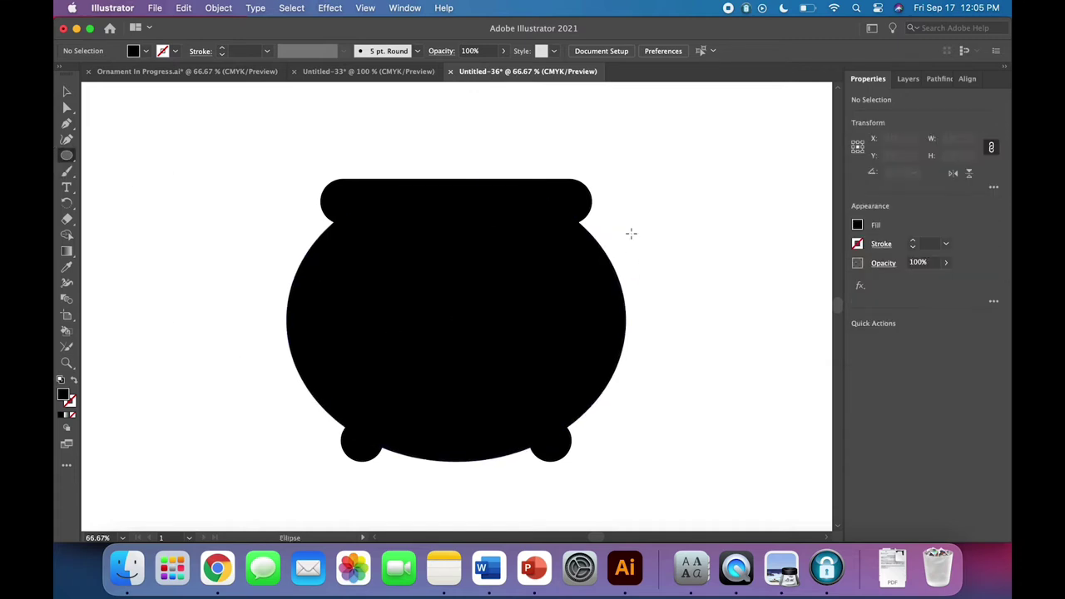
click(729, 243)
text(1)
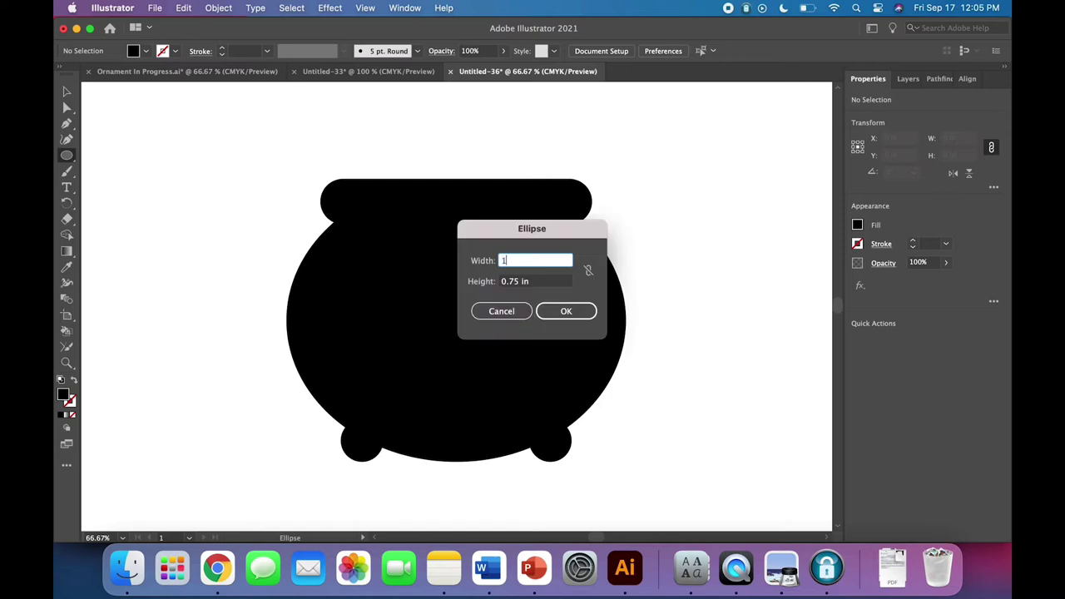
key(Tab)
text(1)
key(Tab)
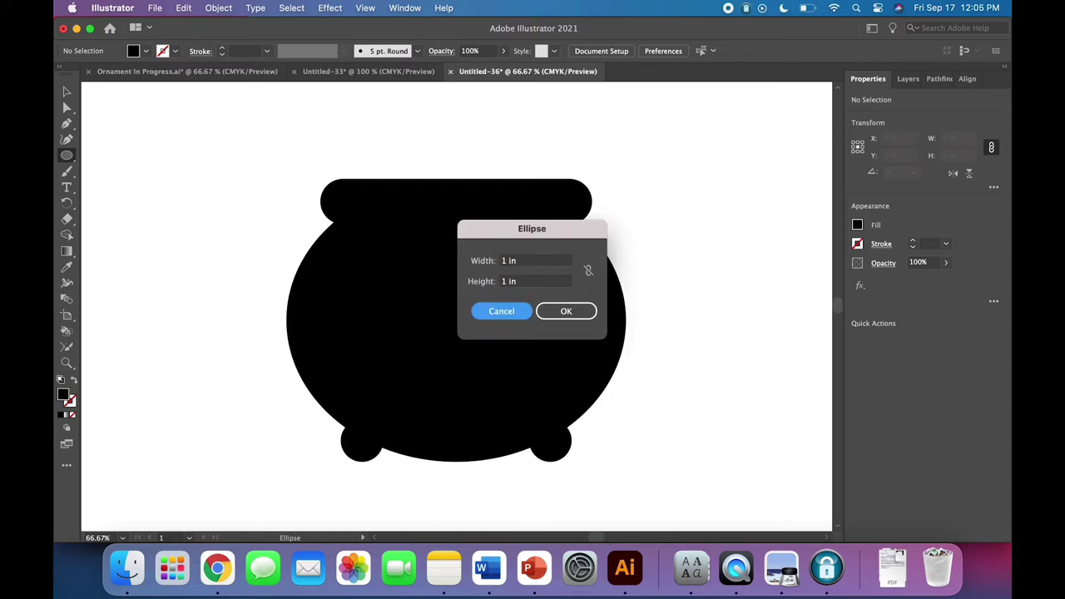
key(Return)
Step: Draw a second circle 0.5 in across
click(182, 200)
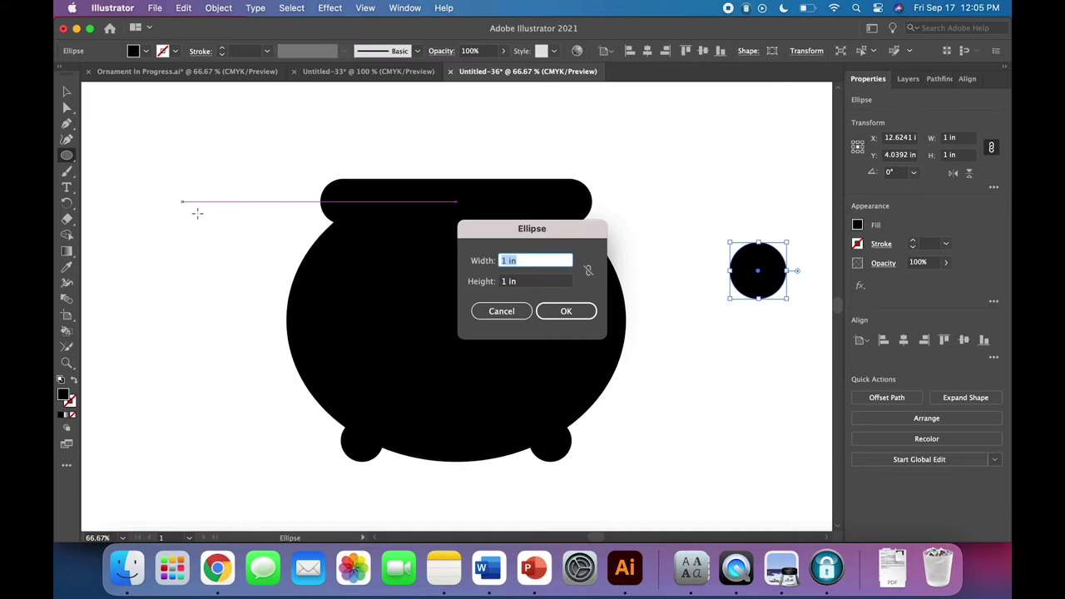
text(.5)
key(Tab)
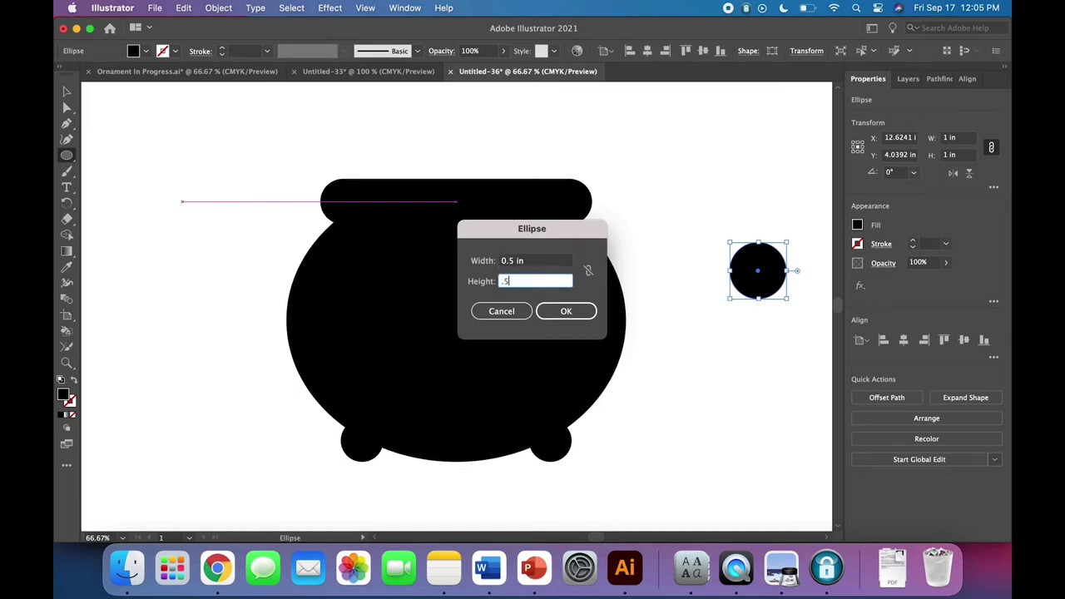
key(Tab)
key(Return)
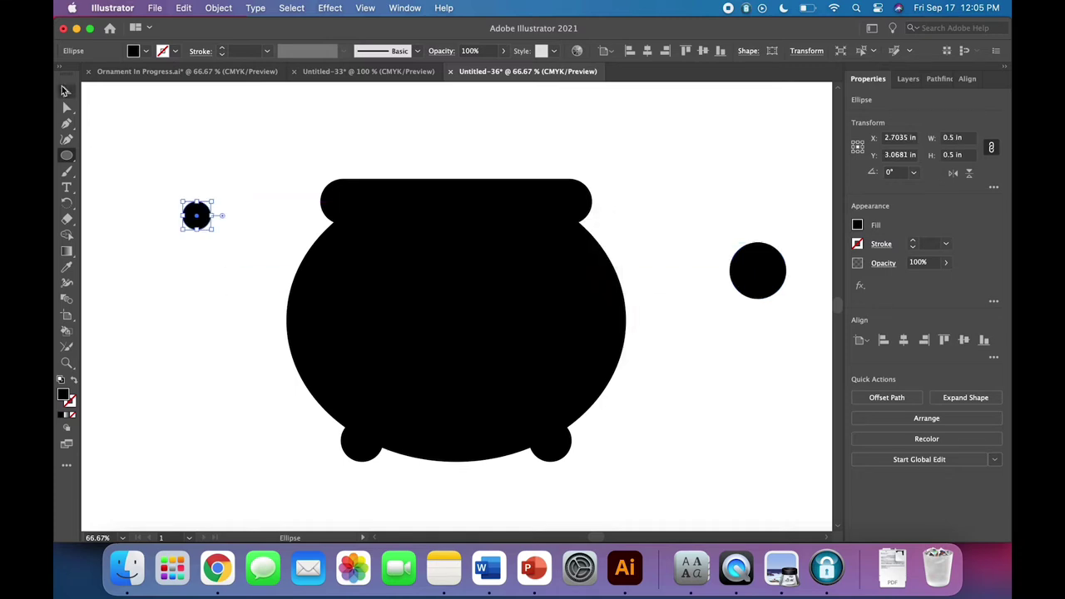
Step: Move the 0.5 in circle onto the 1 in circle and centre it both ways
click(65, 90)
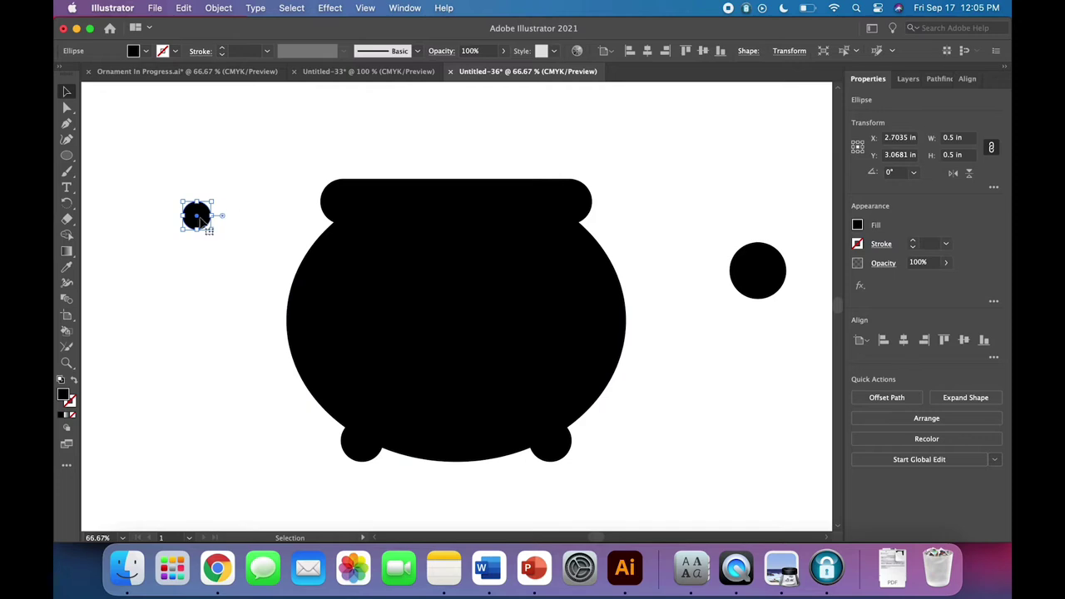
drag(202, 220, 739, 283)
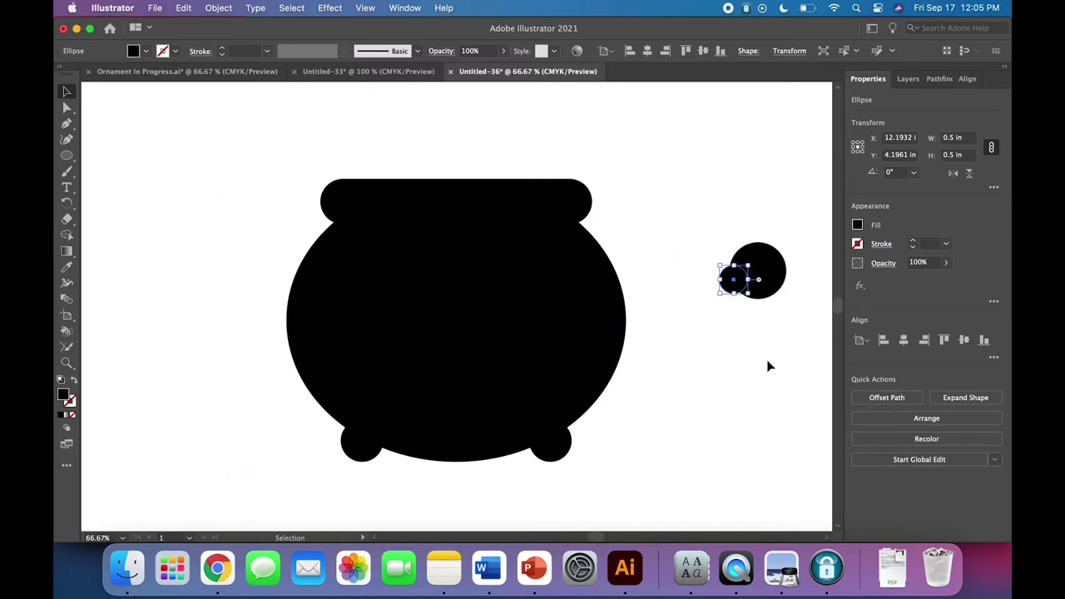
mouse_move(768, 366)
mouse_down()
mouse_move(730, 302)
mouse_move(737, 291)
mouse_up()
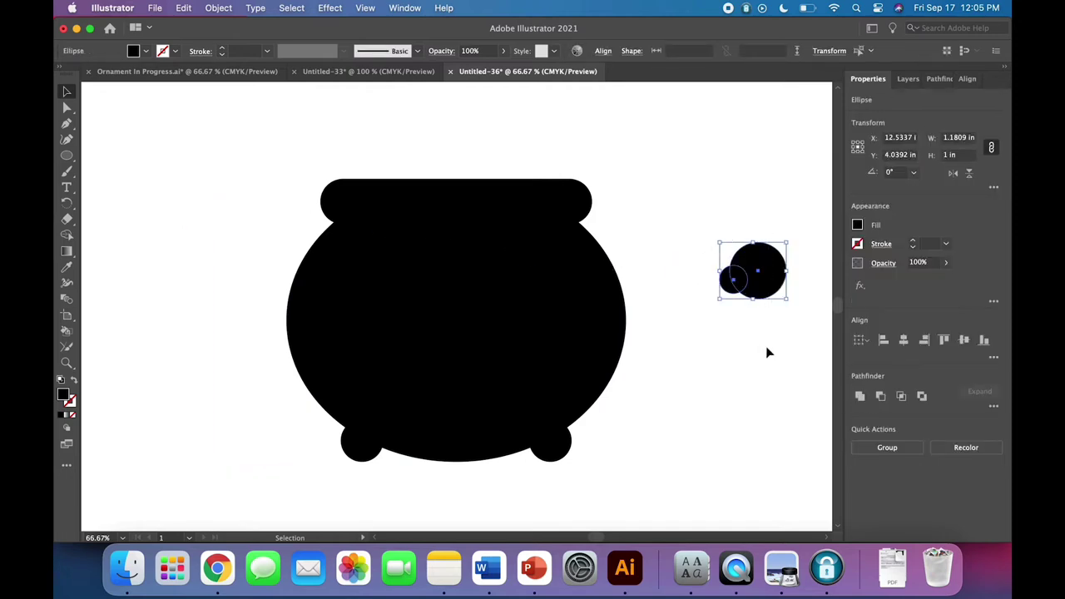
click(903, 341)
click(963, 341)
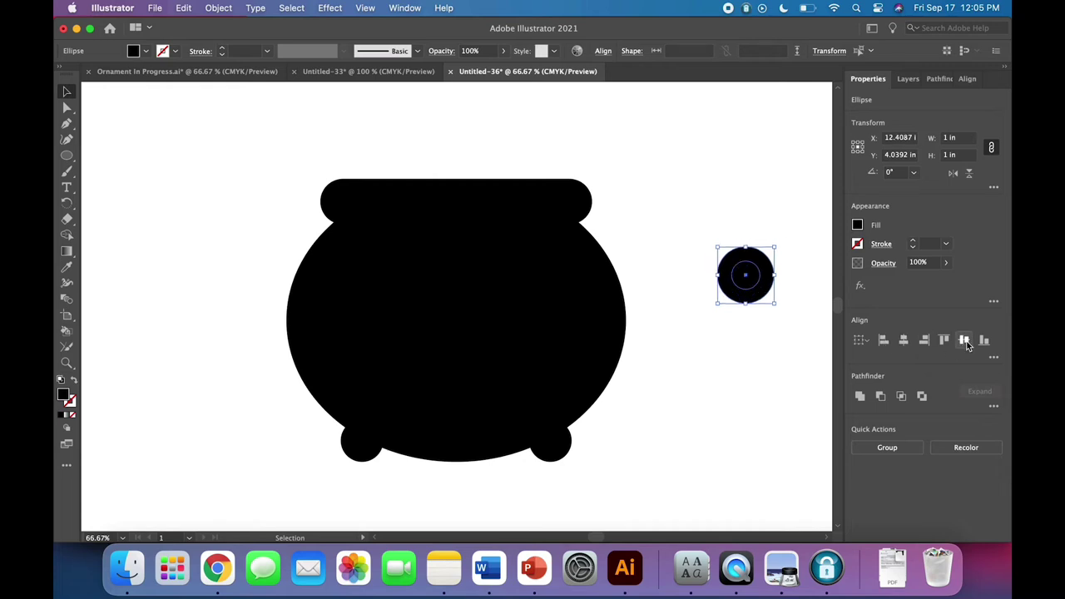
click(752, 346)
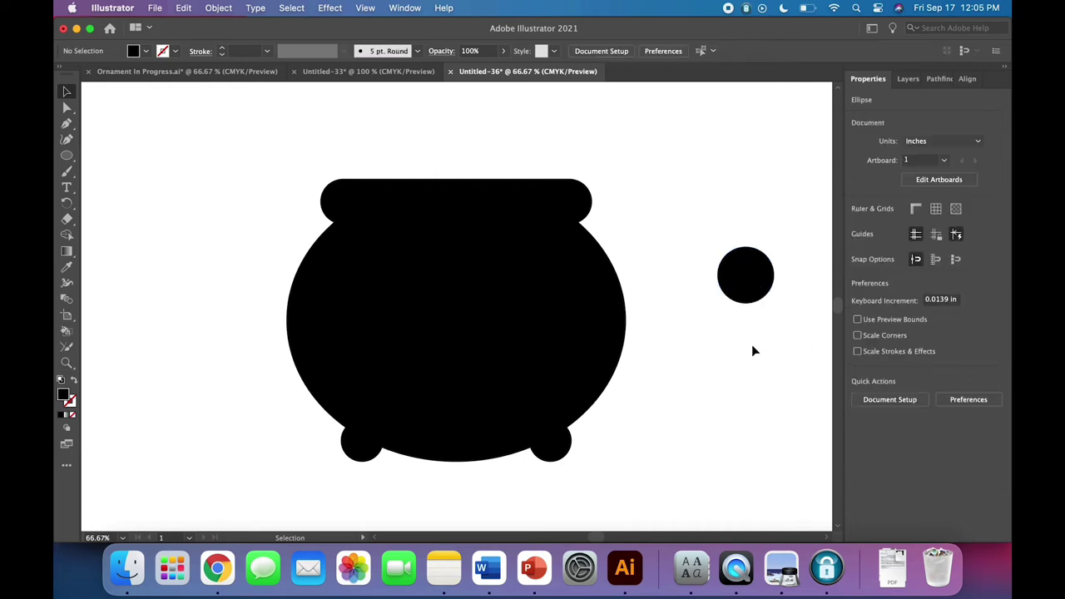
Step: Bring the small circle to front and subtract it from the big one with Minus Front
click(748, 282)
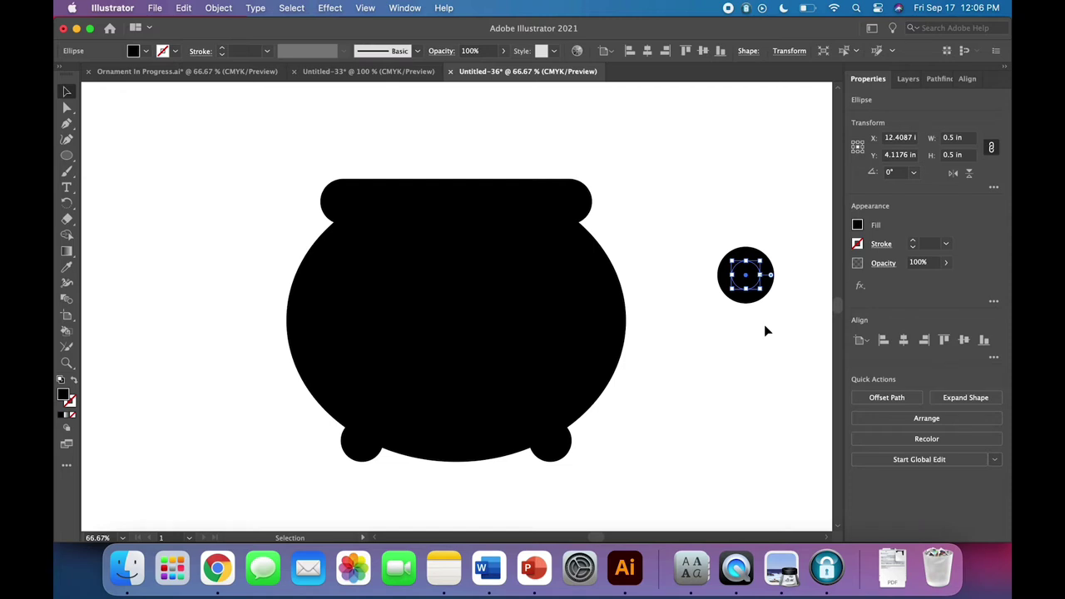
click(219, 8)
mouse_move(229, 48)
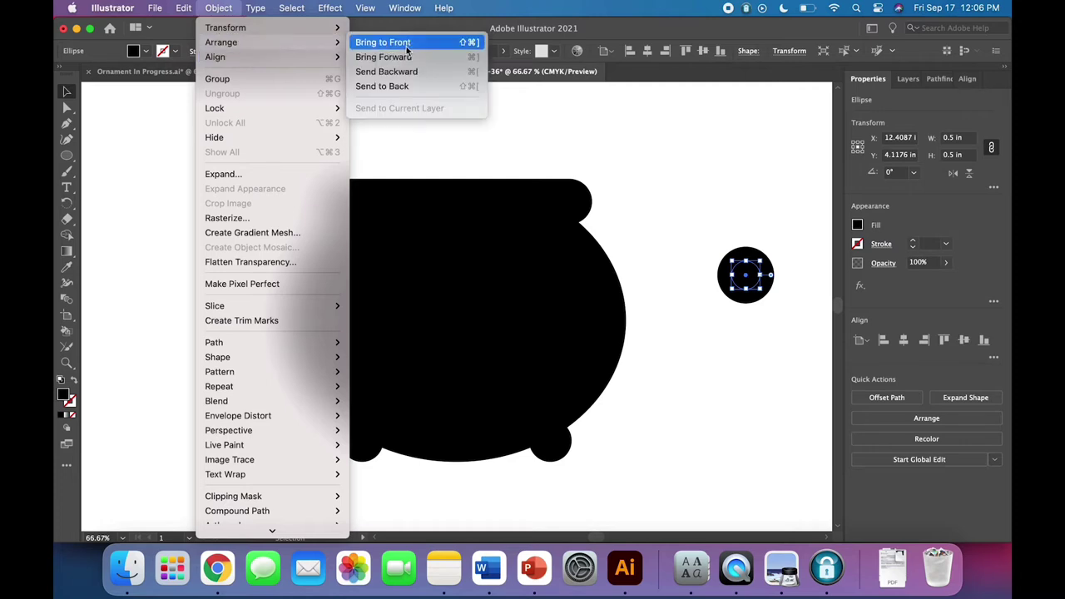
click(403, 40)
click(772, 356)
drag(781, 359, 684, 238)
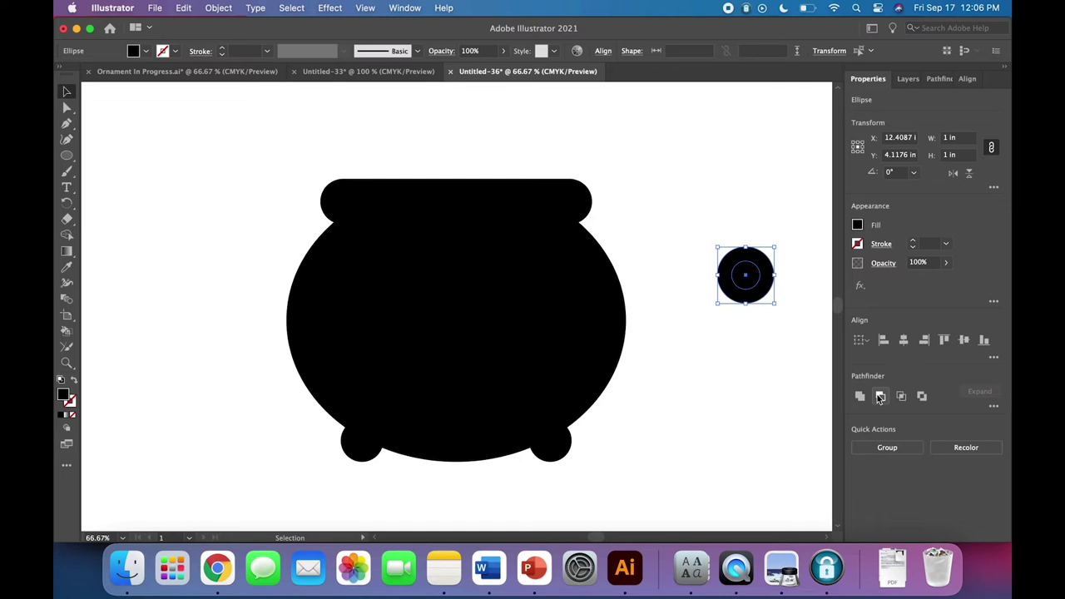
click(880, 398)
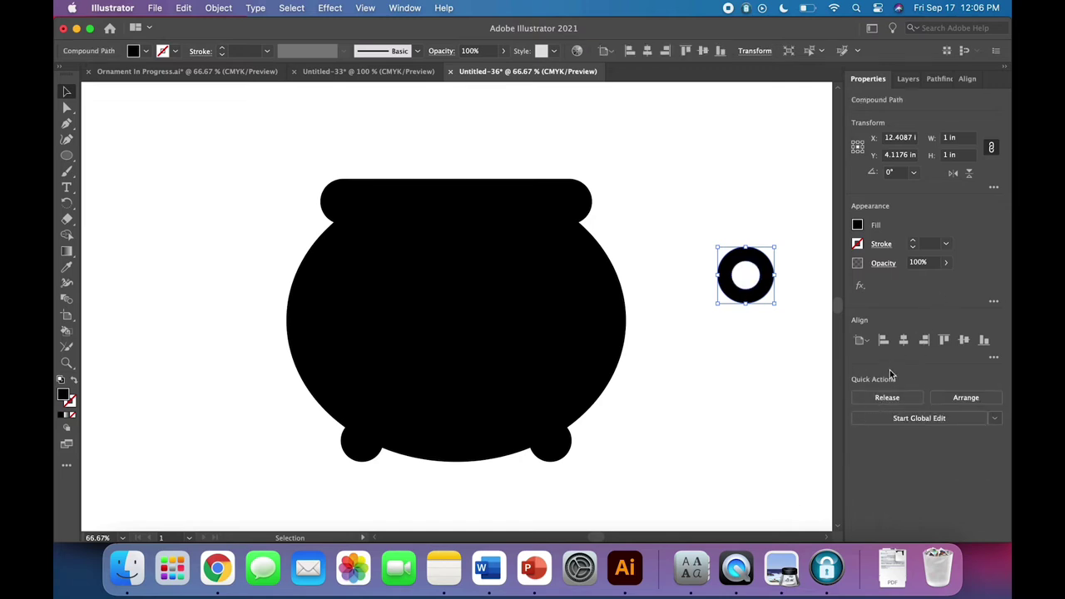
click(404, 7)
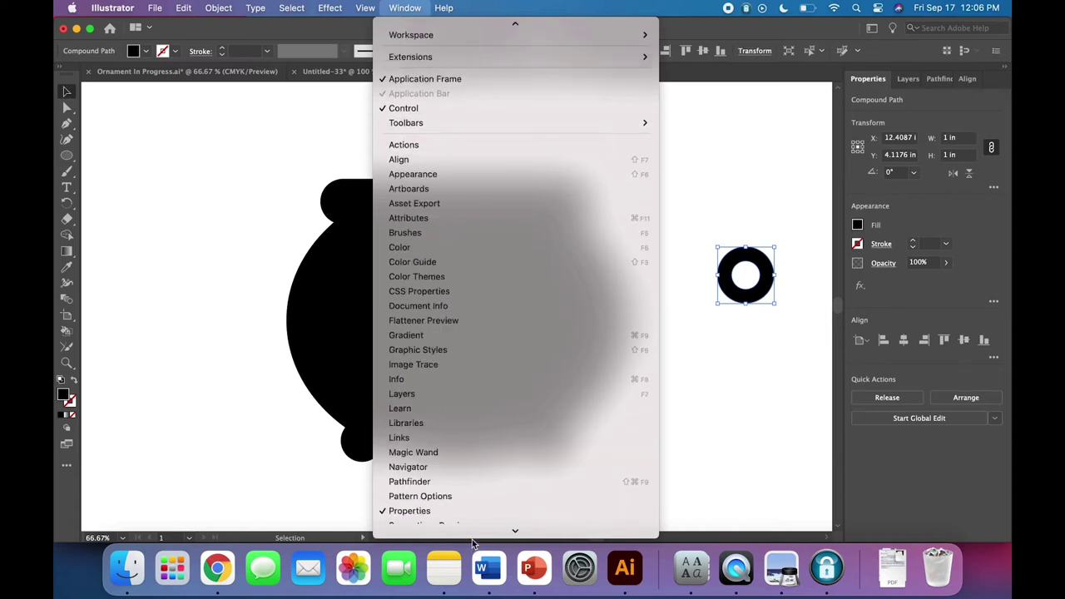
Step: Move the ring against the pot's right edge as a handle, undoing the last stray nudge
click(690, 445)
click(702, 443)
click(759, 303)
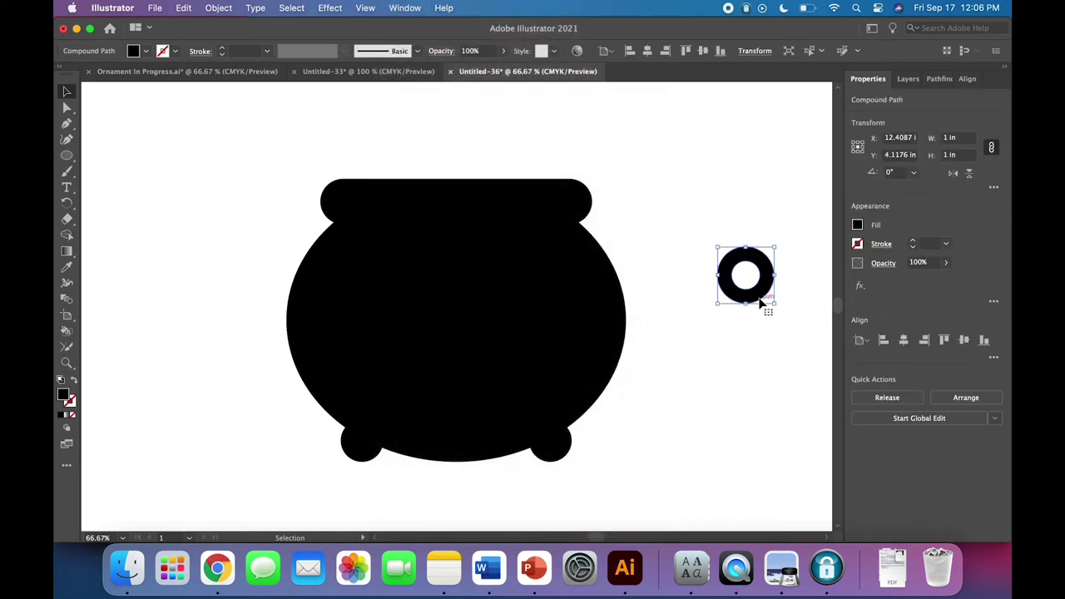
mouse_move(763, 300)
mouse_down()
mouse_move(699, 293)
mouse_move(705, 304)
mouse_move(694, 259)
mouse_move(691, 283)
mouse_move(722, 284)
mouse_up()
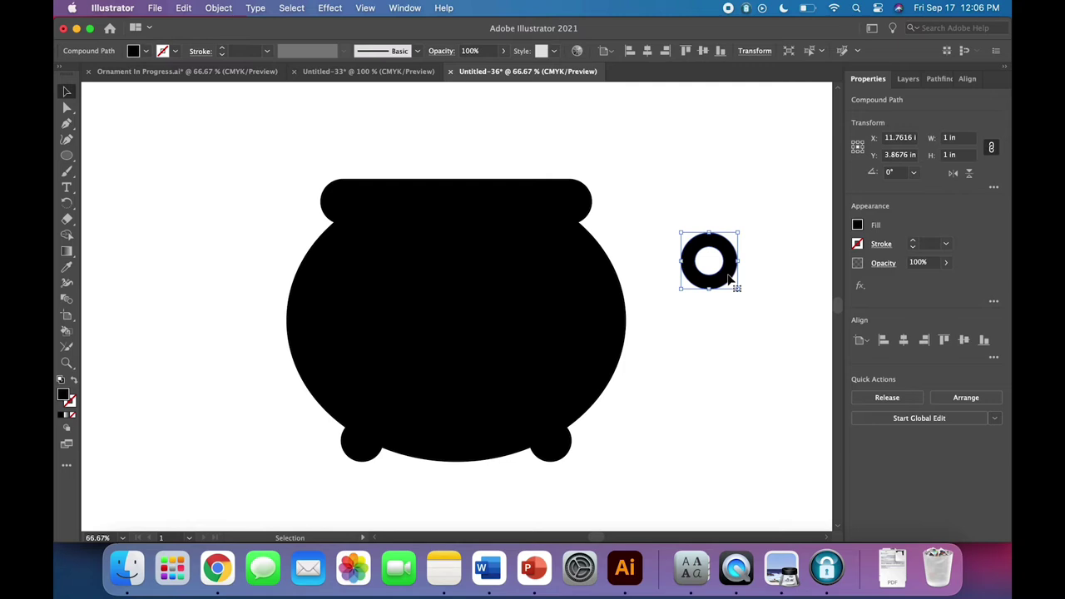
click(727, 330)
mouse_move(724, 284)
mouse_down()
mouse_move(635, 304)
mouse_move(634, 283)
mouse_move(637, 293)
mouse_up()
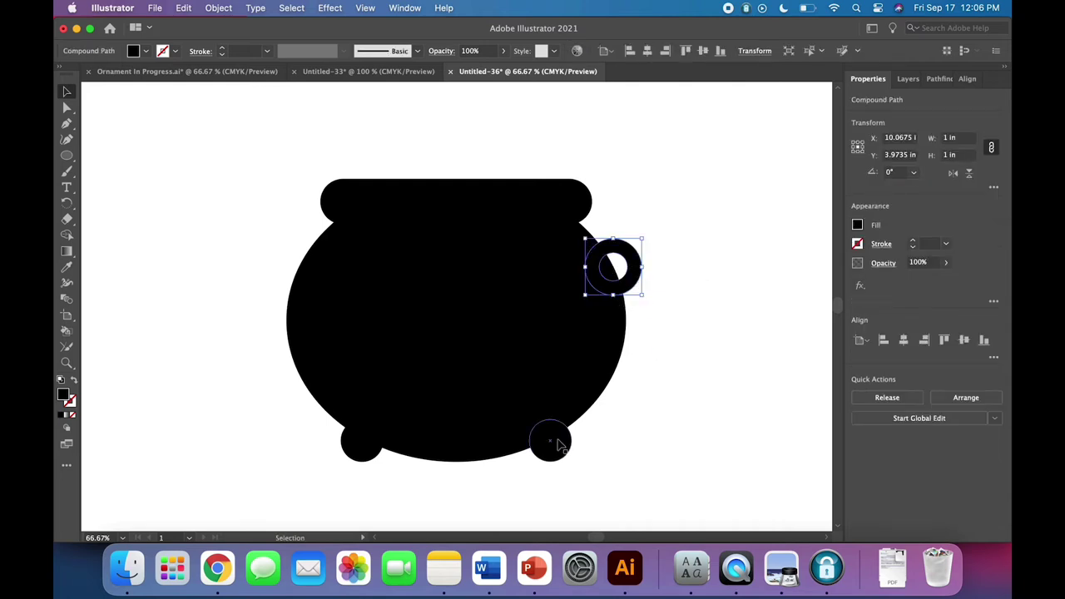
drag(628, 287, 630, 283)
click(691, 359)
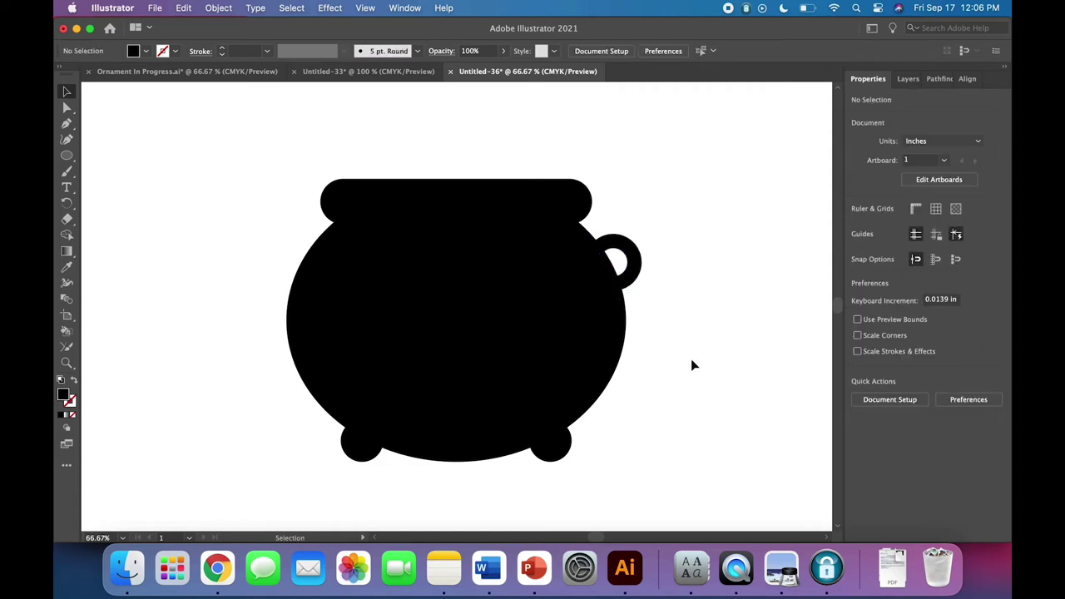
key(super+z)
Step: Copy the ring handle and place the duplicate on the pot's left side
key(super+c)
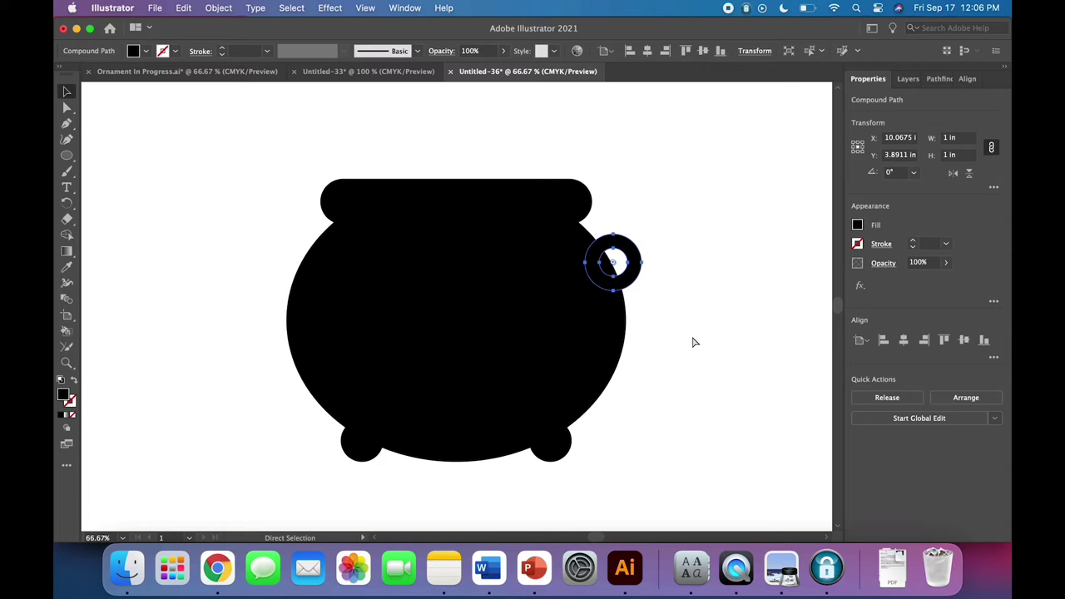
key(super+v)
mouse_move(469, 325)
mouse_down()
mouse_move(310, 295)
mouse_move(312, 267)
mouse_move(318, 280)
mouse_up()
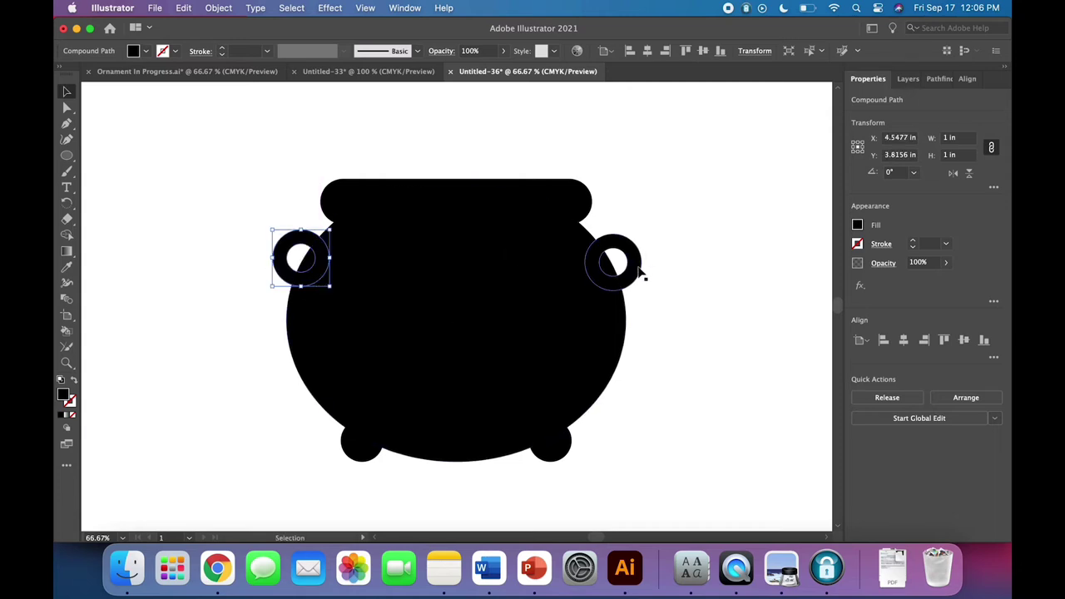
Step: Align both handle rings on one vertical centre, send them behind the pot, and nudge the right one left
shift+click(640, 273)
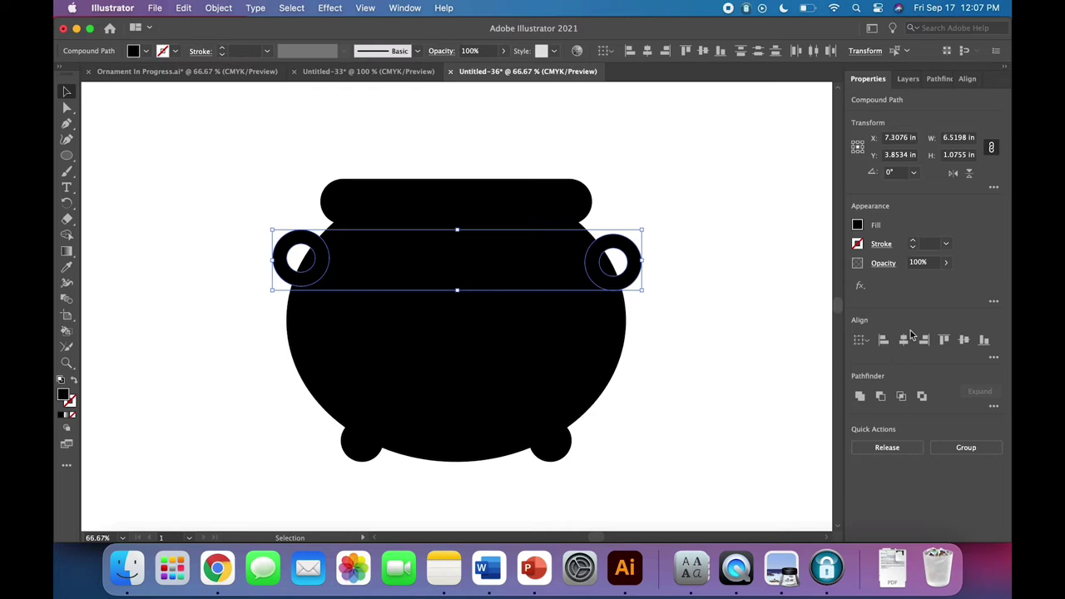
click(964, 341)
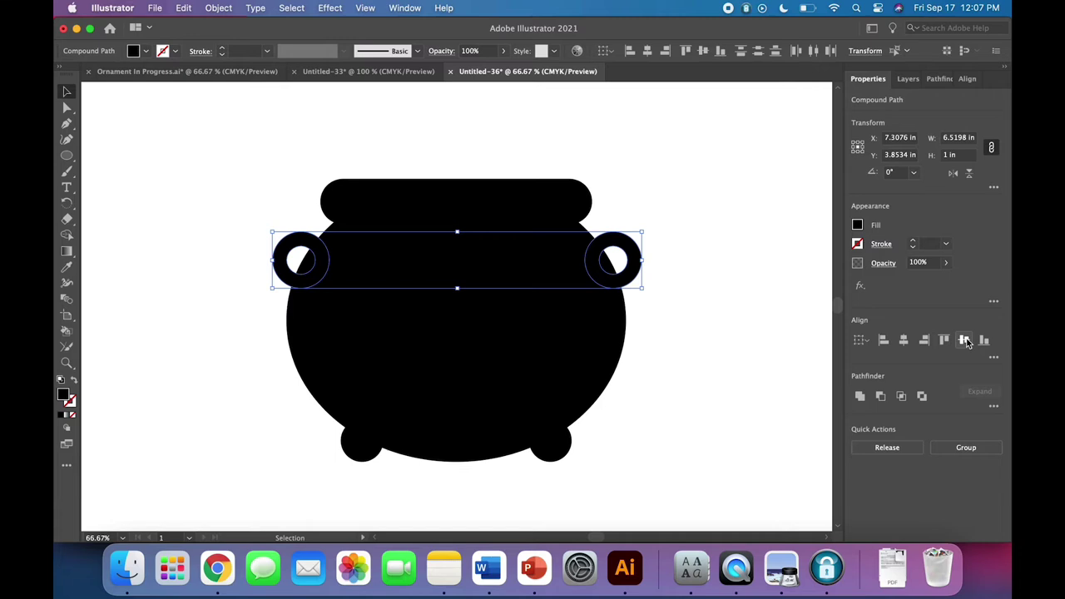
key(super+shift+bracketleft)
click(717, 364)
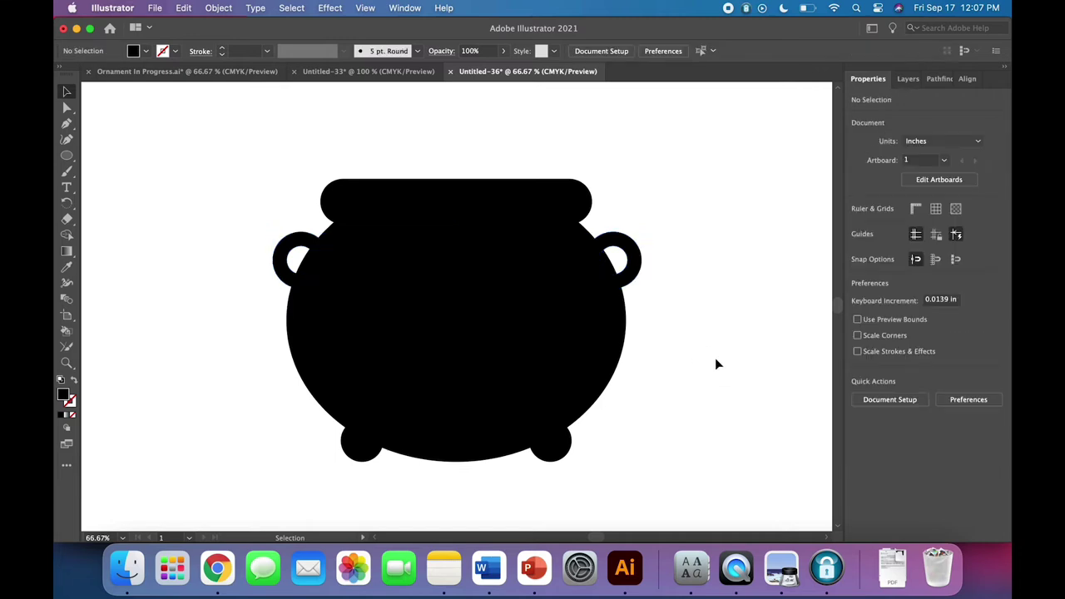
click(639, 264)
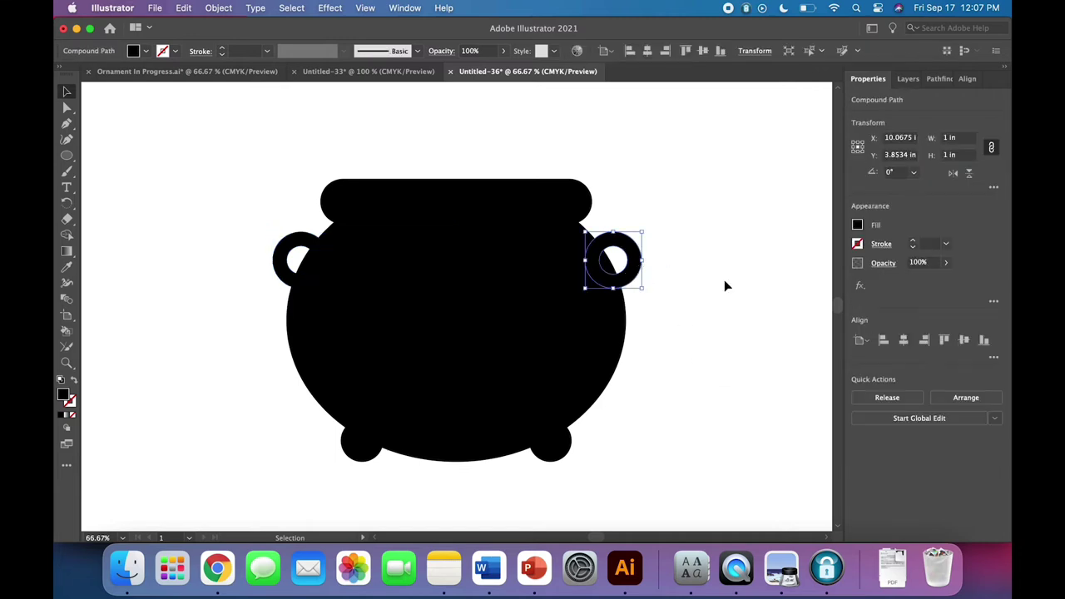
key(Left)
key(Left)
key(Left)
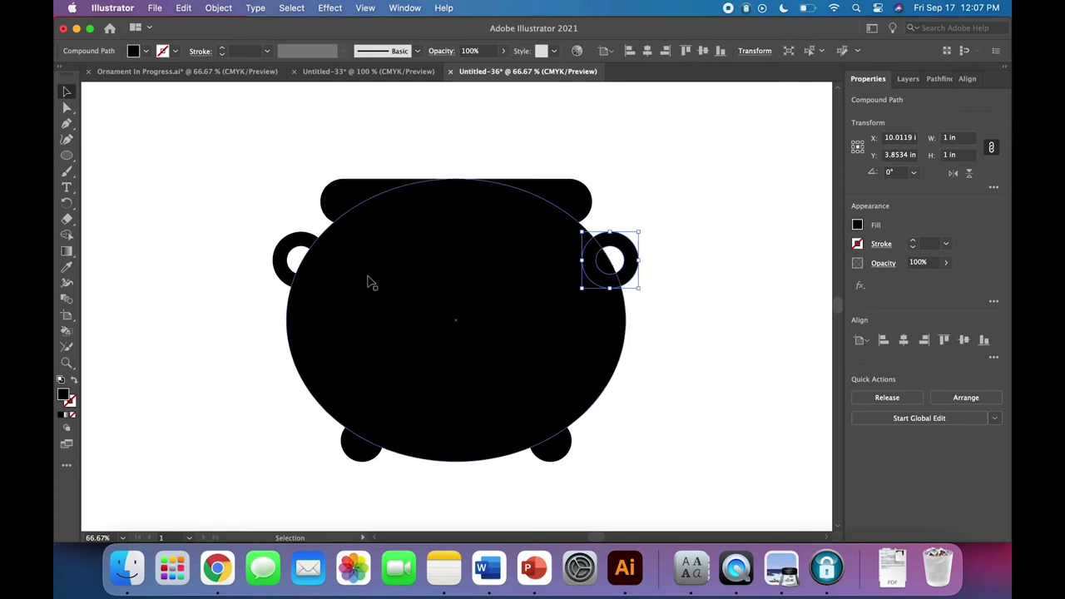
click(251, 322)
Step: Group the left and right handle rings together
click(279, 283)
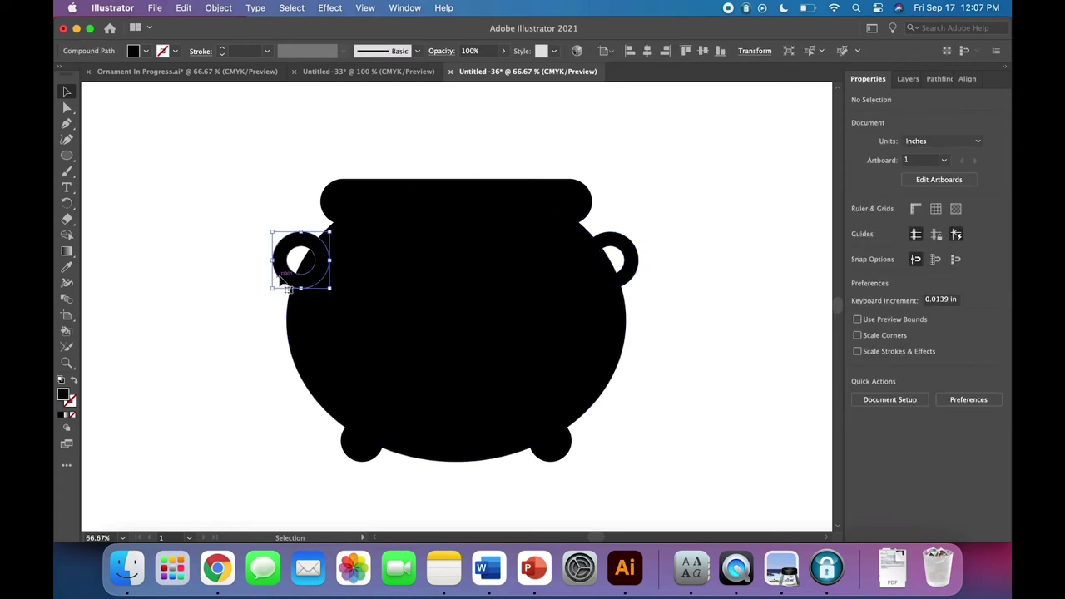
shift+click(634, 259)
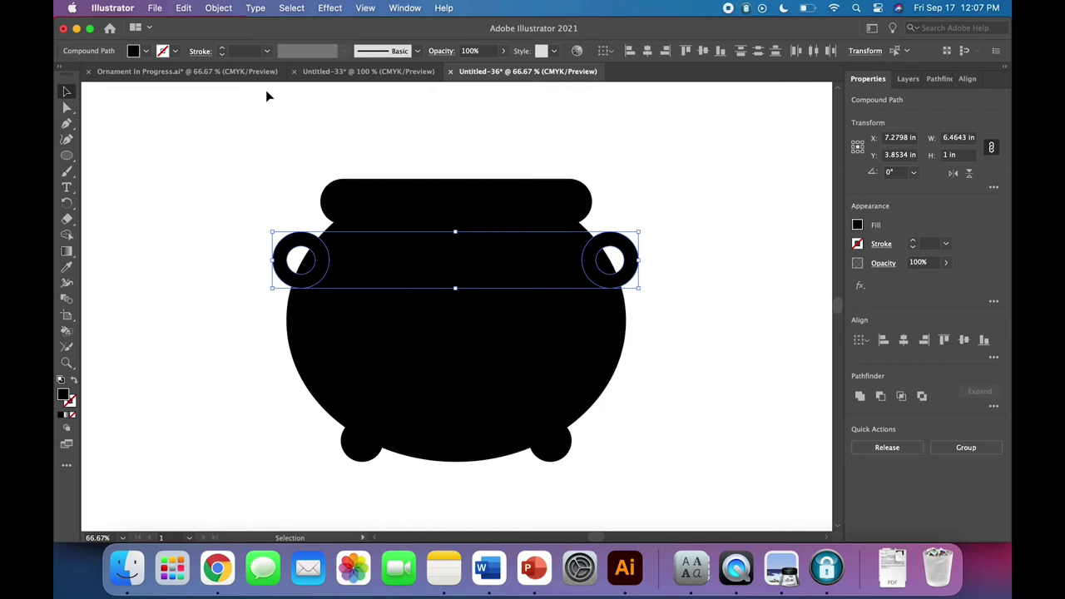
click(218, 7)
click(230, 78)
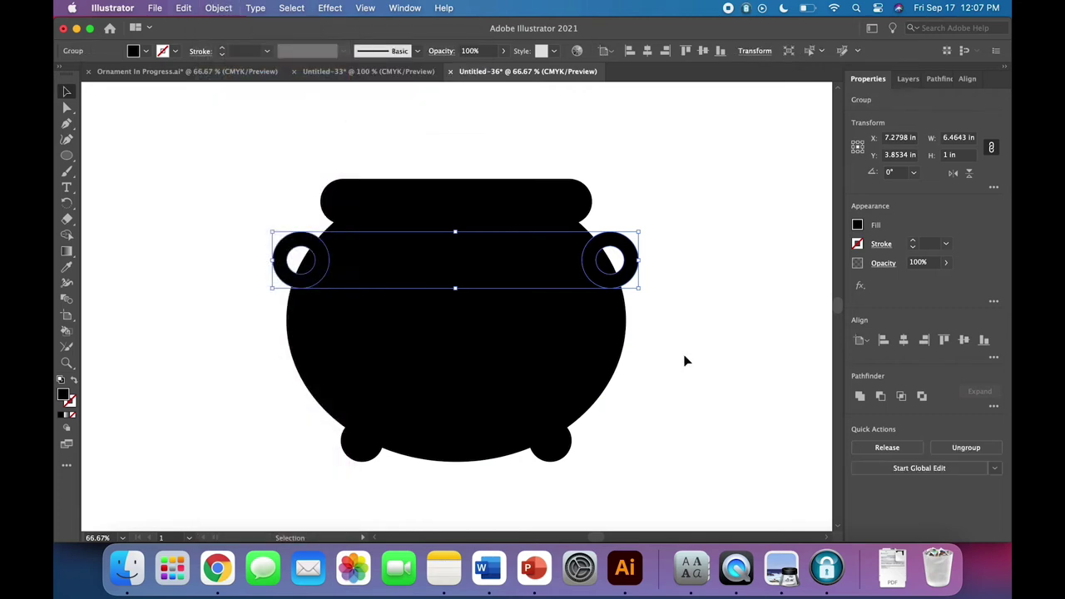
click(684, 358)
Step: Align all the cauldron shapes on a common horizontal centre
key(super+a)
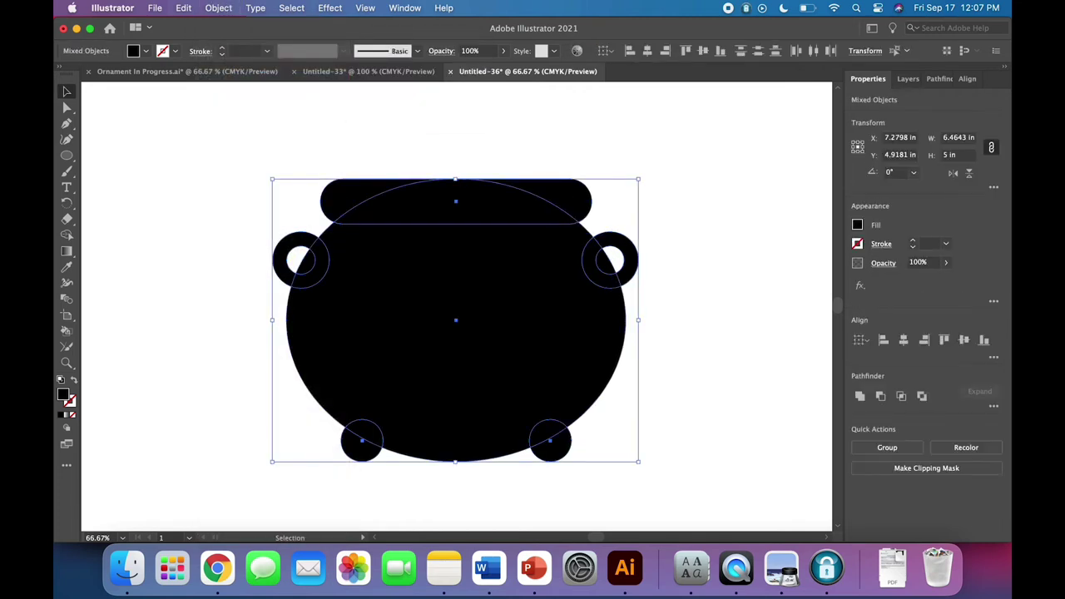
click(903, 341)
click(721, 362)
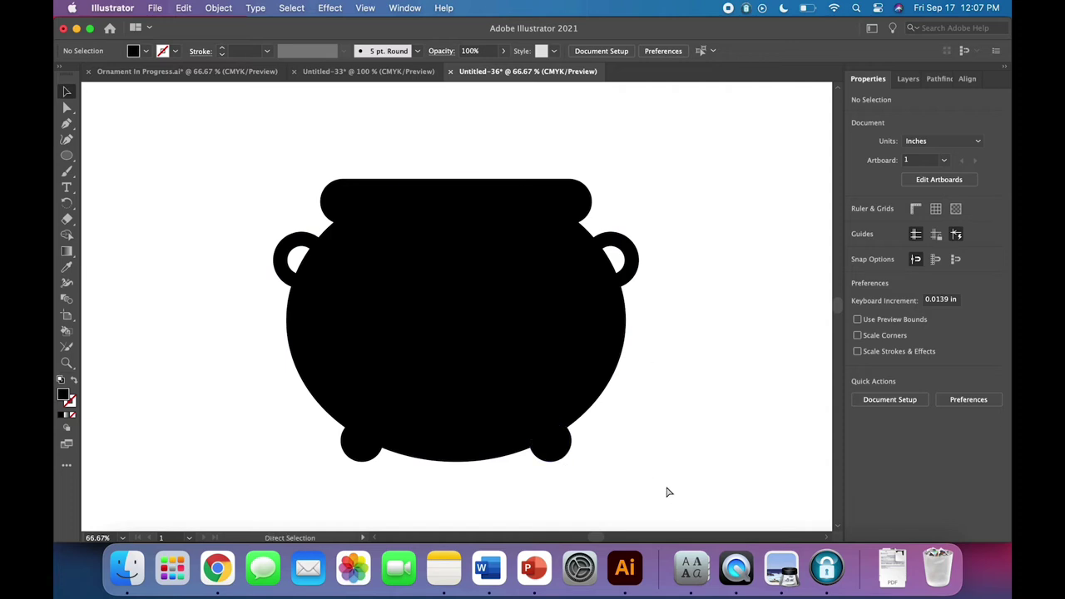
Step: Unite all the cauldron shapes into a single shape with Pathfinder
key(super+a)
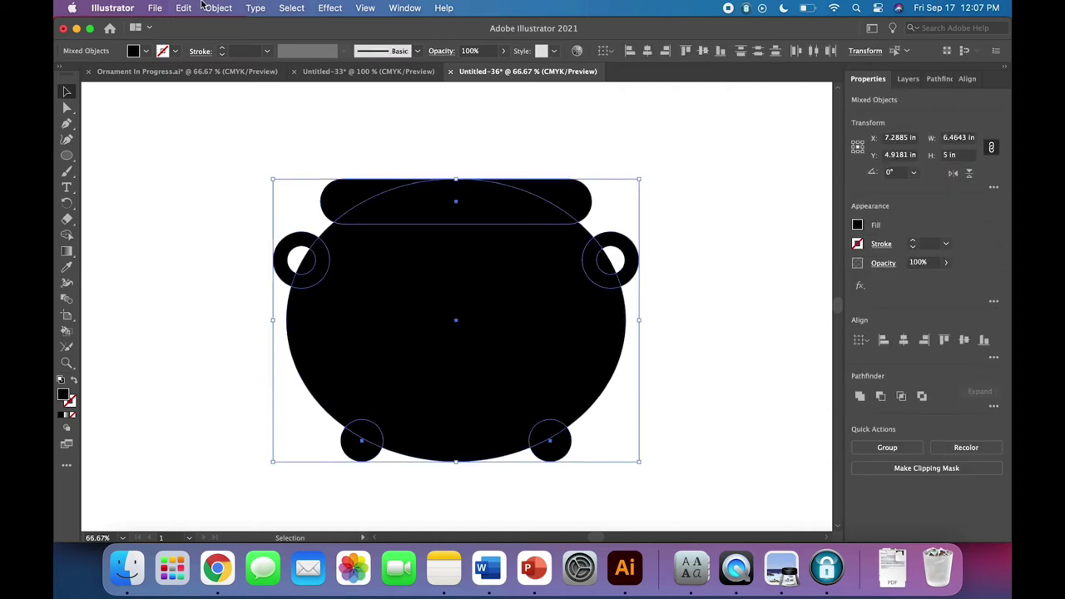
click(294, 9)
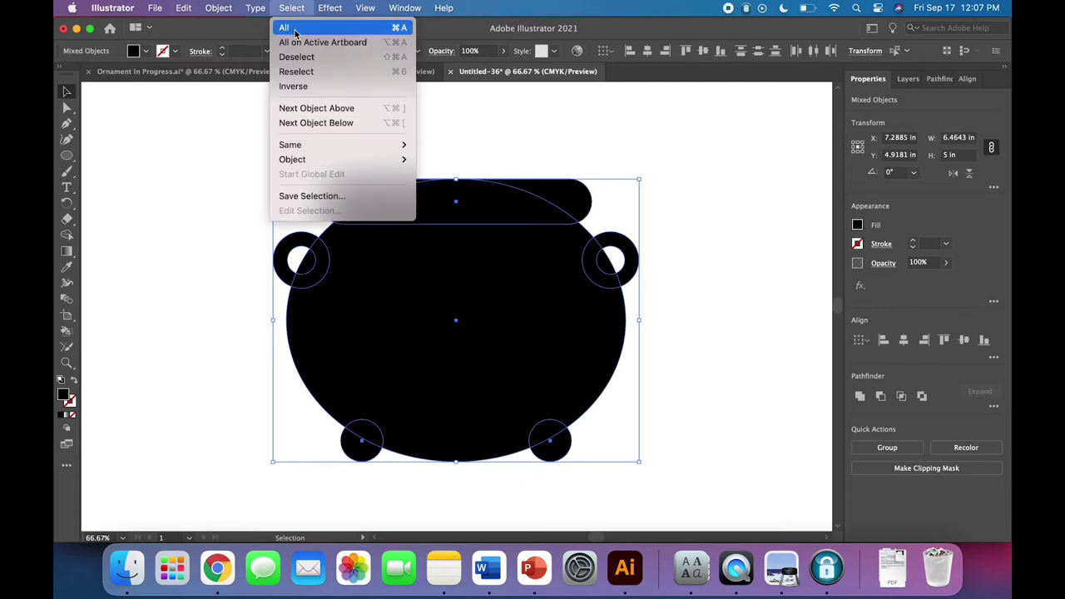
click(210, 219)
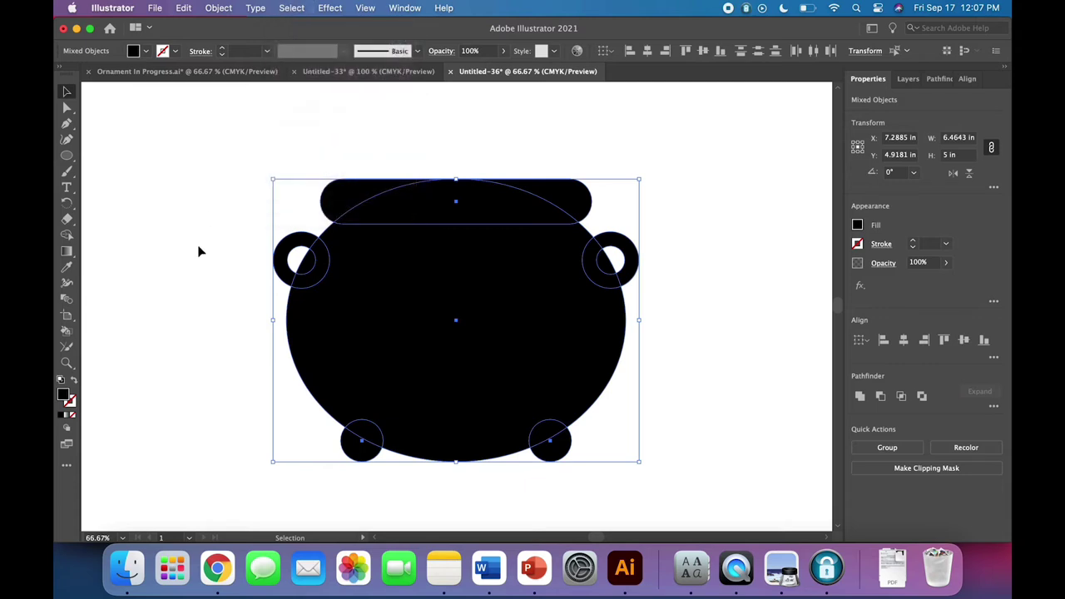
click(861, 397)
click(753, 417)
click(516, 359)
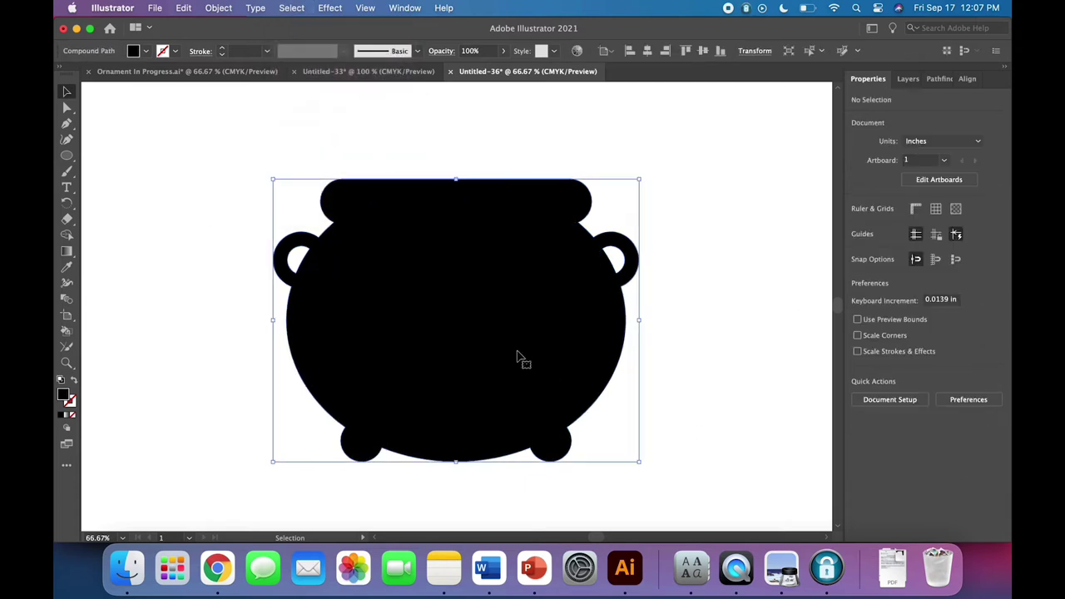
Step: Swap fill and stroke to outline the cauldron, then swap back to a solid black fill
click(73, 381)
click(164, 375)
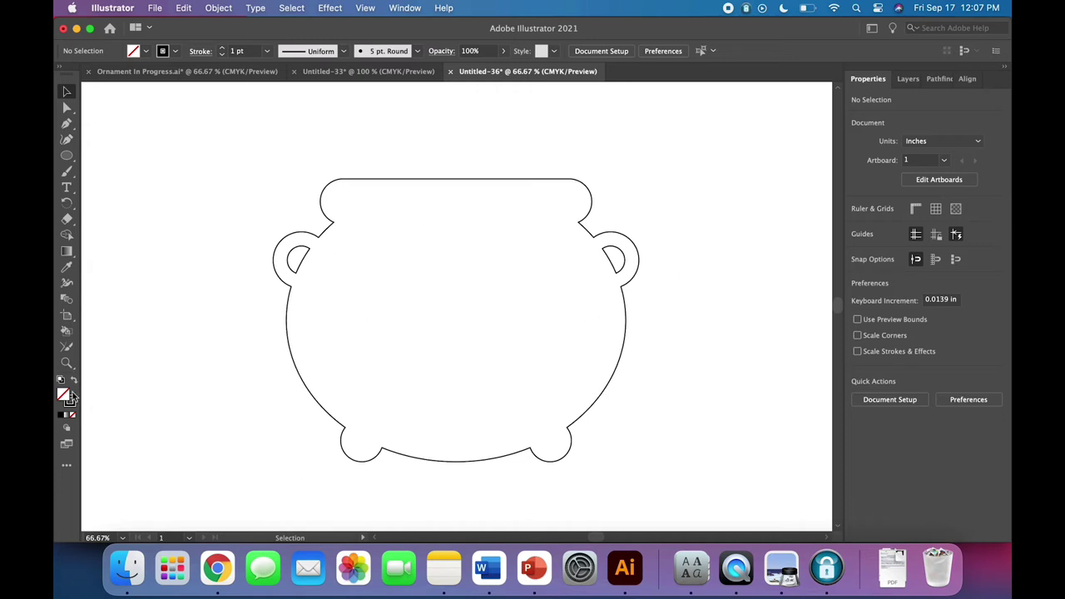
click(290, 357)
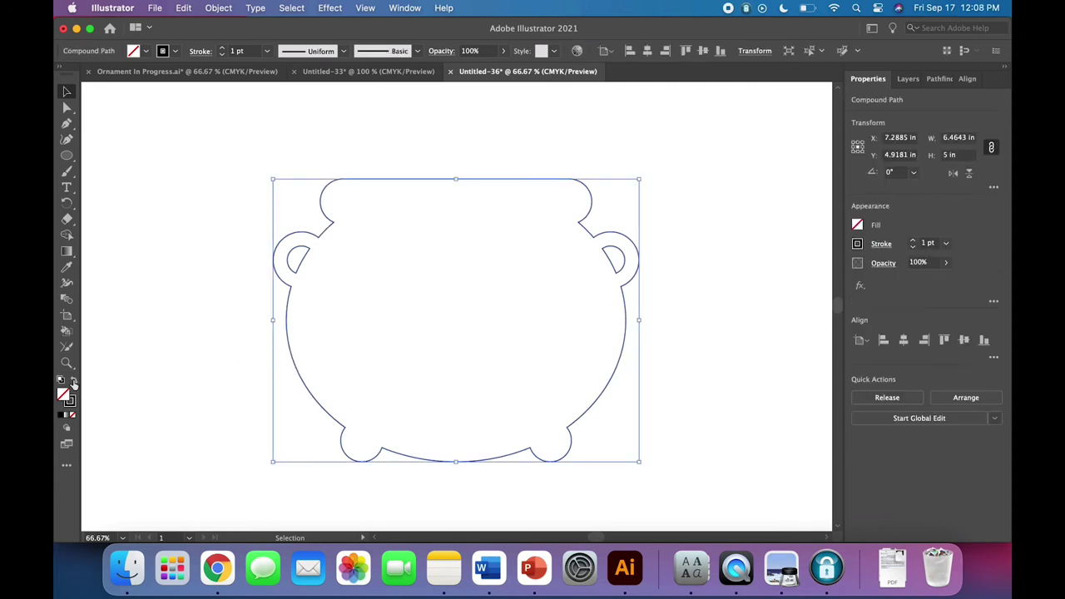
click(73, 381)
Step: Place a text line beside the cauldron set in The Holidays Regular at 60 pt
click(724, 449)
scroll(712, 449, right, 3)
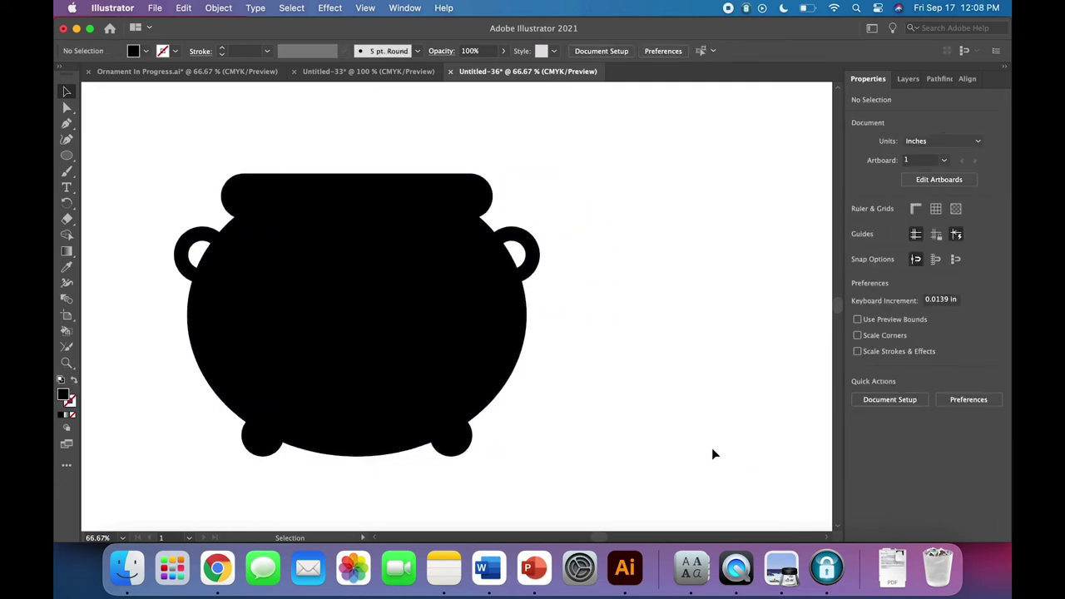
scroll(711, 447, right, 2)
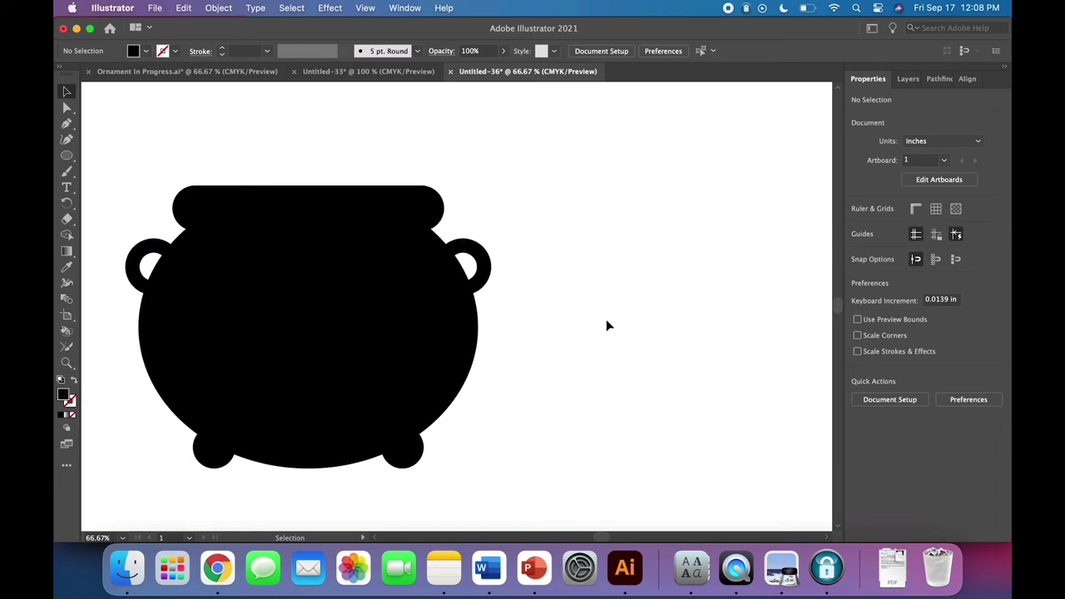
scroll(605, 325, down, 1)
key(t)
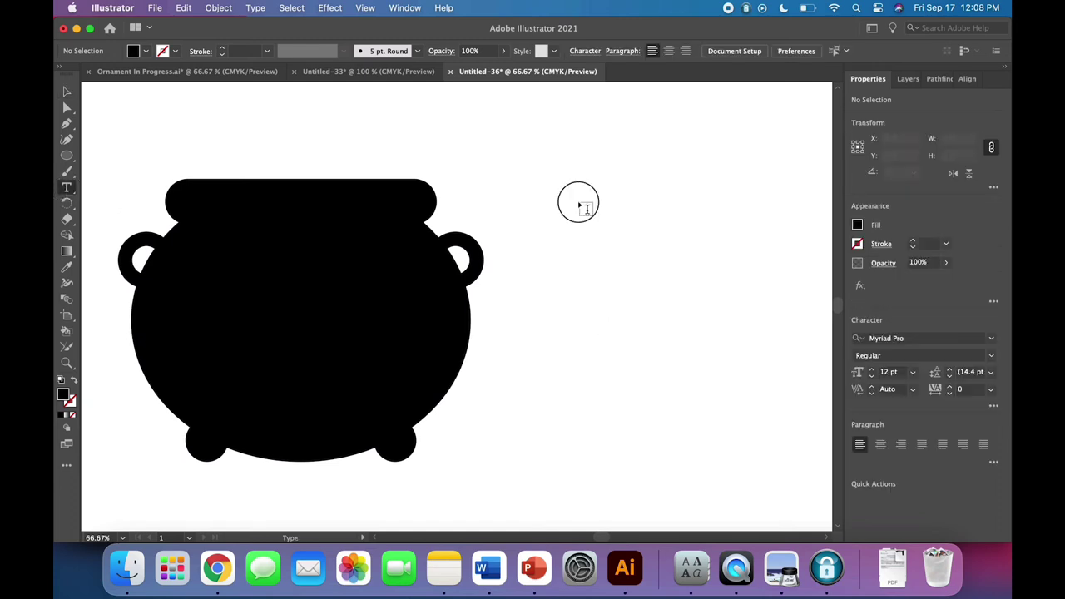
click(579, 203)
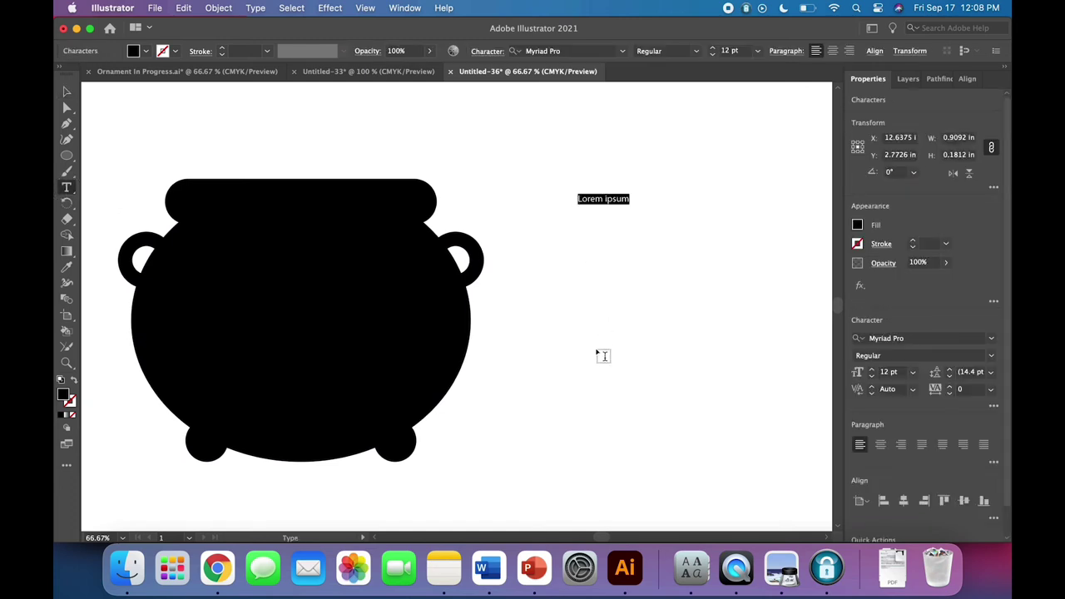
click(622, 51)
click(606, 116)
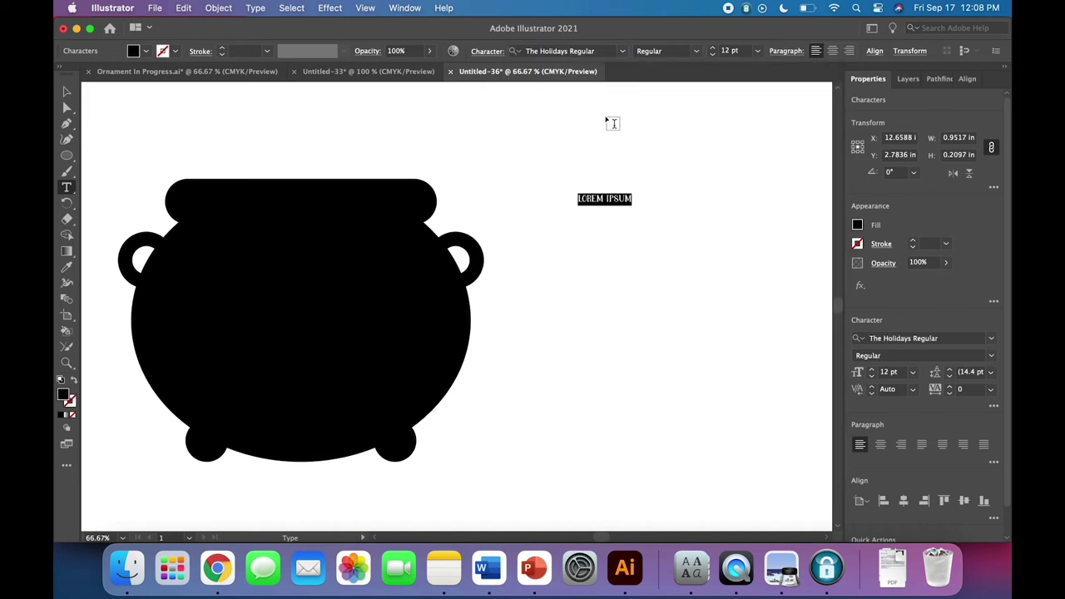
click(723, 52)
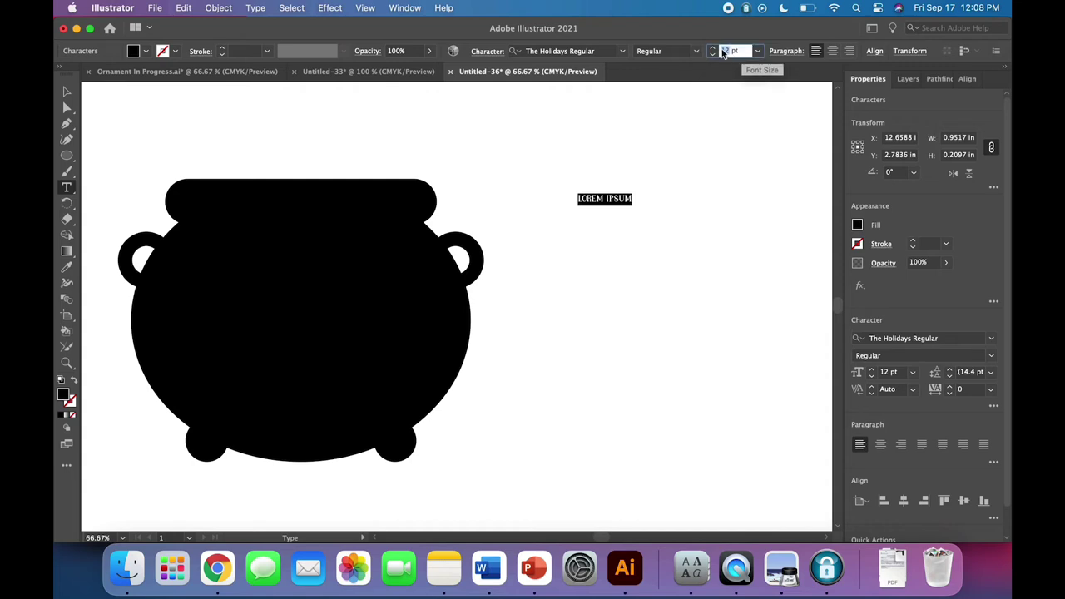
text(60)
key(Return)
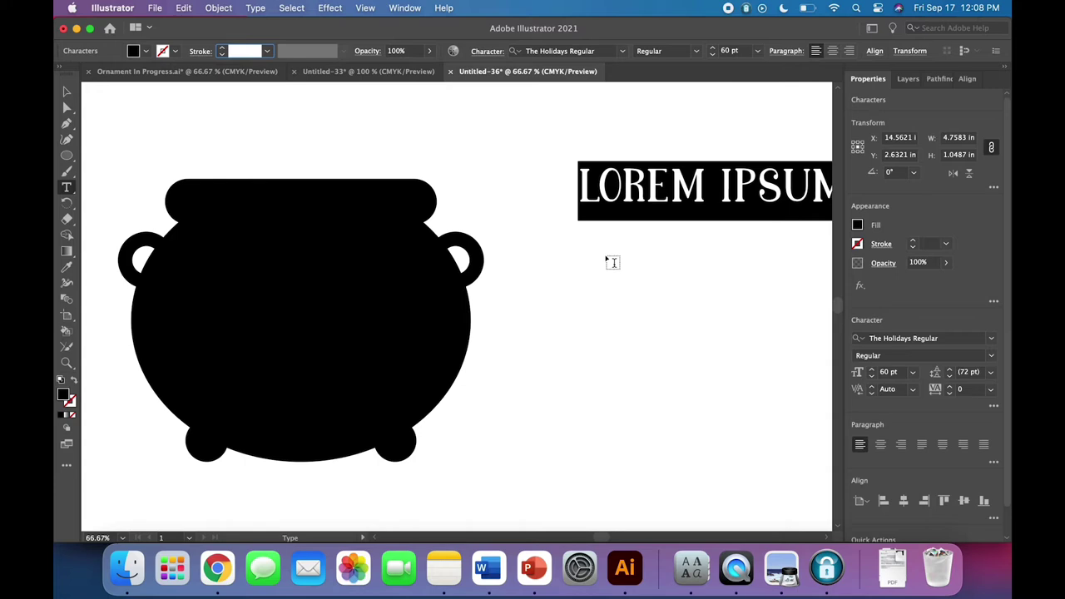
Step: Replace the placeholder with 'Something', swapping the final letter for a swash G
scroll(611, 262, right, 5)
scroll(612, 262, up, 1)
text(5)
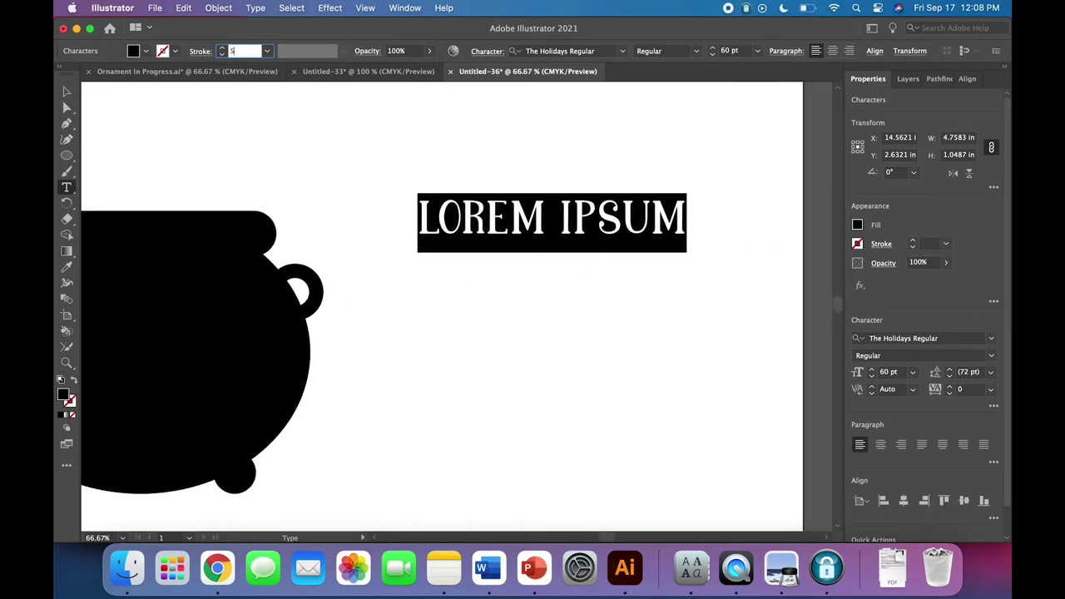
text(thing)
double_click(525, 218)
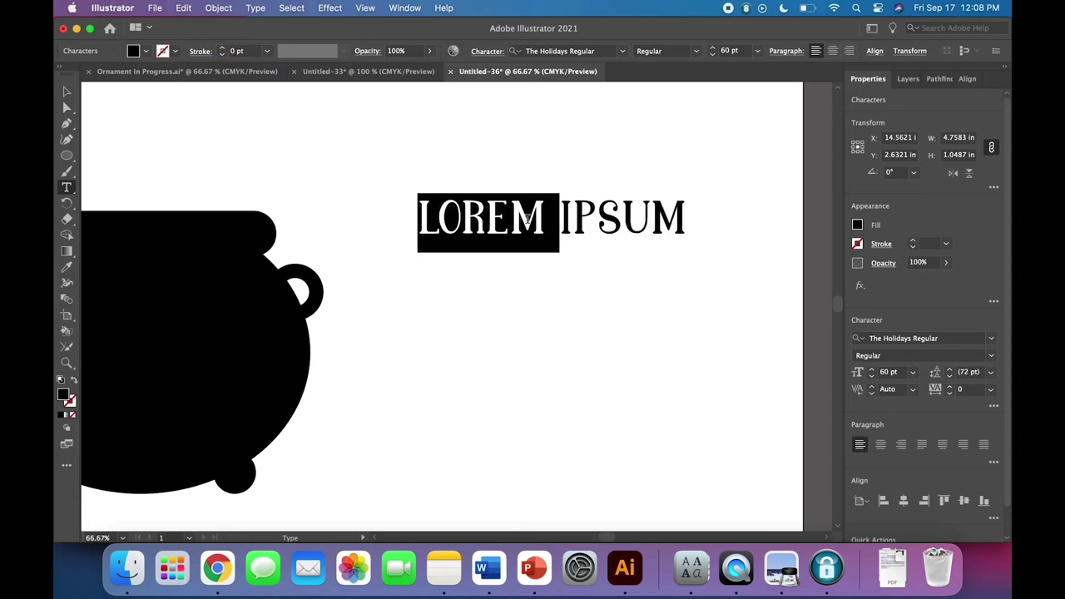
triple_click(526, 218)
text(Something)
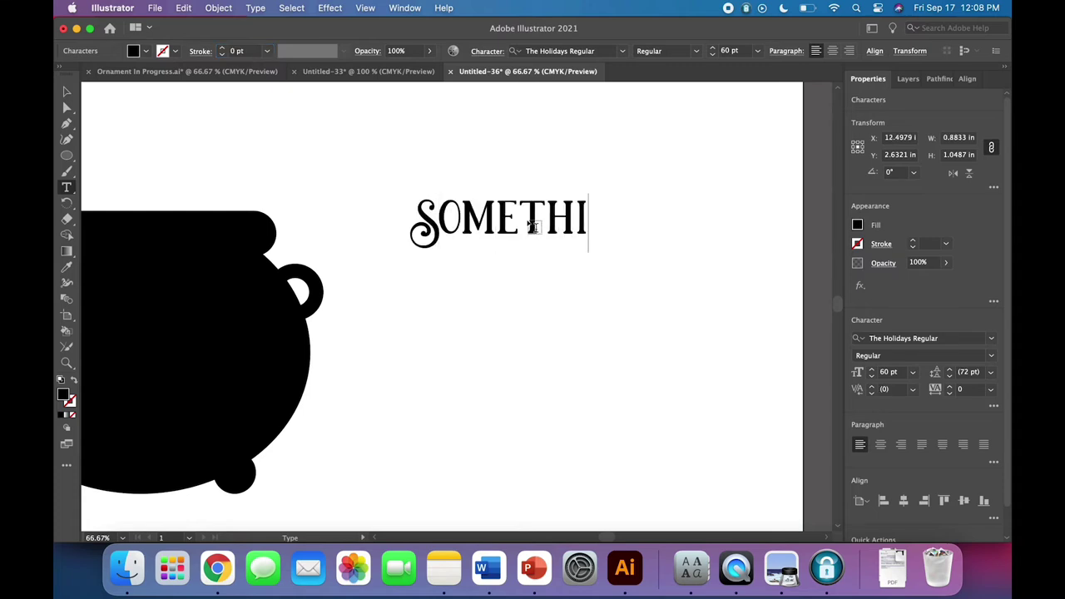
key(BackSpace)
text(G)
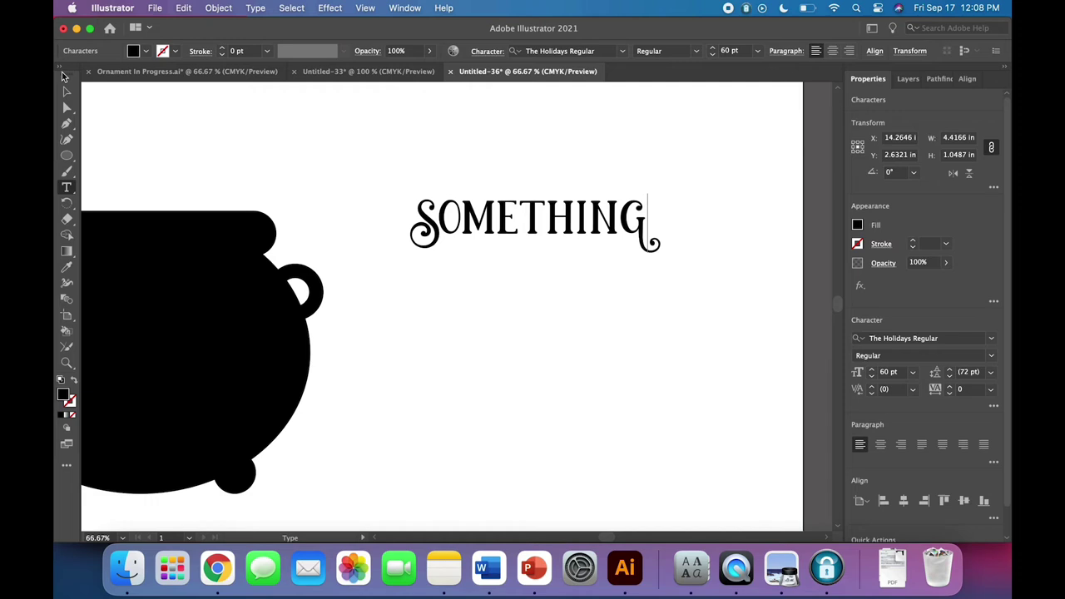
click(67, 91)
click(546, 306)
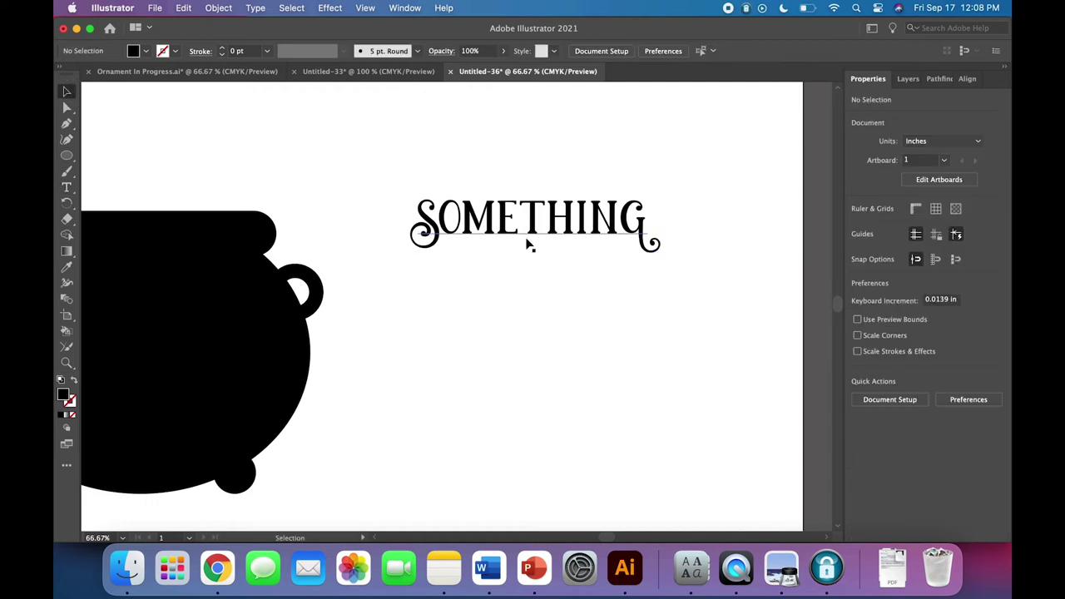
click(527, 242)
click(220, 8)
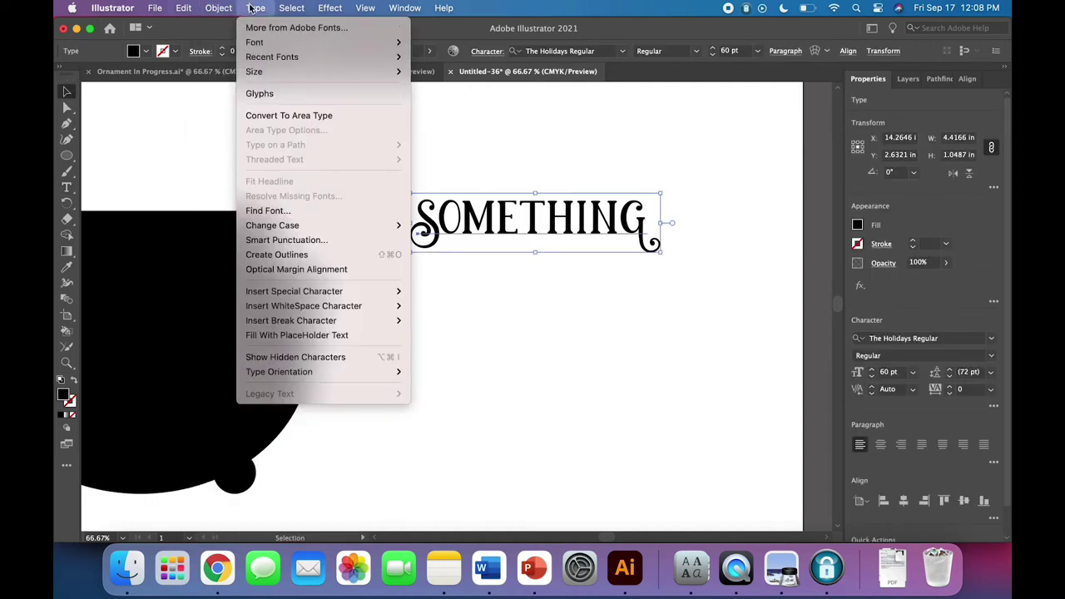
click(265, 93)
scroll(809, 215, down, 2)
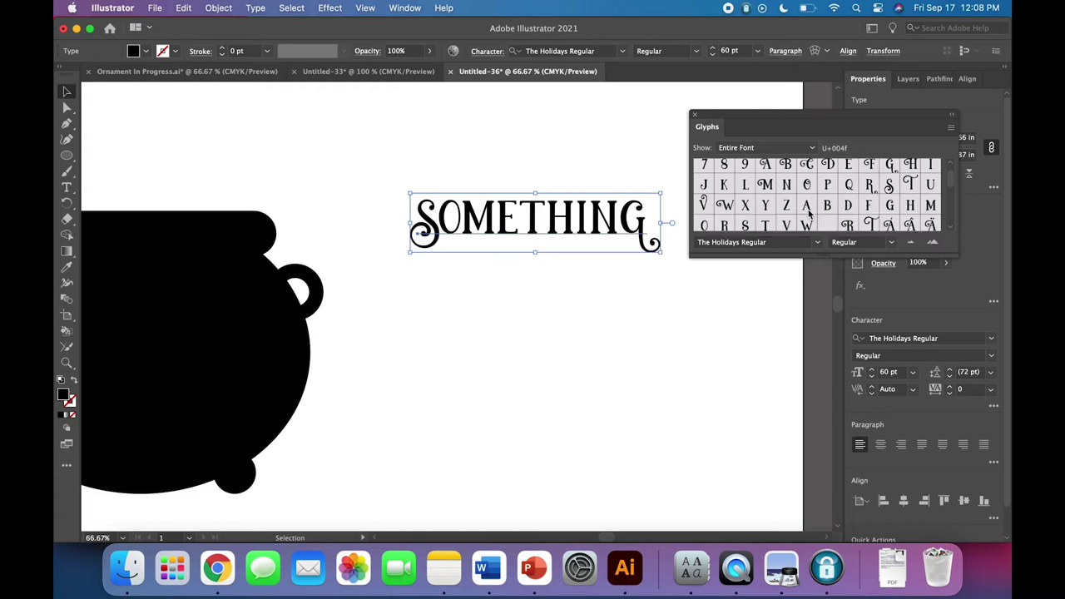
scroll(808, 215, down, 8)
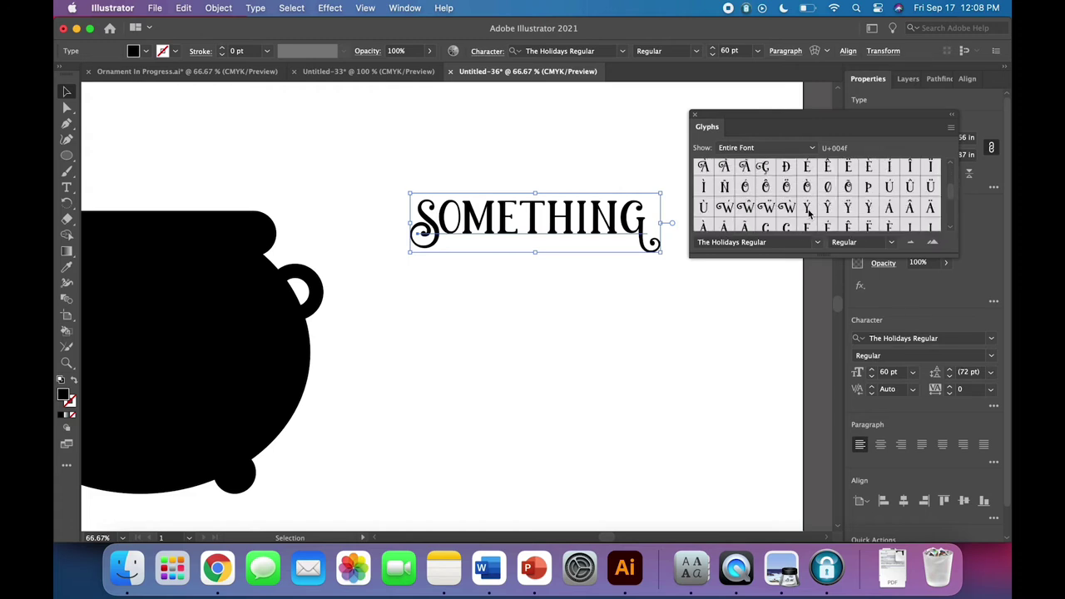
scroll(808, 214, down, 5)
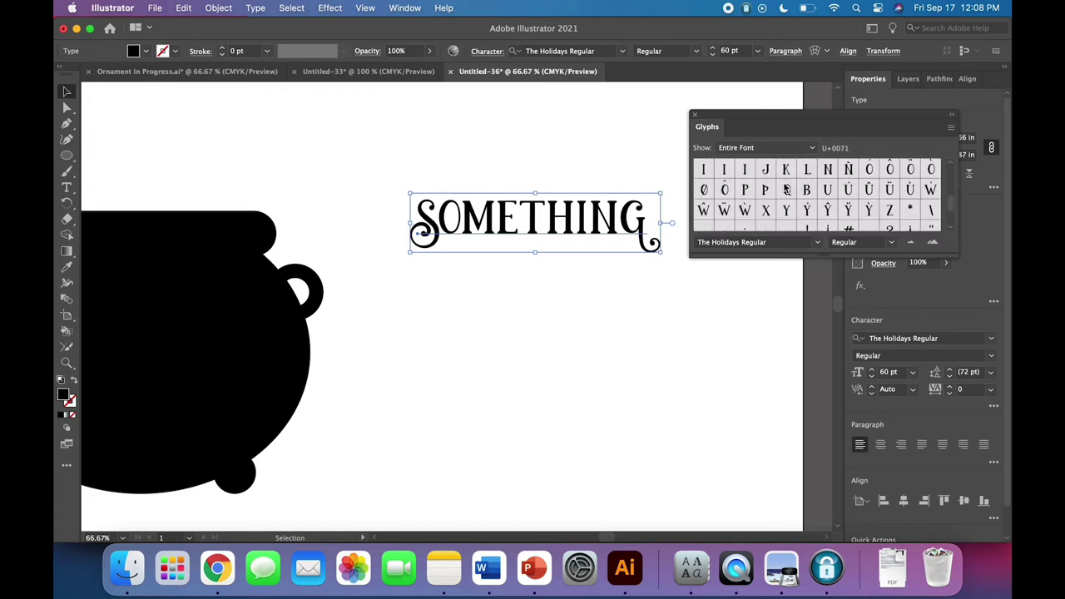
scroll(786, 190, up, 10)
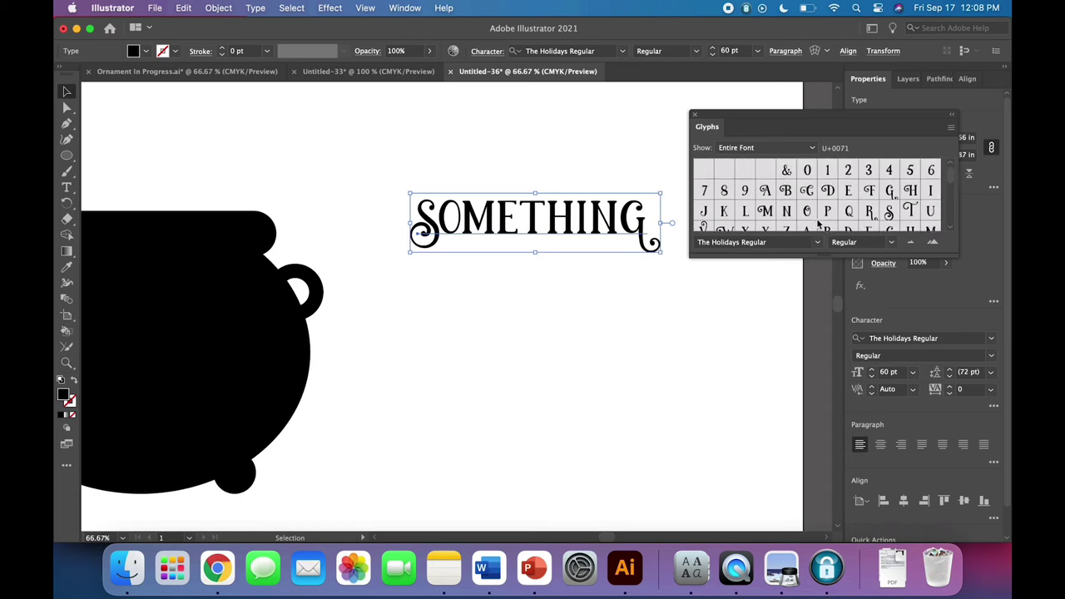
click(695, 115)
click(665, 316)
Step: Add an 'IS' text line and move it centred under SOMETHING
click(66, 187)
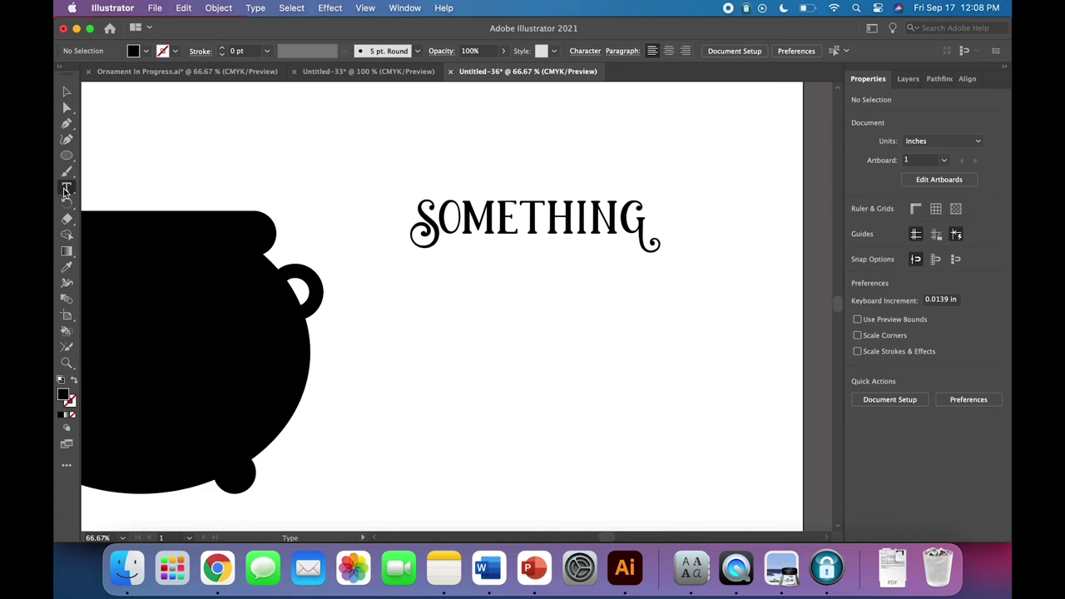
click(485, 291)
text(IS)
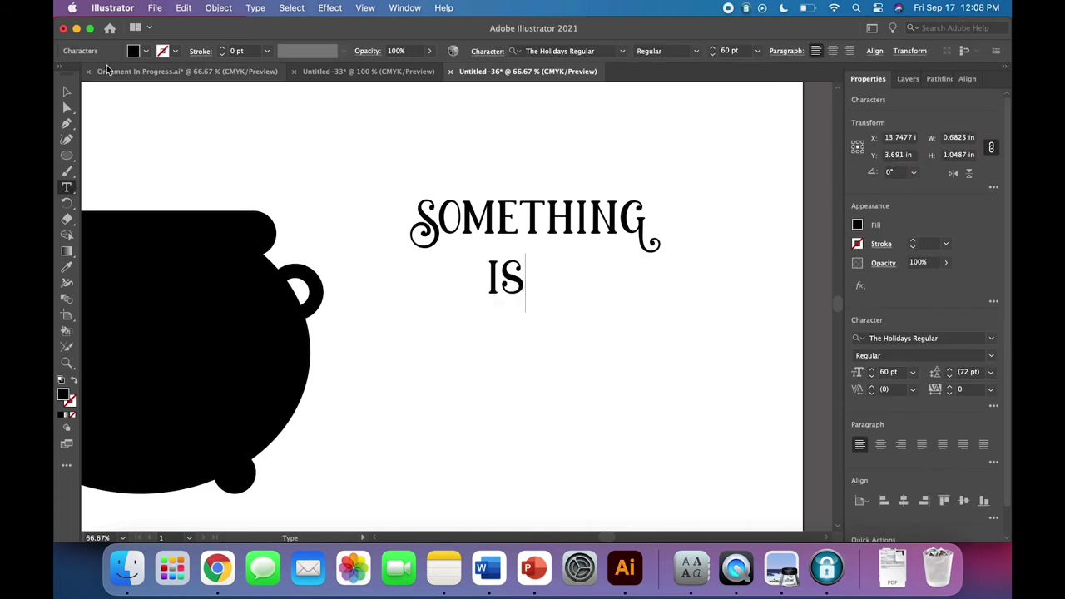
key(Escape)
click(482, 356)
drag(529, 289, 566, 263)
click(564, 305)
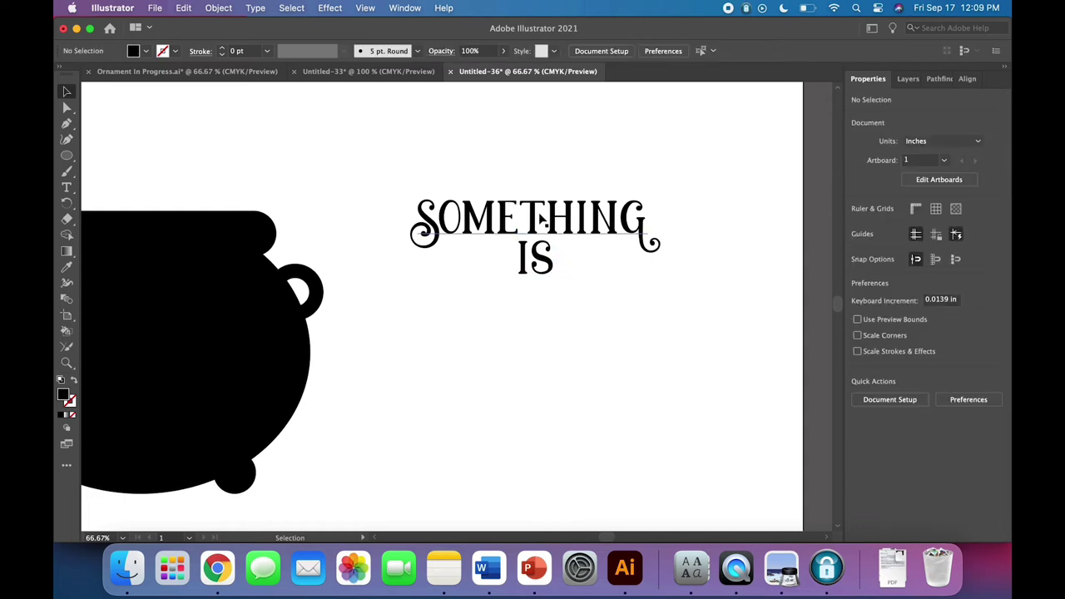
Step: Add a 'BREWING' text line and move it up just beneath IS
click(67, 188)
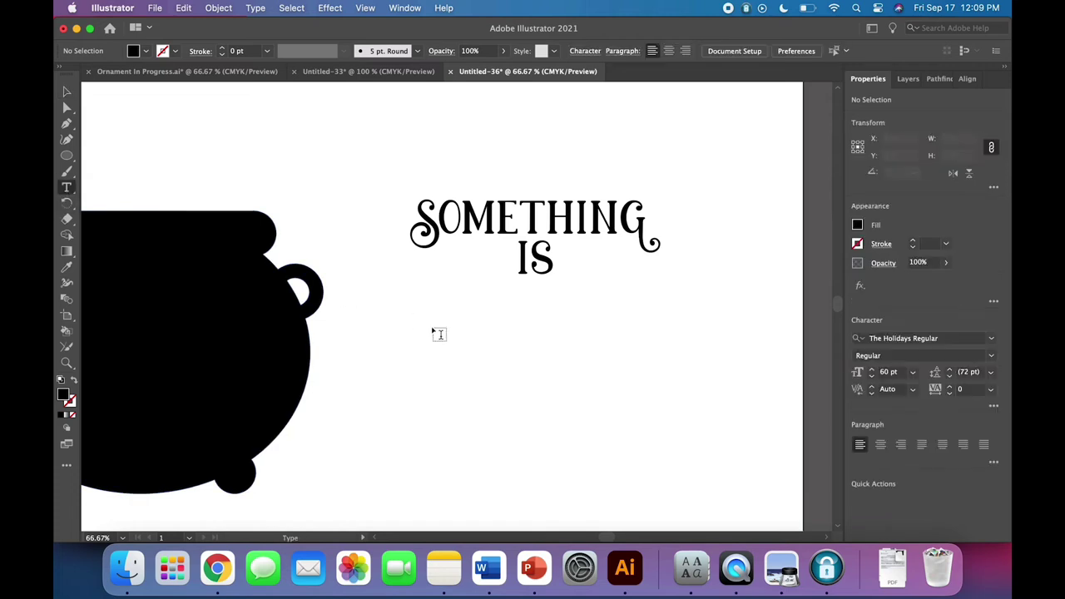
click(431, 326)
text(BREWING)
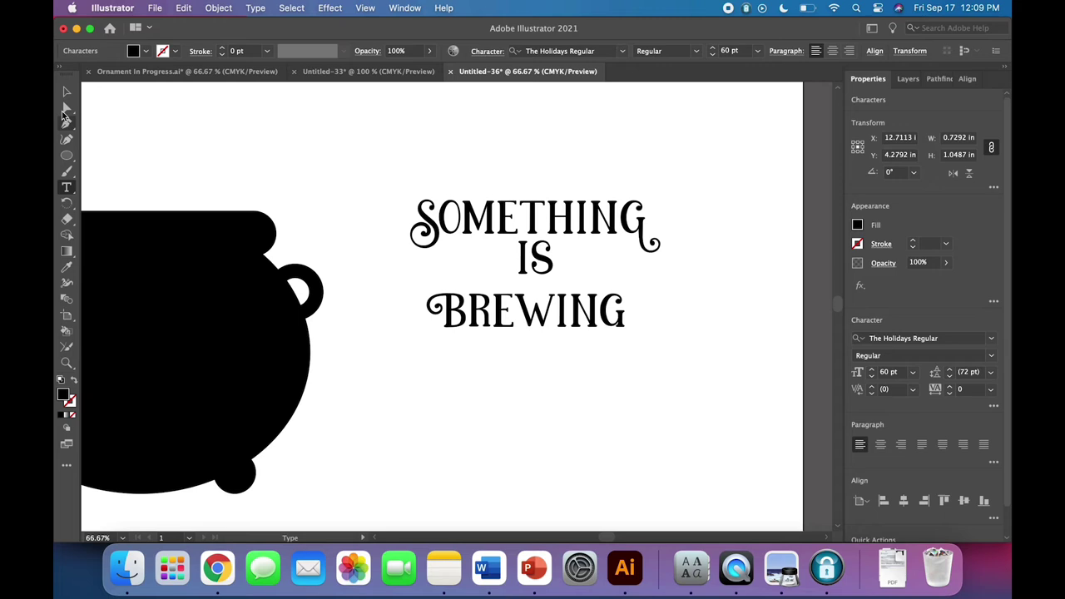
click(67, 91)
click(500, 375)
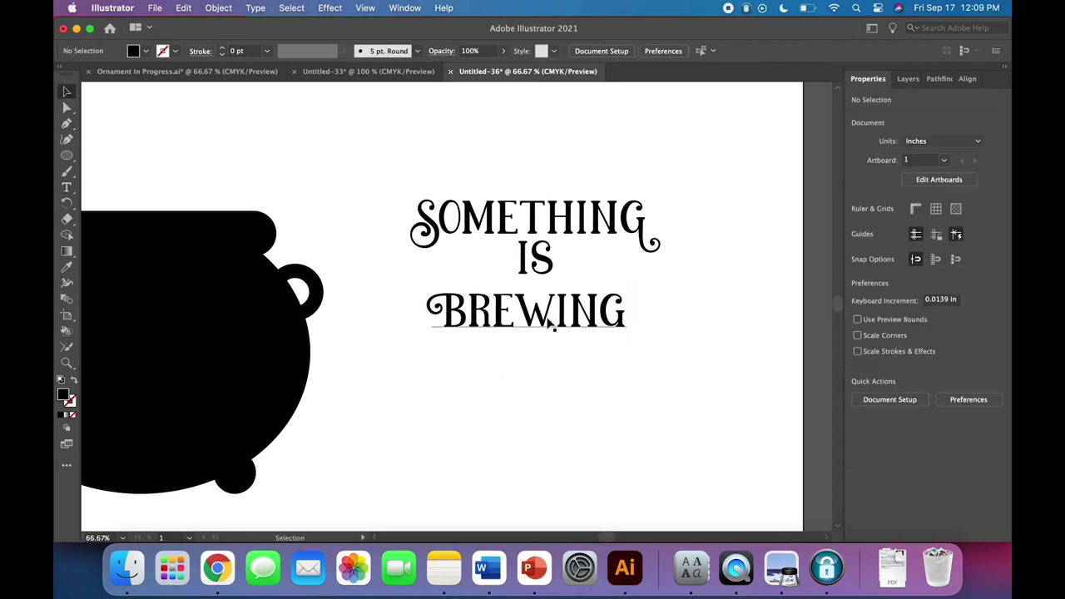
mouse_move(544, 325)
mouse_down()
mouse_move(549, 302)
mouse_move(556, 315)
mouse_move(547, 302)
mouse_move(558, 316)
mouse_up()
click(525, 388)
click(566, 374)
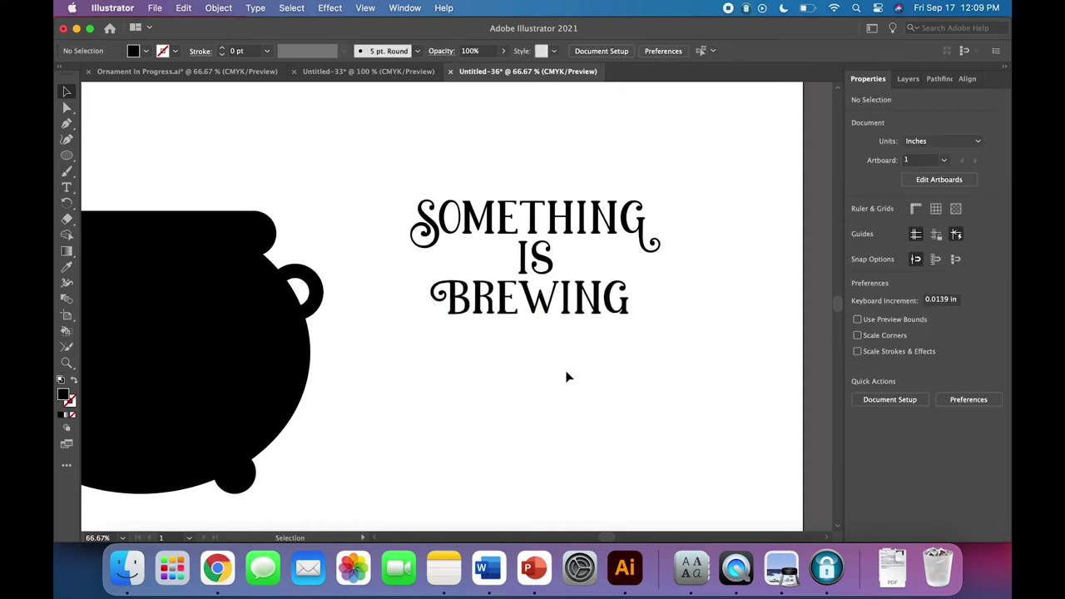
click(547, 230)
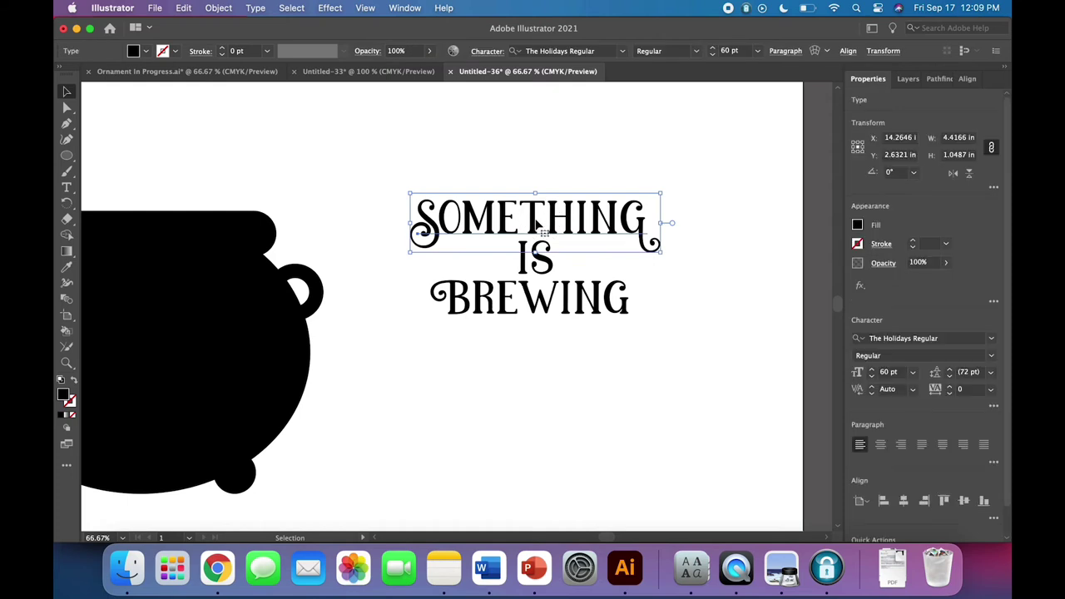
Step: Convert SOMETHING, IS and BREWING each to outlines with Create Outlines
right_click(537, 221)
click(567, 344)
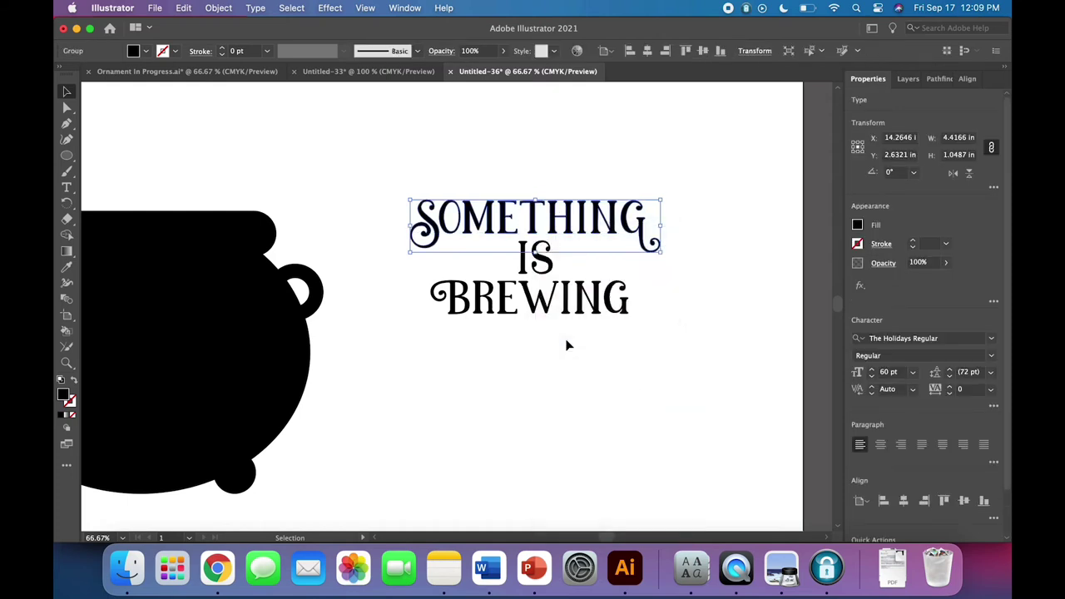
mouse_move(549, 266)
mouse_down()
mouse_move(559, 271)
mouse_move(549, 271)
mouse_up()
right_click(546, 269)
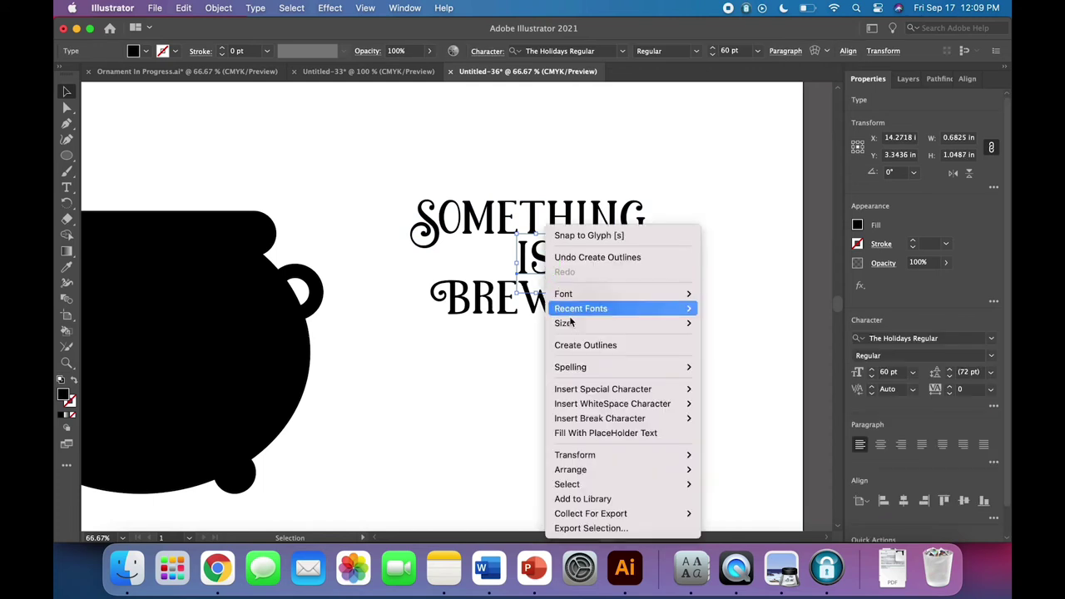
click(571, 344)
click(575, 350)
click(574, 303)
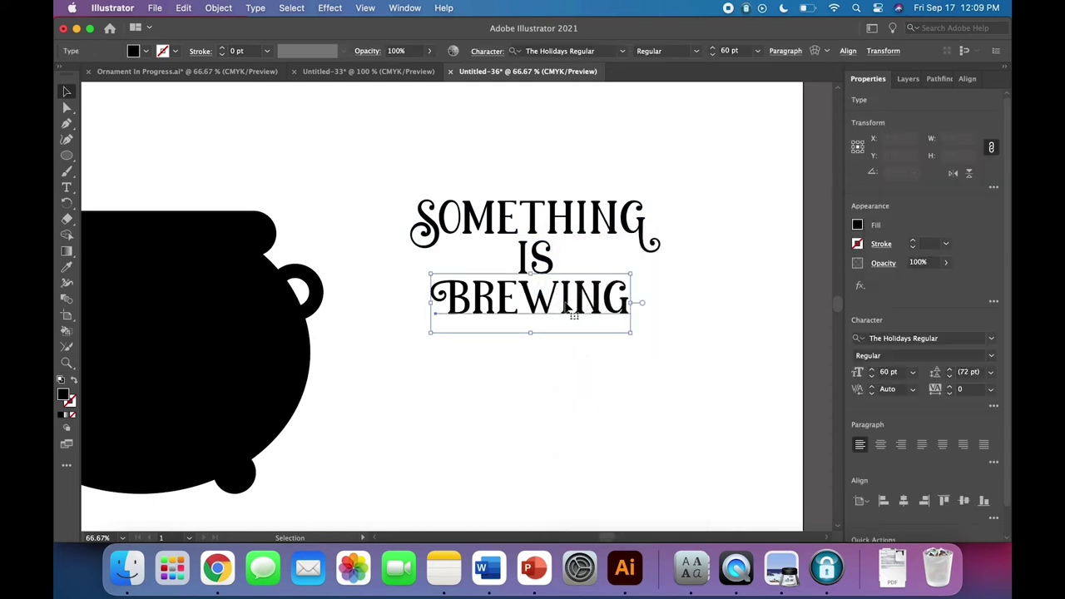
right_click(569, 307)
click(589, 345)
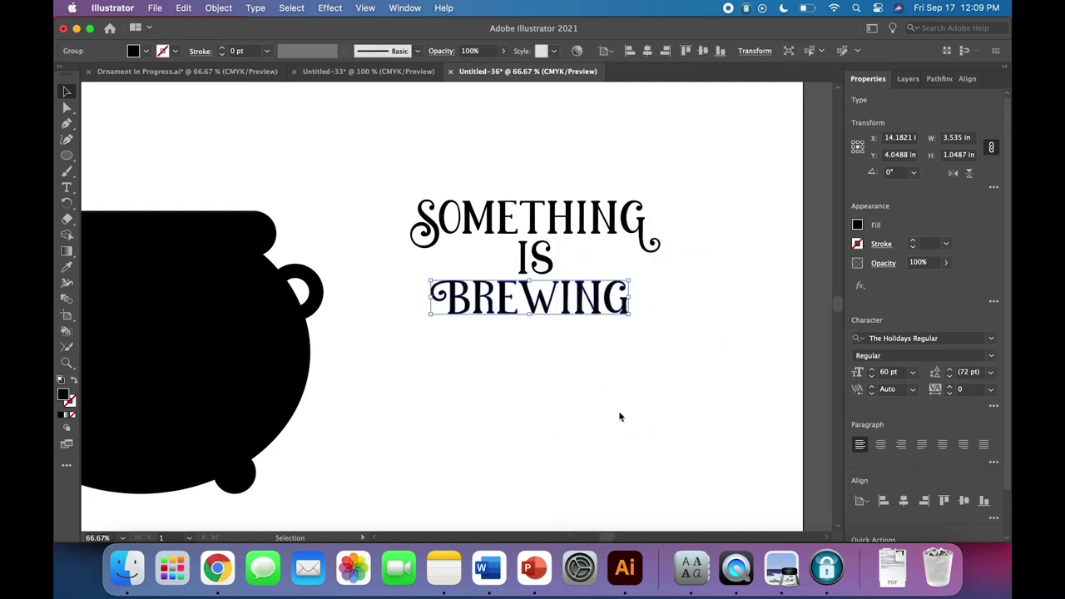
click(619, 416)
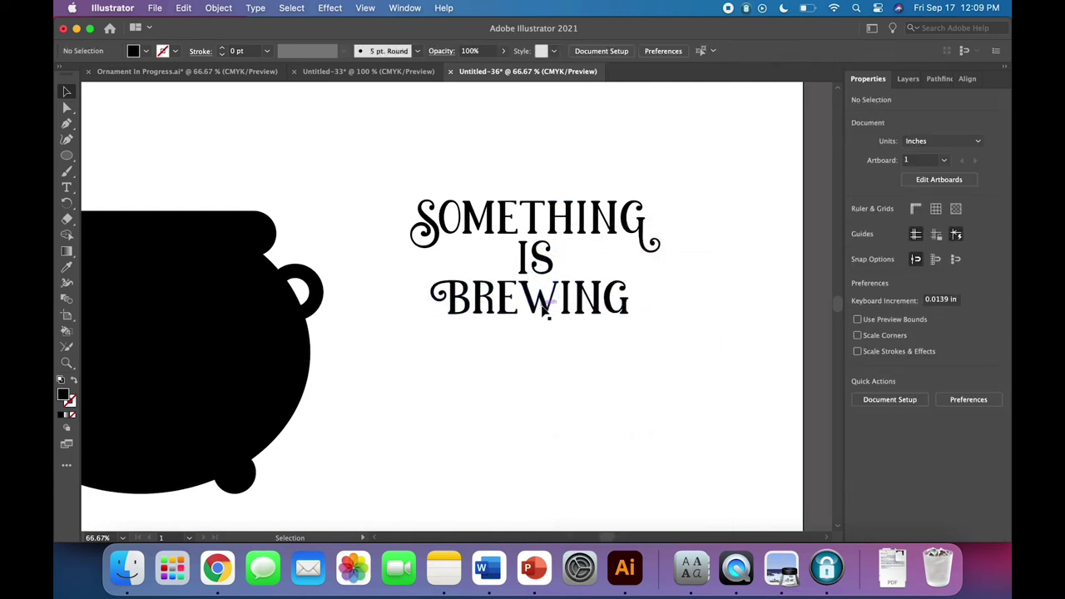
Step: Horizontally centre the three outlined words on each other
drag(563, 356, 499, 143)
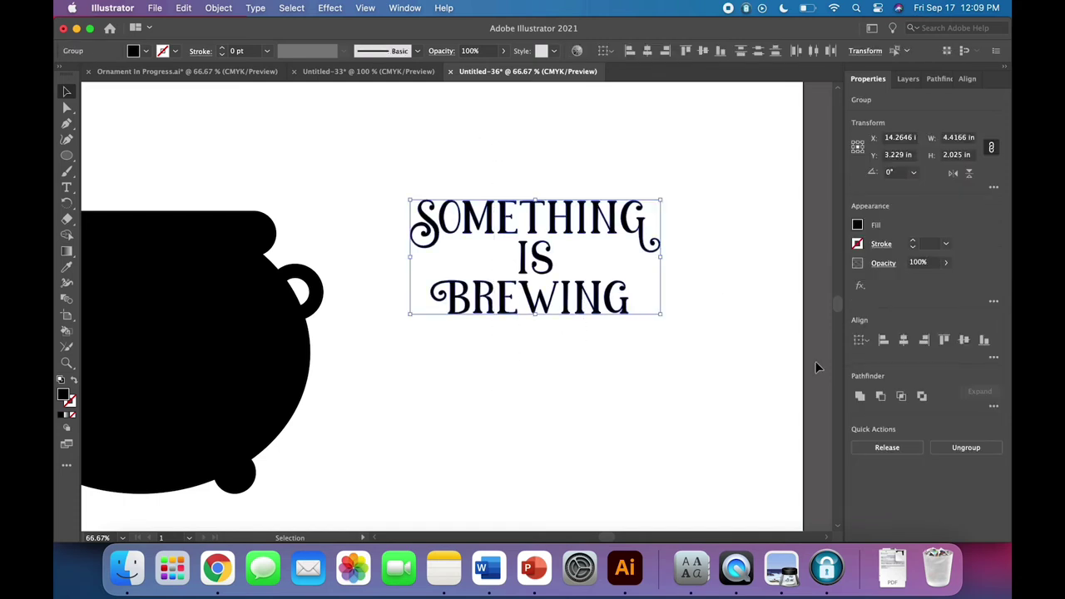
click(904, 340)
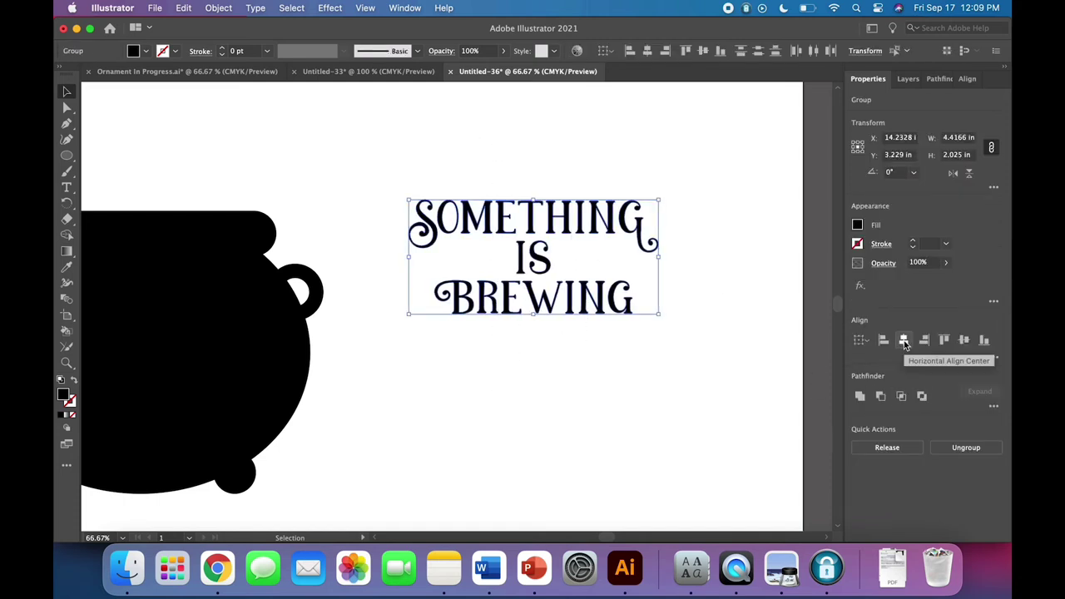
click(713, 367)
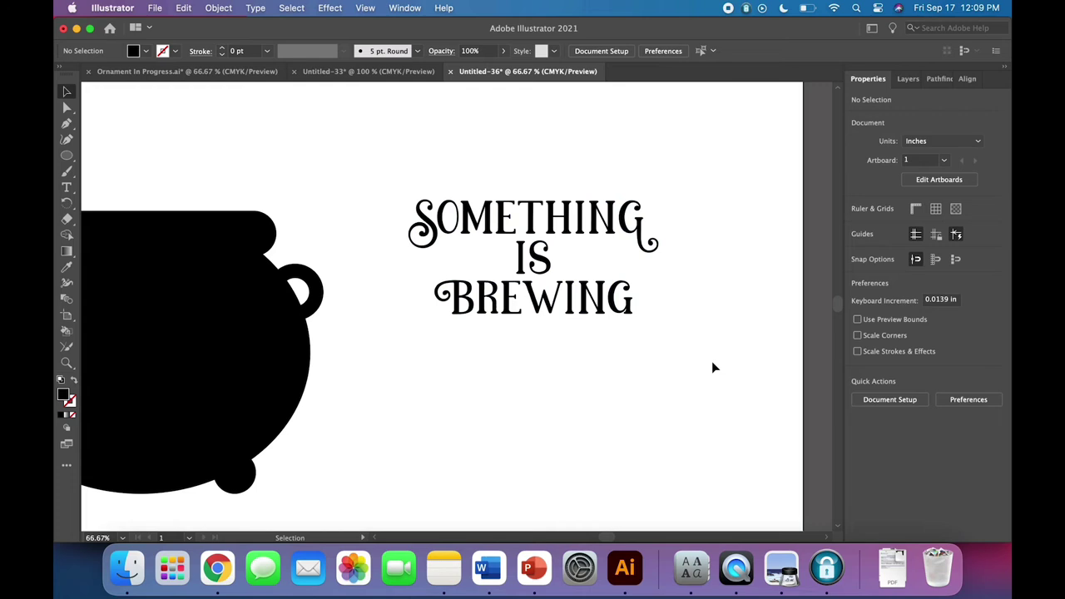
Step: Unite the lettering into one shape and drag it lower beside the cauldron
scroll(645, 344, left, 3)
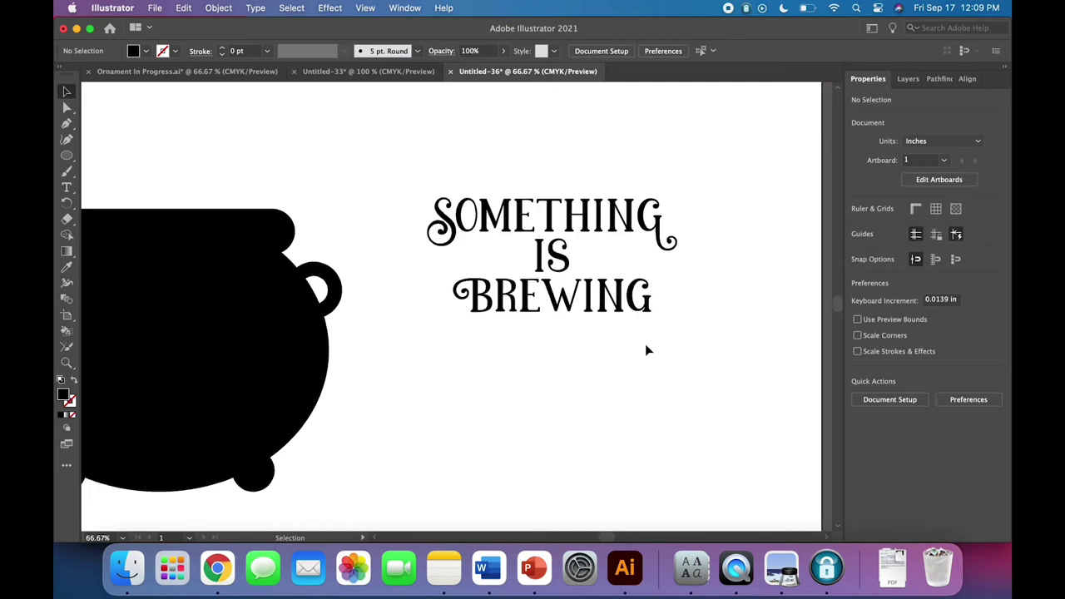
drag(665, 376, 557, 200)
click(863, 397)
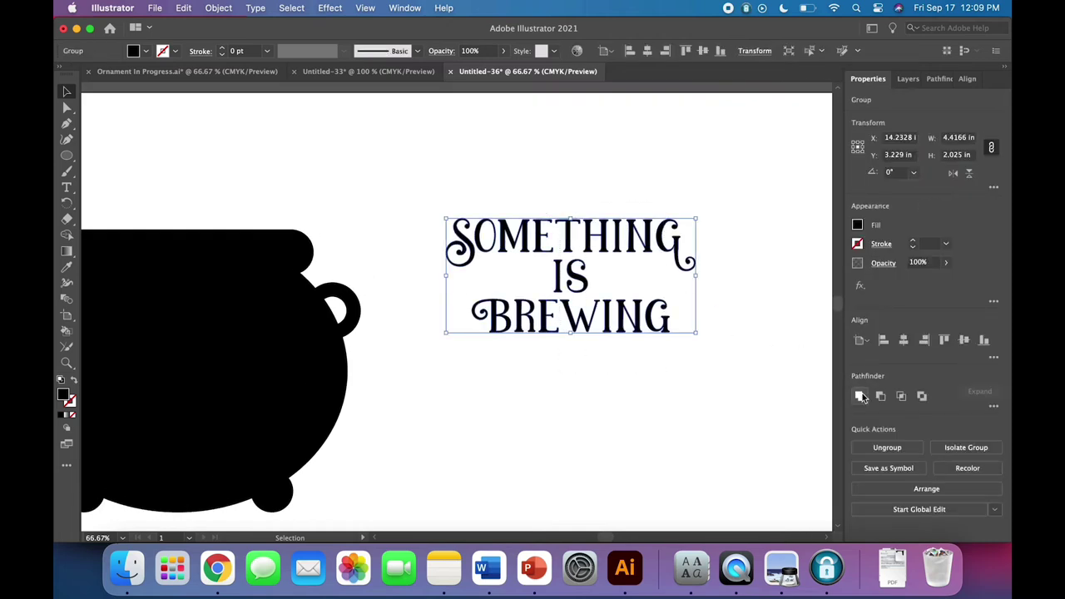
click(655, 375)
click(624, 331)
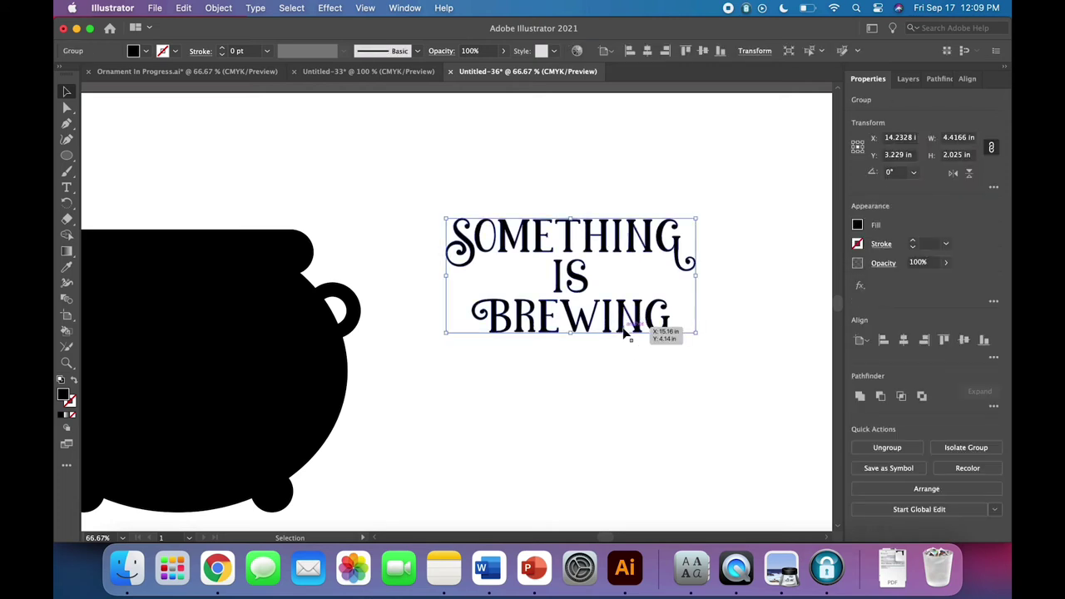
scroll(626, 393, left, 3)
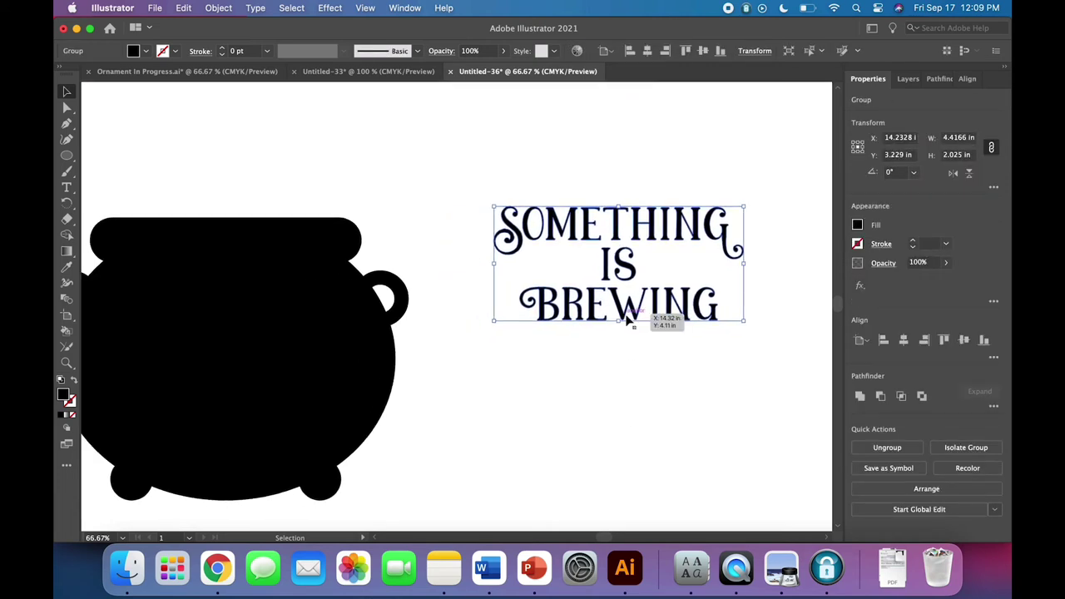
scroll(638, 357, left, 3)
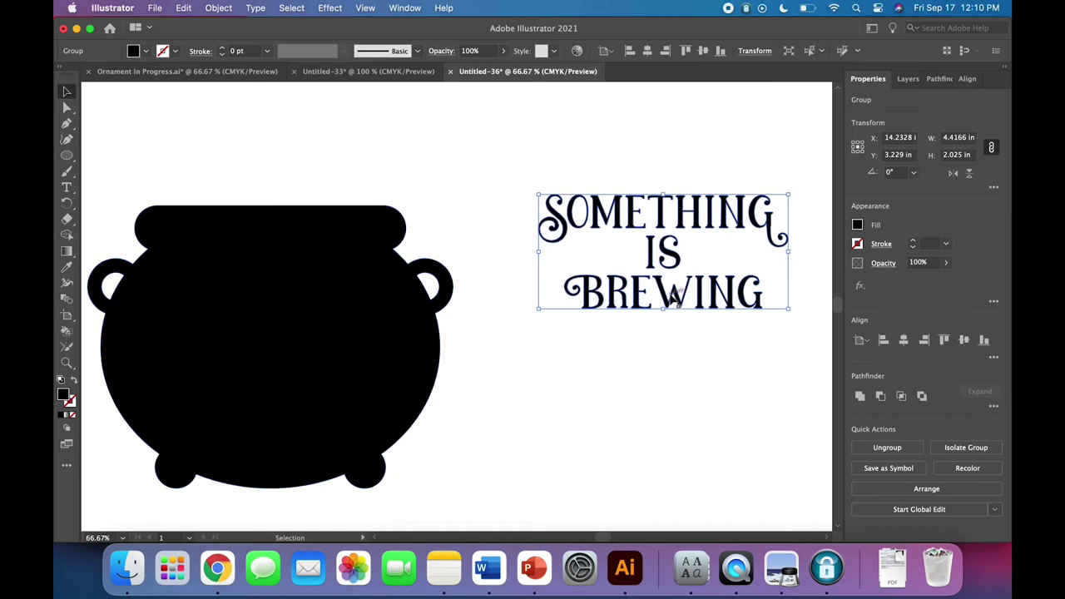
mouse_move(703, 305)
mouse_down()
mouse_move(302, 391)
mouse_move(695, 376)
mouse_up()
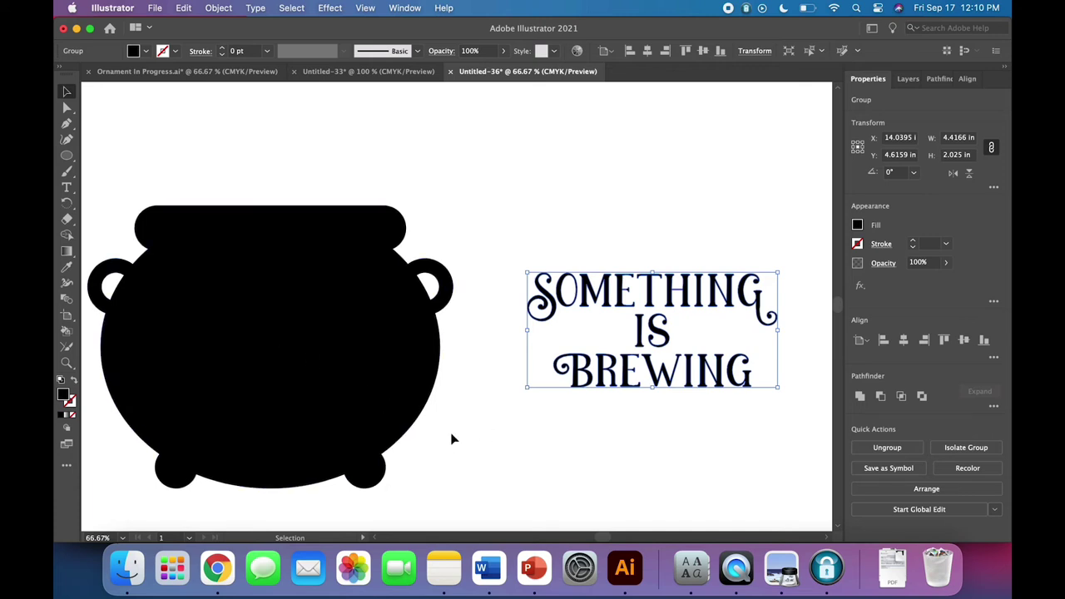
Step: Fill the lettering pale cream #F4F1D9 via the Color Picker, then select it with the cauldron
click(146, 51)
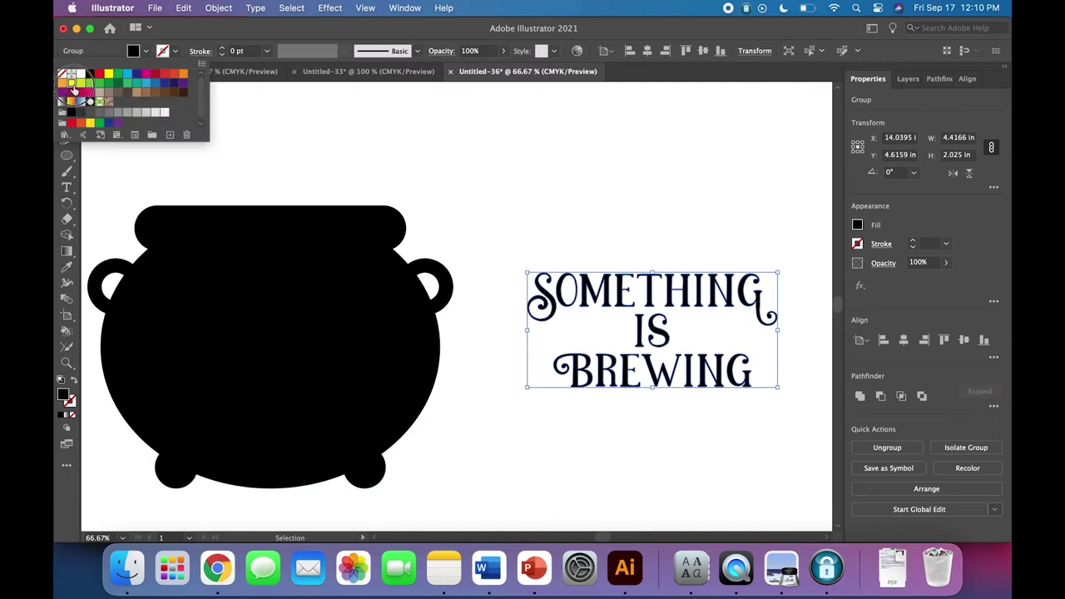
click(73, 83)
click(65, 398)
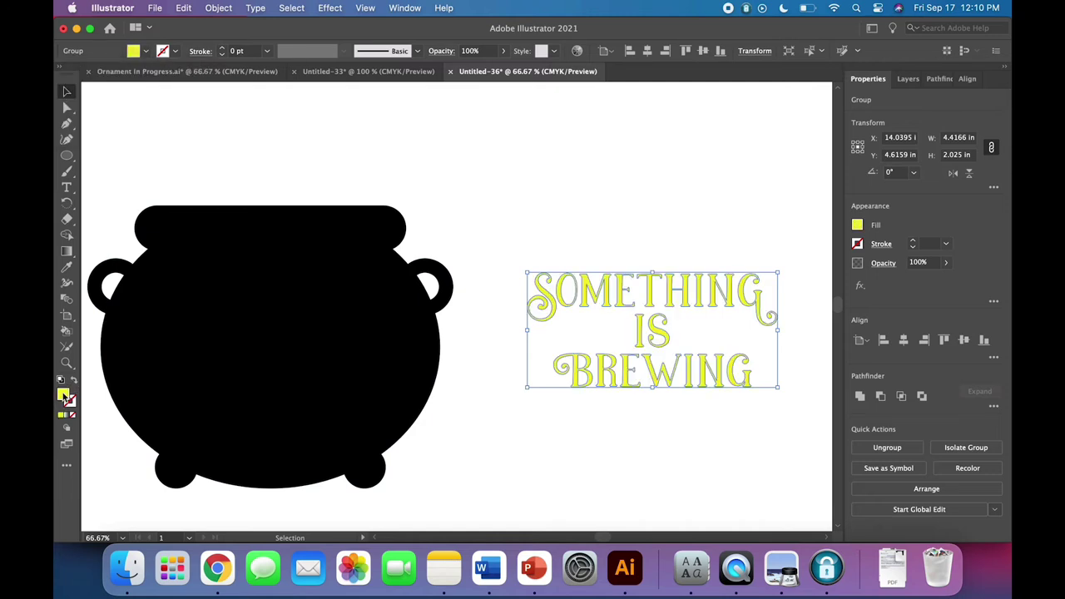
double_click(67, 399)
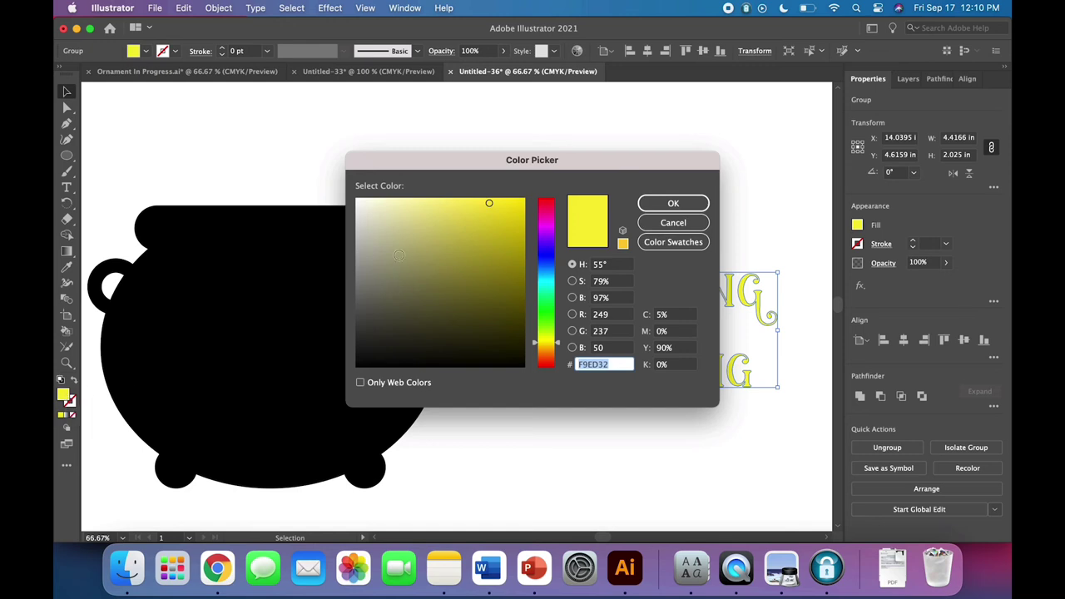
mouse_move(487, 205)
mouse_down()
mouse_move(405, 209)
mouse_move(383, 228)
mouse_move(374, 205)
mouse_up()
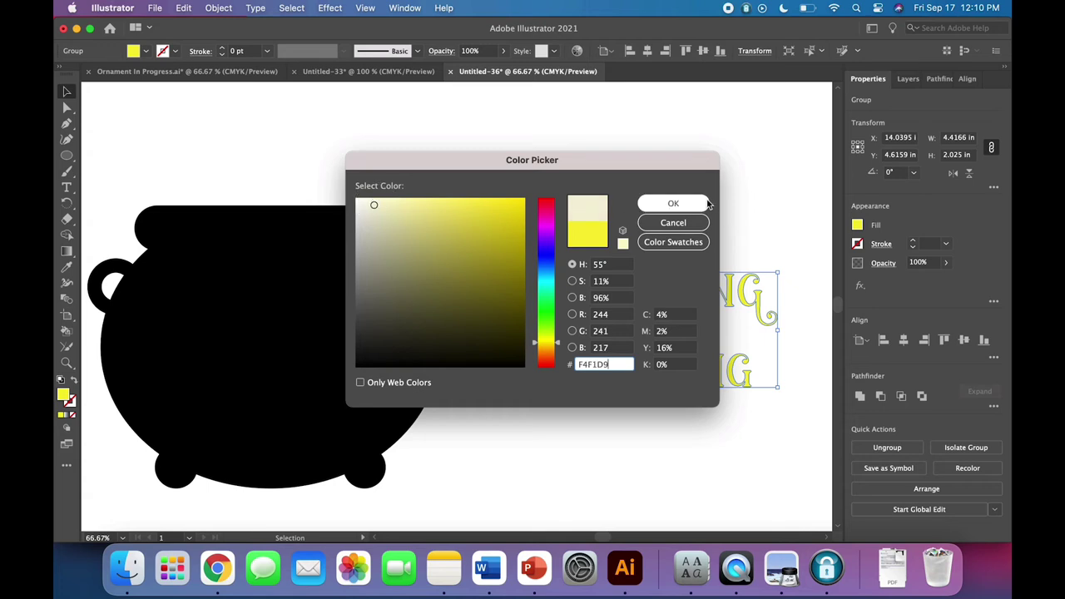
click(673, 203)
click(701, 487)
drag(719, 460, 344, 305)
Step: Centre the lettering horizontally and vertically on the cauldron, then zoom out to view the artboard
click(904, 339)
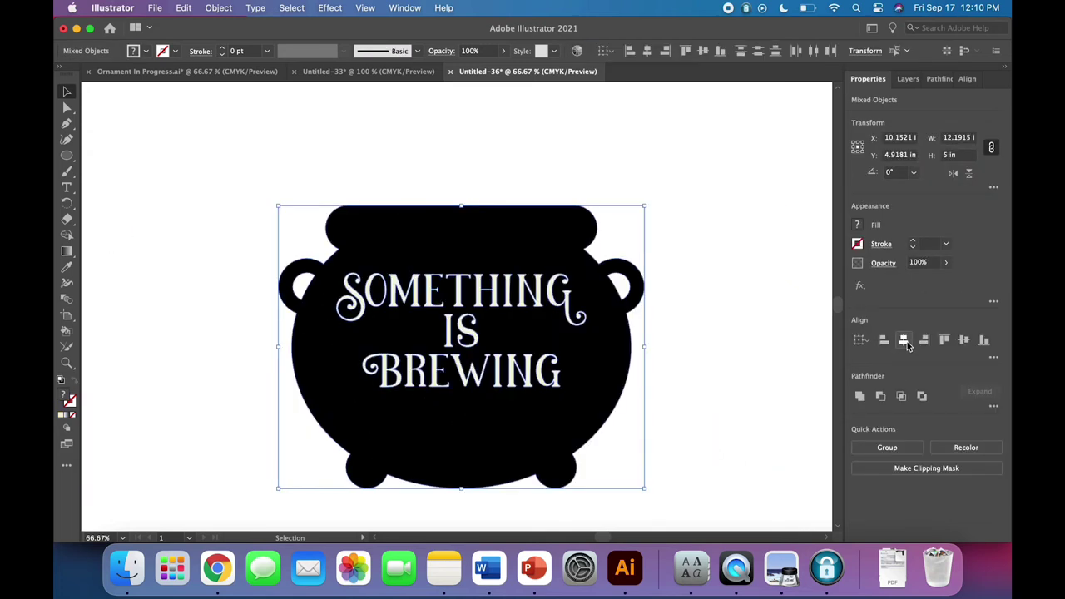
click(963, 339)
click(779, 389)
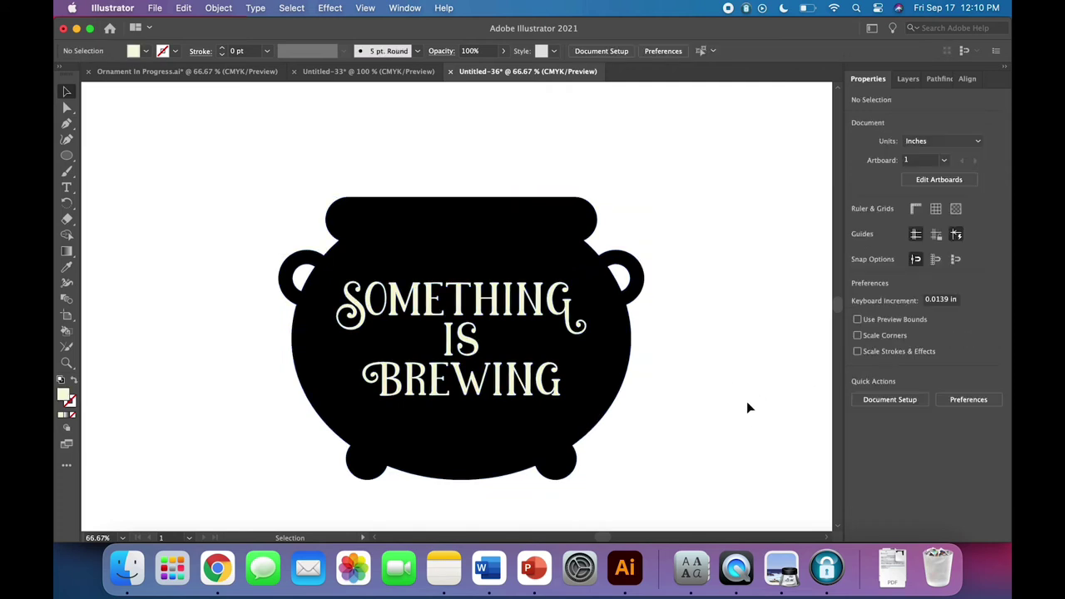
click(697, 460)
drag(694, 458, 582, 274)
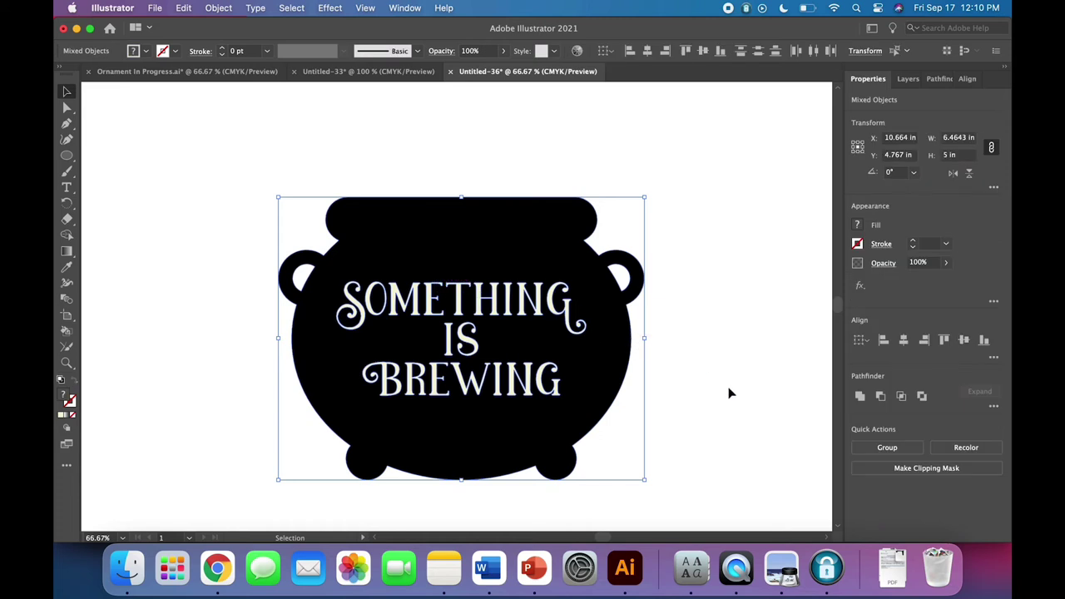
click(758, 406)
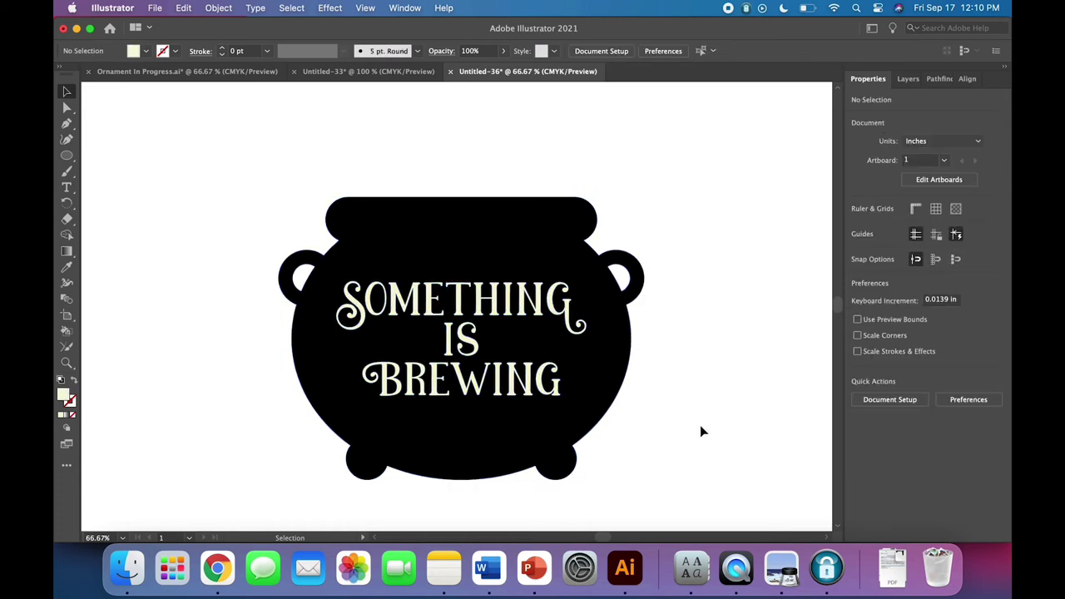
scroll(698, 432, right, 1)
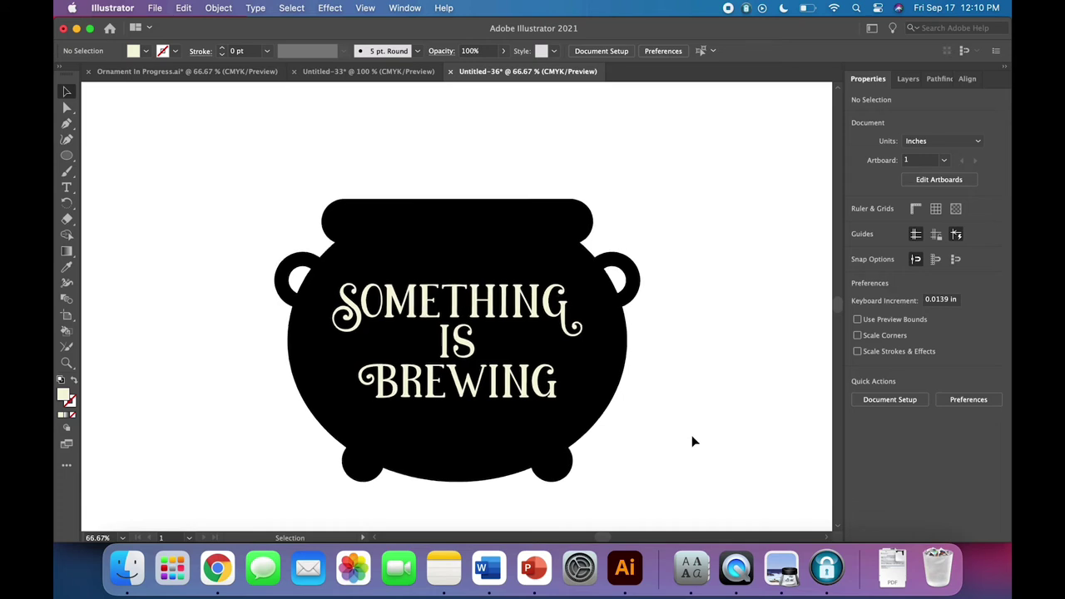
key(super+minus)
scroll(694, 441, left, 5)
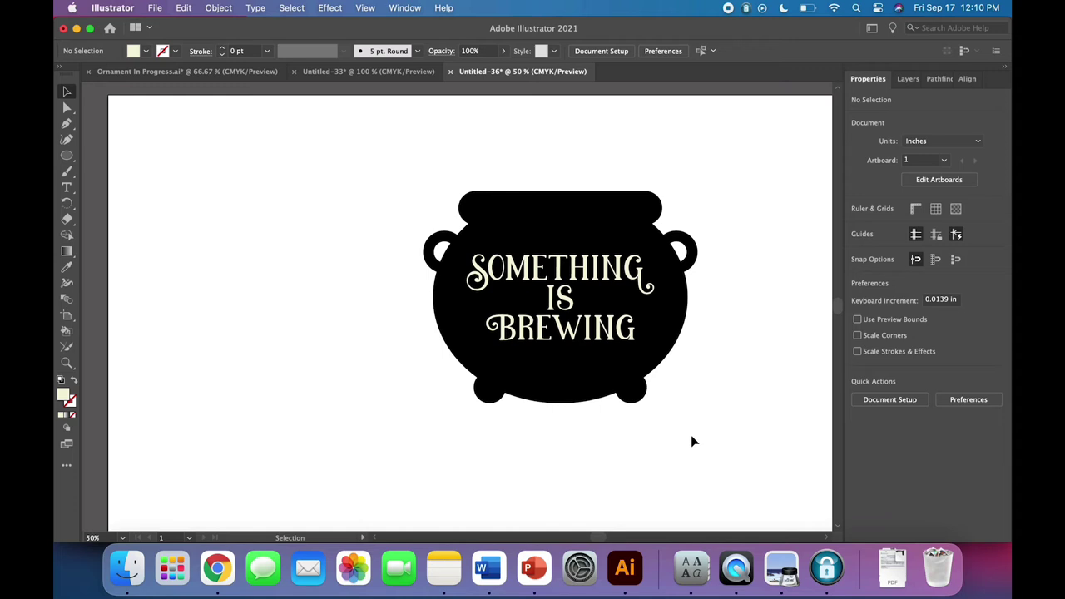
Step: Swap the cauldron's fill and stroke so it shows only a thin black outline
click(629, 385)
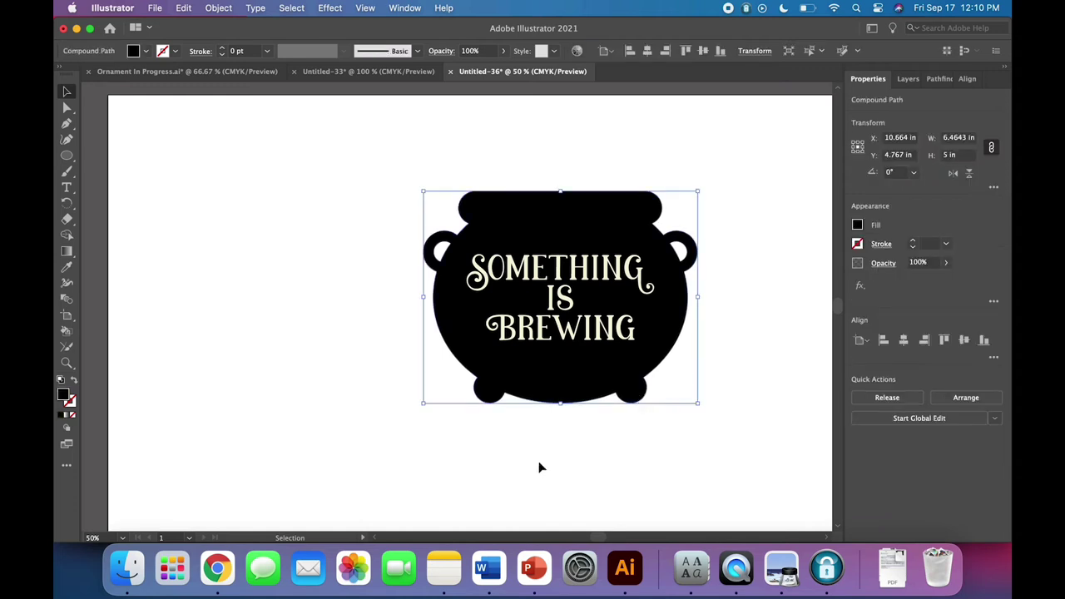
click(74, 381)
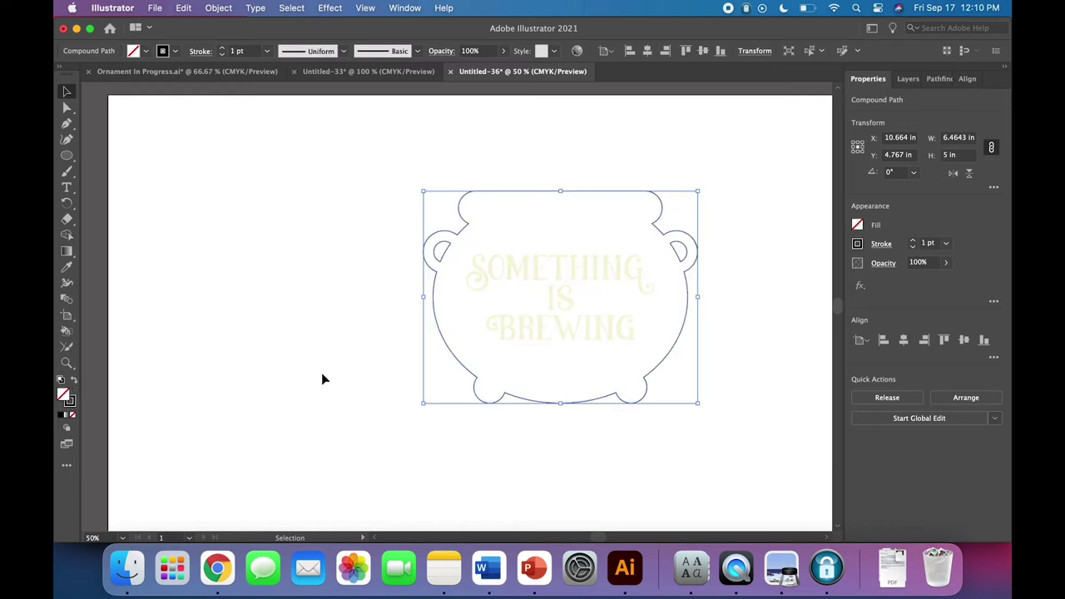
click(452, 350)
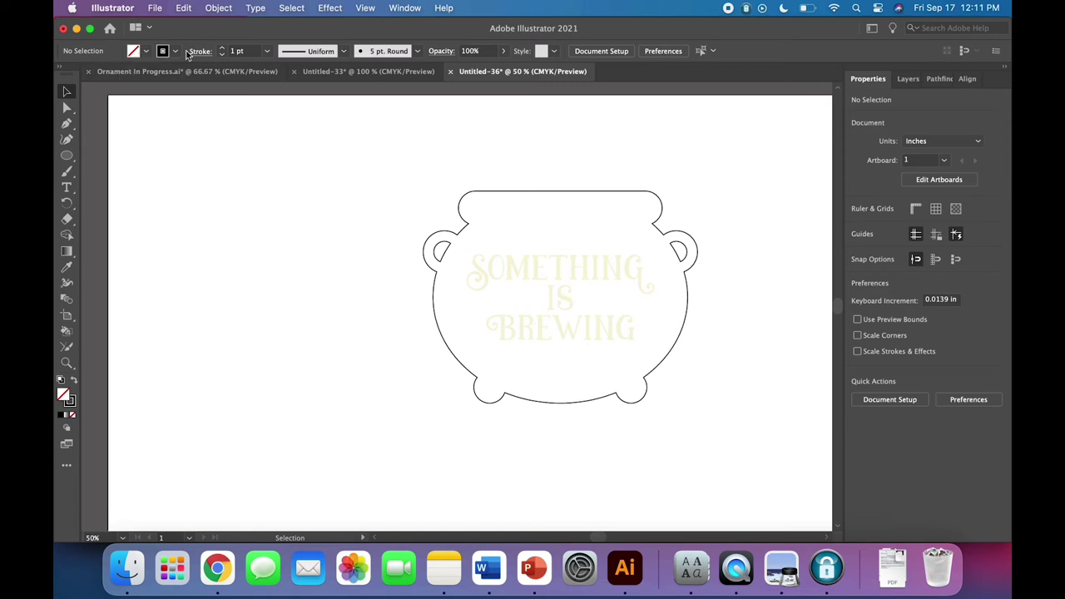
Step: Move the SOMETHING IS BREWING lettering out of the cauldron to the upper left
click(573, 340)
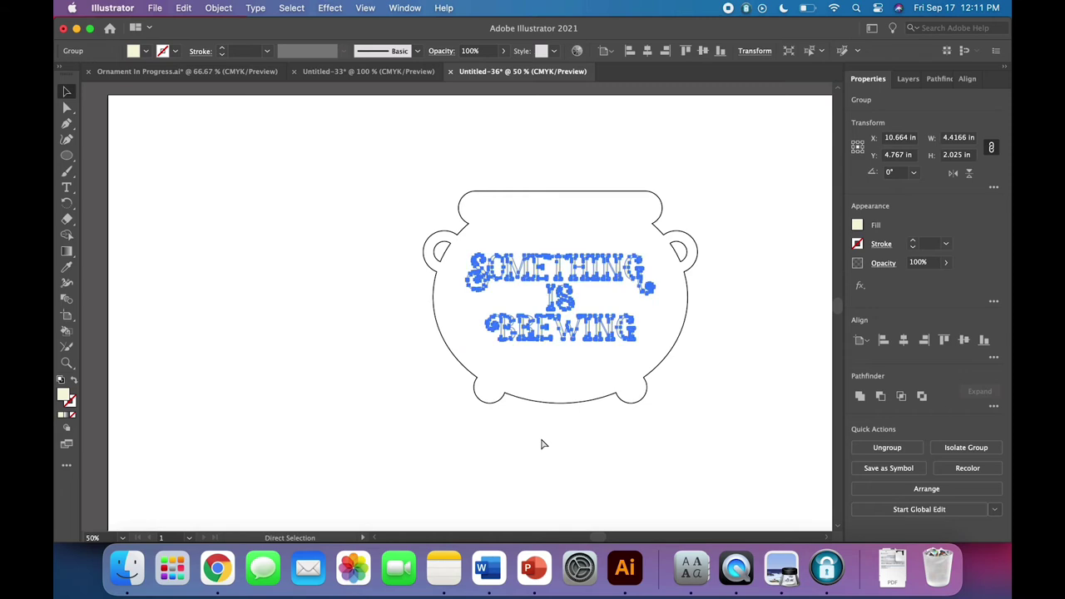
mouse_move(541, 331)
mouse_down()
mouse_move(437, 341)
mouse_move(253, 239)
mouse_up()
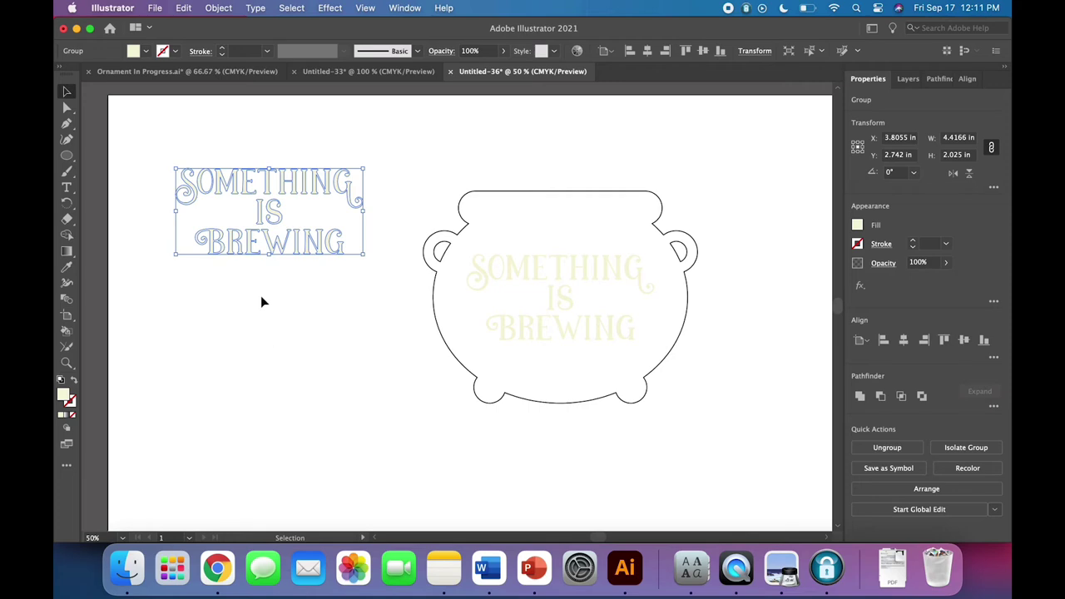
key(super+equal)
key(super+equal)
key(super+equal)
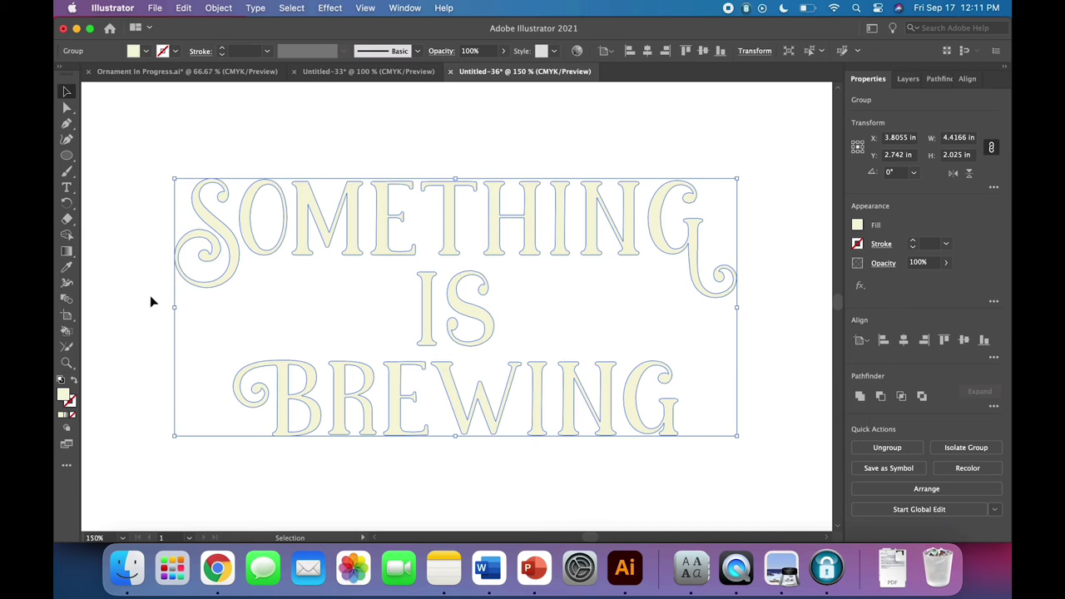
Step: Add a 0.01 in offset path around the letters
click(218, 7)
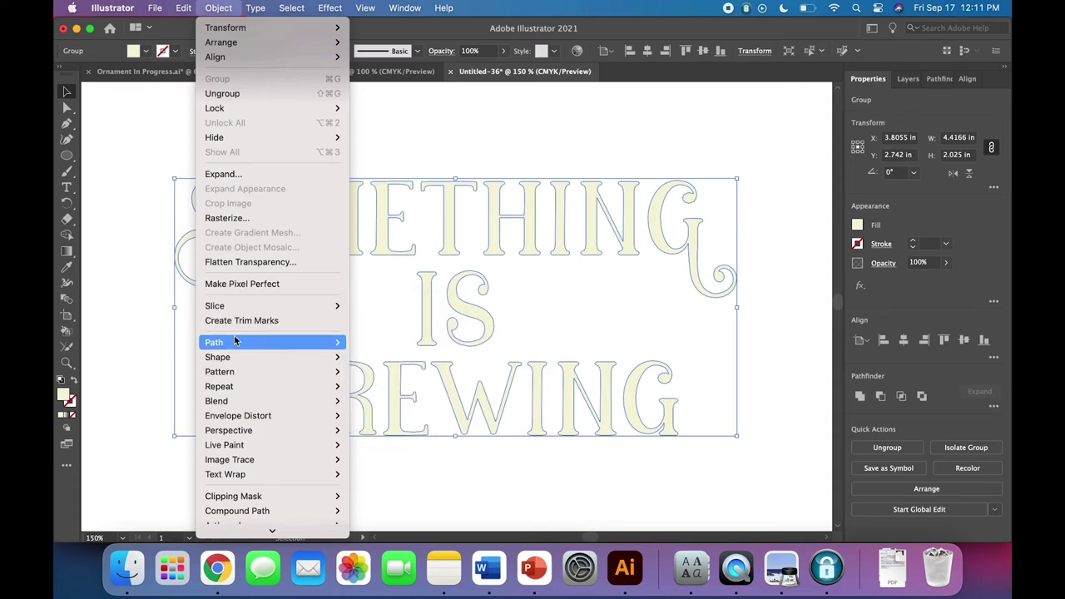
mouse_move(236, 342)
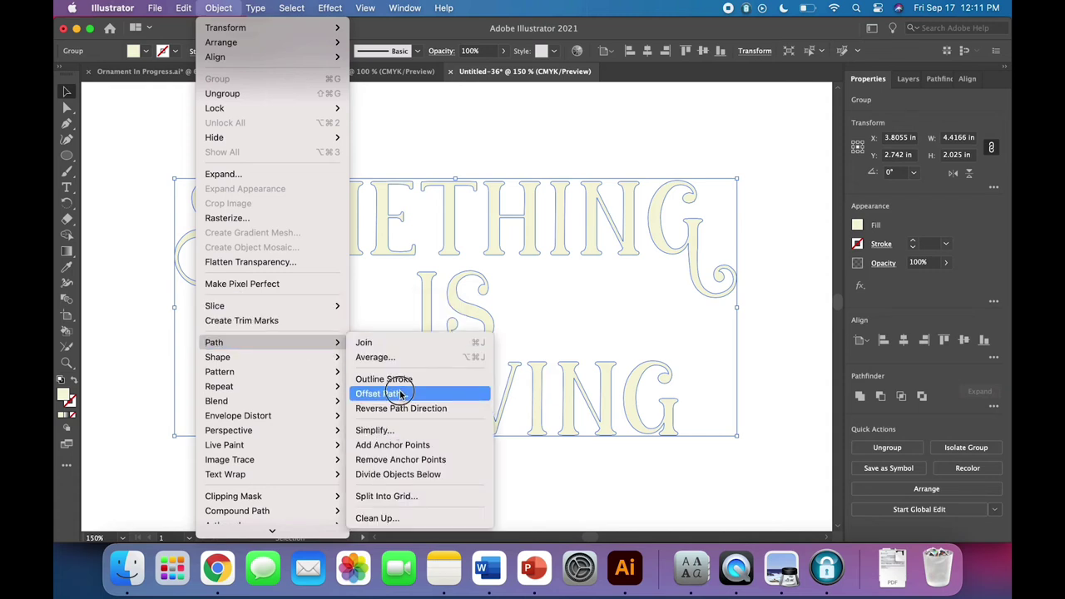
click(401, 394)
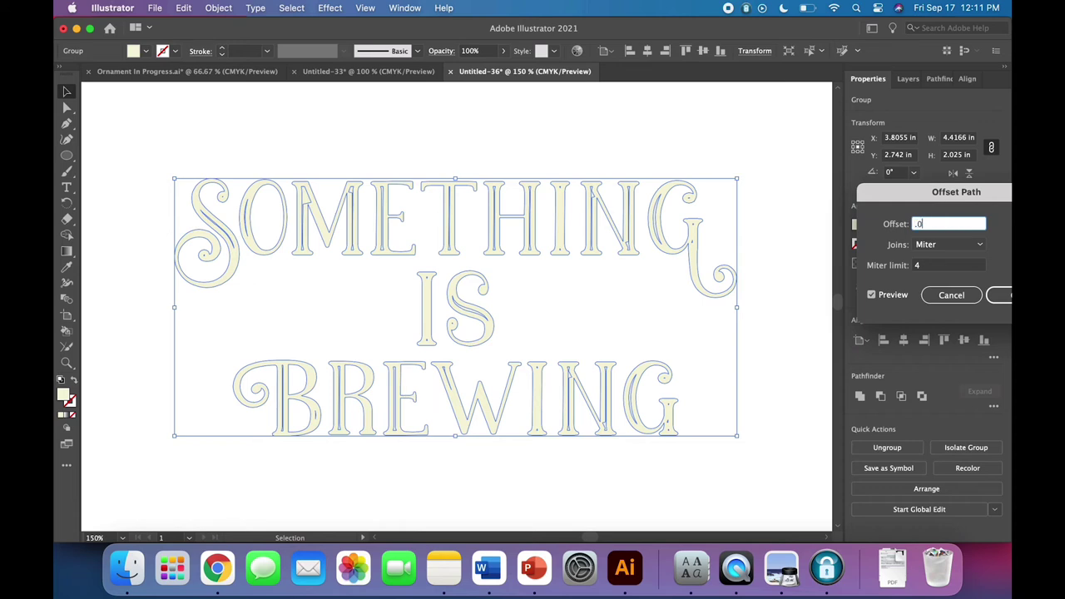
text(2)
key(Tab)
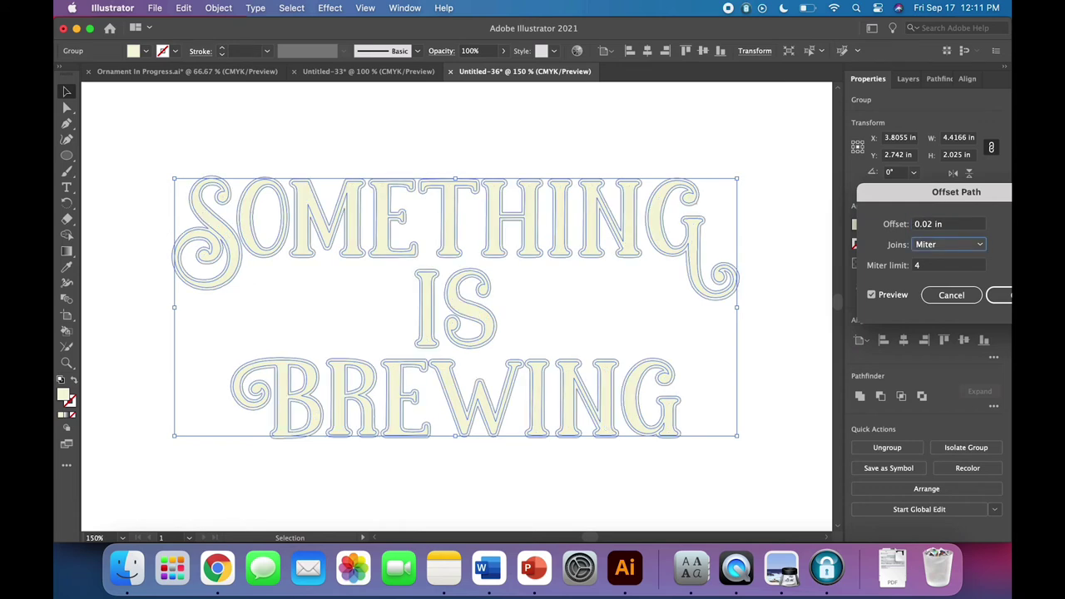
click(932, 229)
text(.01)
key(Tab)
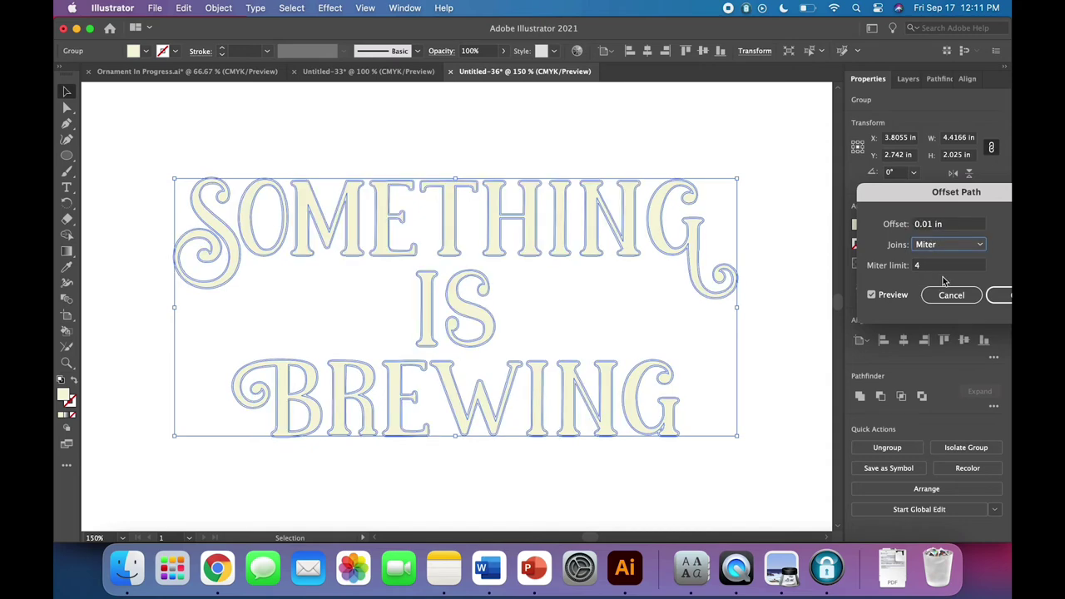
click(1007, 295)
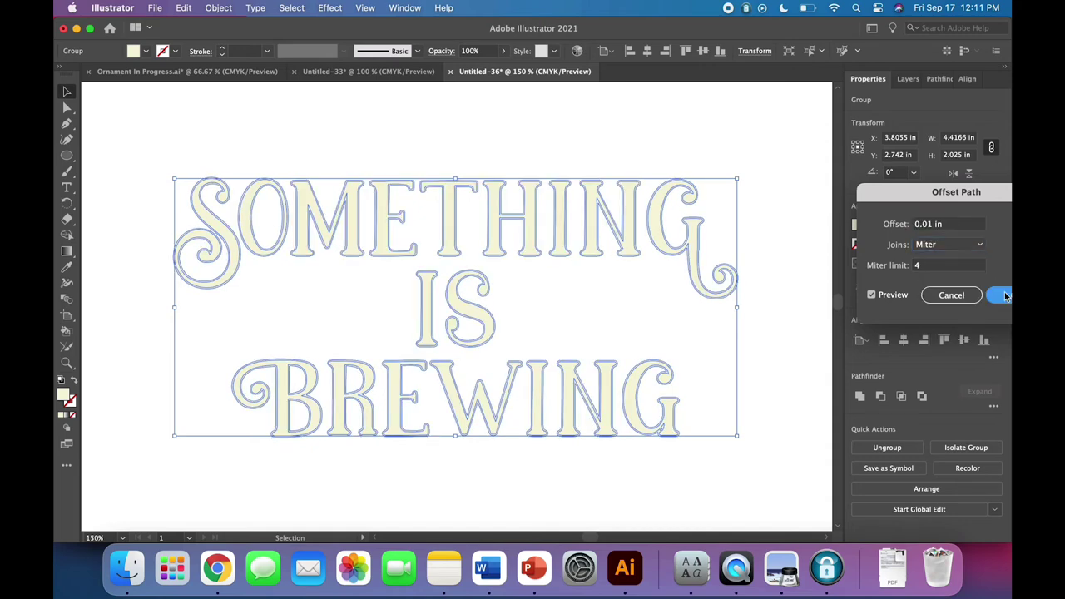
Step: Unite the overlapping letter outlines into single shapes with Pathfinder
click(747, 466)
mouse_move(752, 472)
mouse_down()
mouse_move(630, 388)
mouse_move(161, 148)
mouse_up()
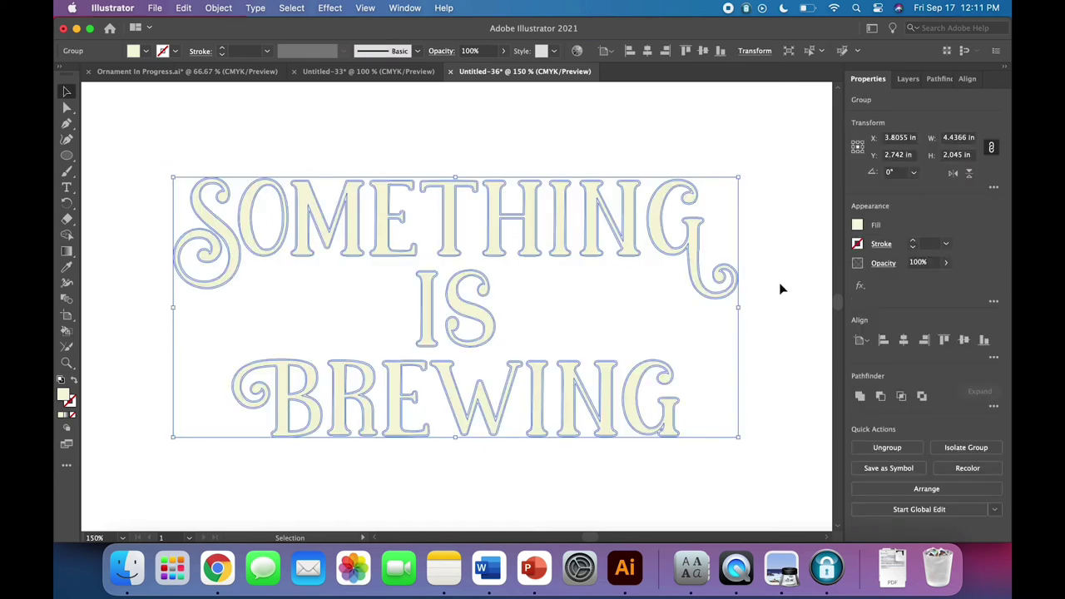
click(861, 396)
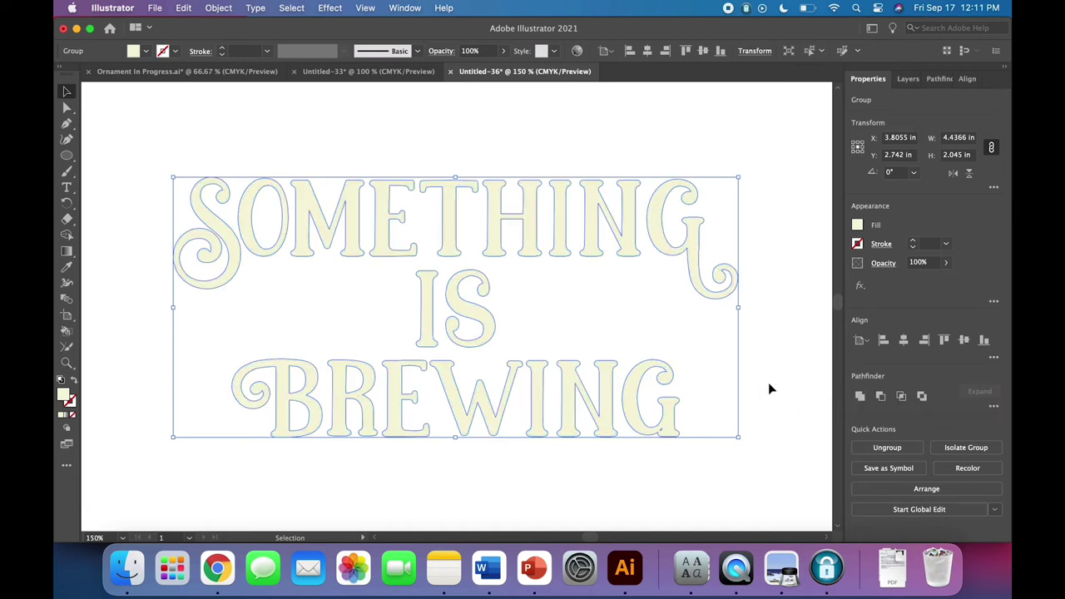
Step: Swap the lettering's fill and stroke, making the stroke dark navy with no fill
click(74, 381)
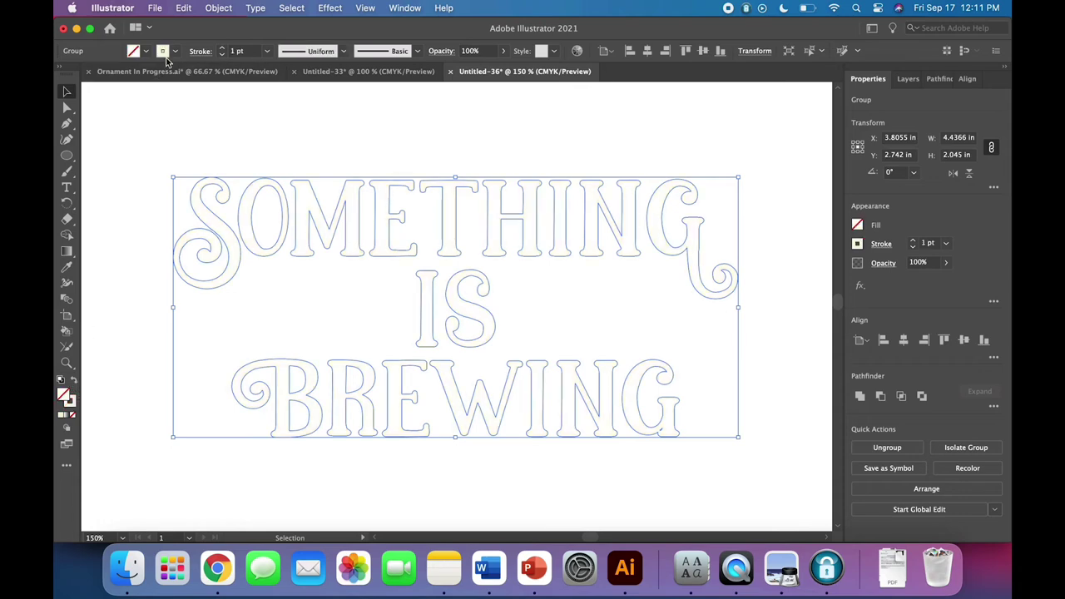
click(173, 51)
click(90, 74)
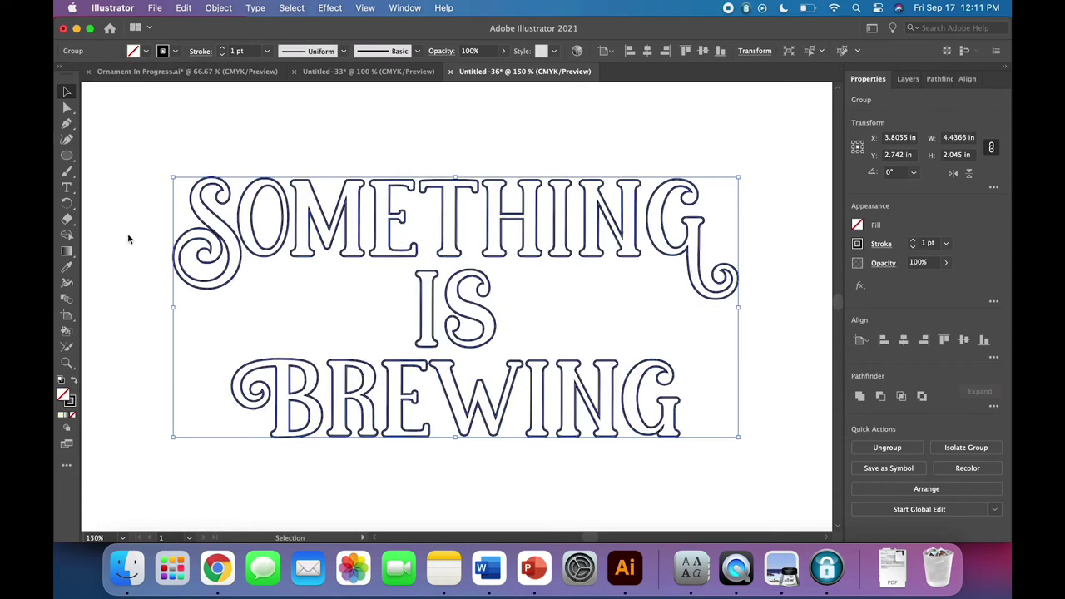
Step: Zoom out and select the cream lettering inside the cauldron
click(133, 264)
key(super+minus)
key(super+minus)
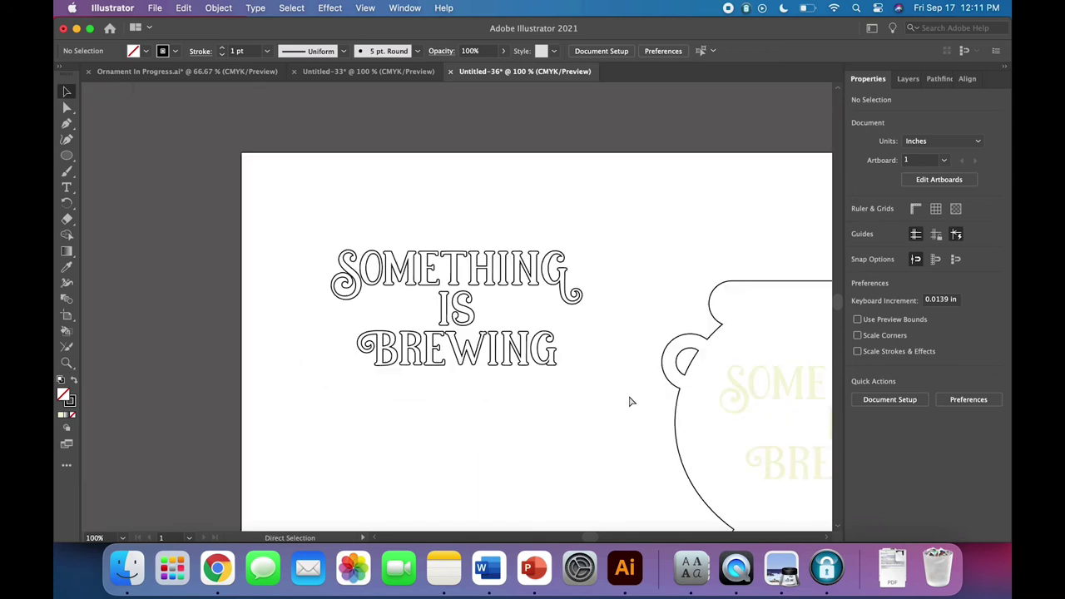
scroll(627, 394, right, 5)
scroll(628, 394, down, 2)
click(618, 397)
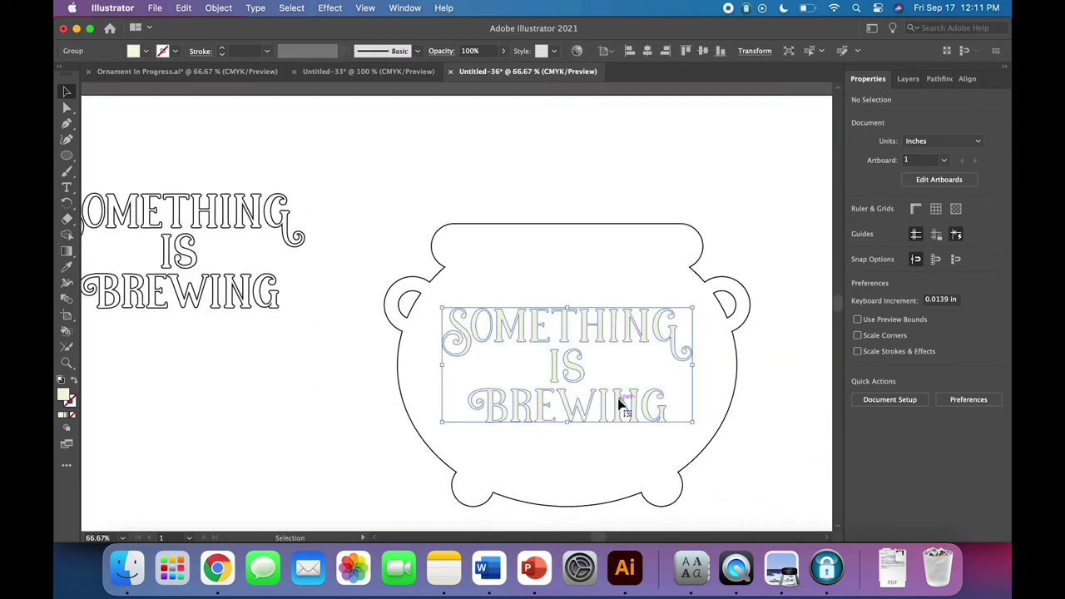
click(146, 52)
click(146, 52)
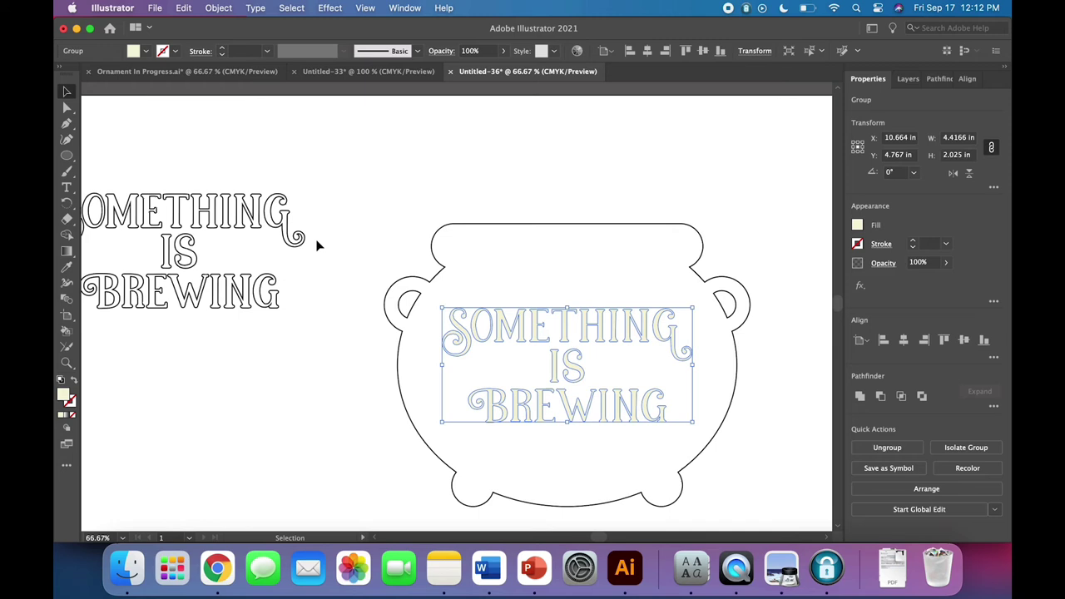
scroll(353, 323, left, 1)
scroll(353, 324, left, 2)
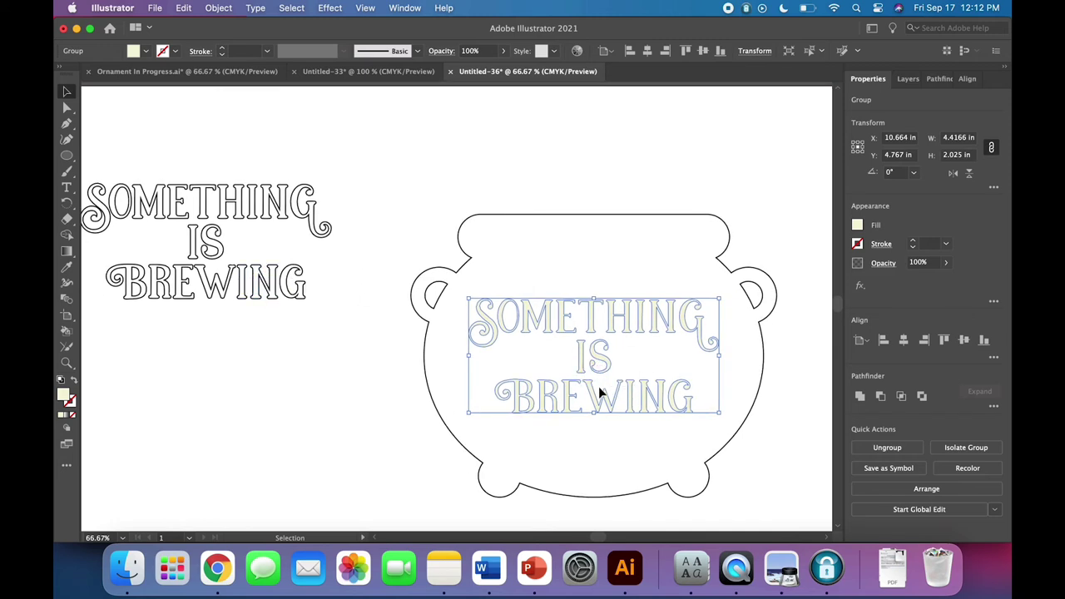
Step: Apply a -0.02 in Offset Path to the cauldron lettering, then zoom in
click(218, 7)
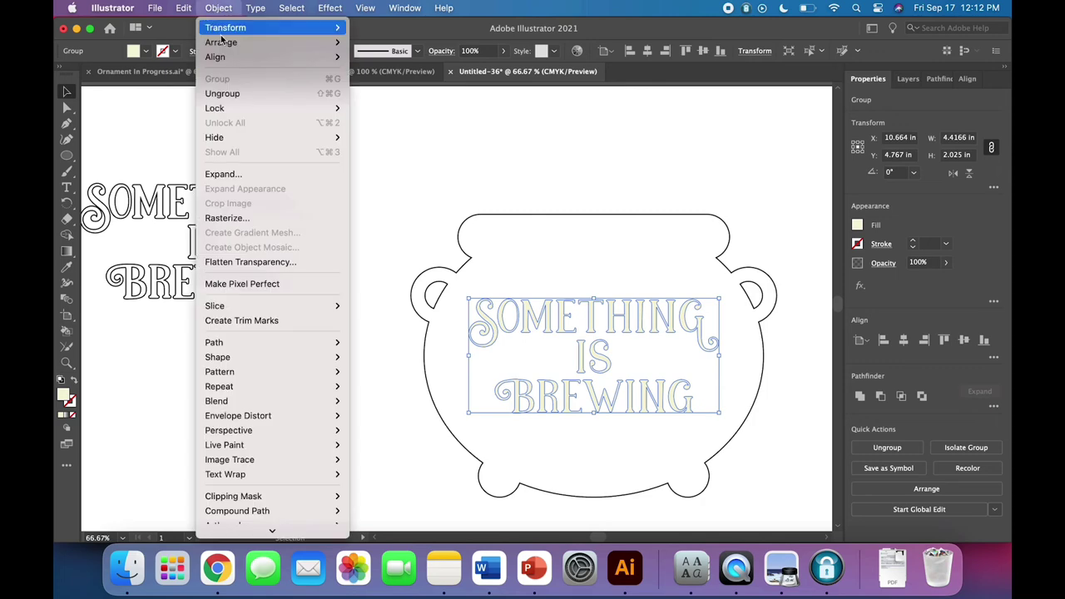
mouse_move(305, 343)
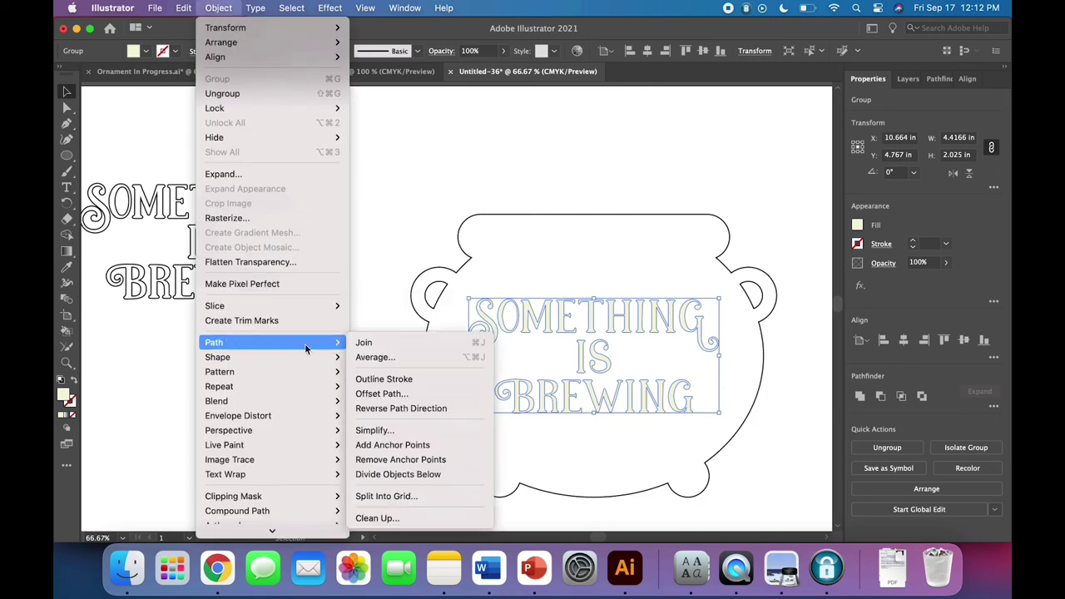
click(371, 394)
text(-.0)
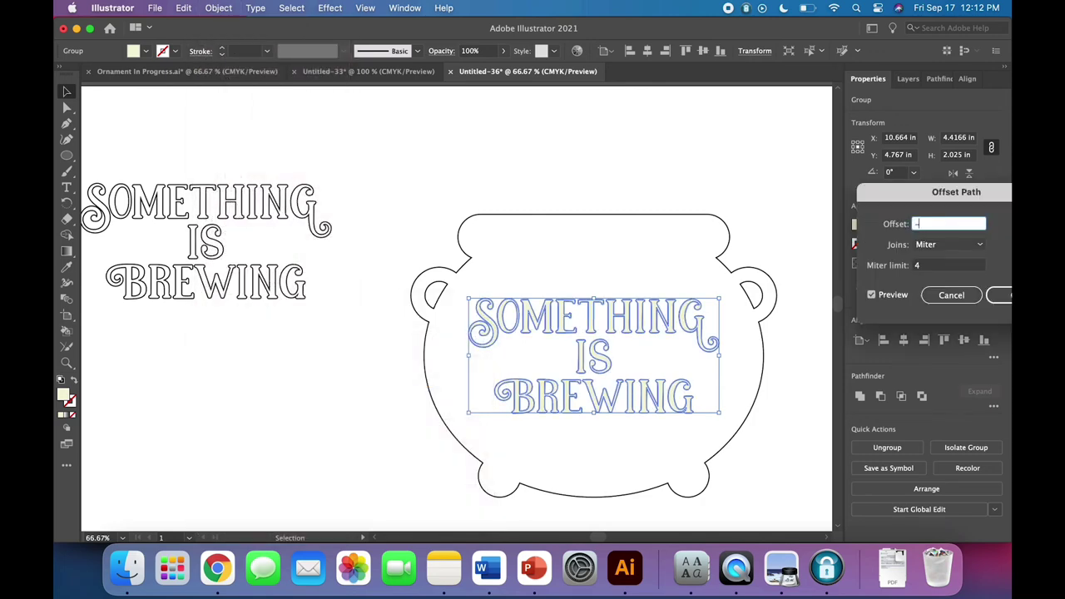
text(2)
key(Tab)
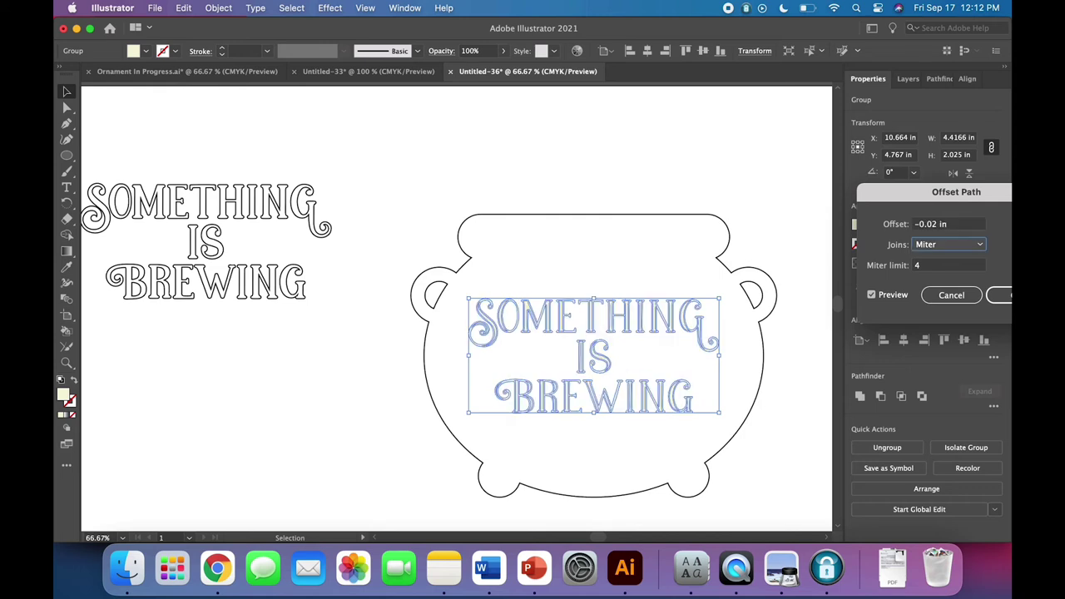
click(1002, 295)
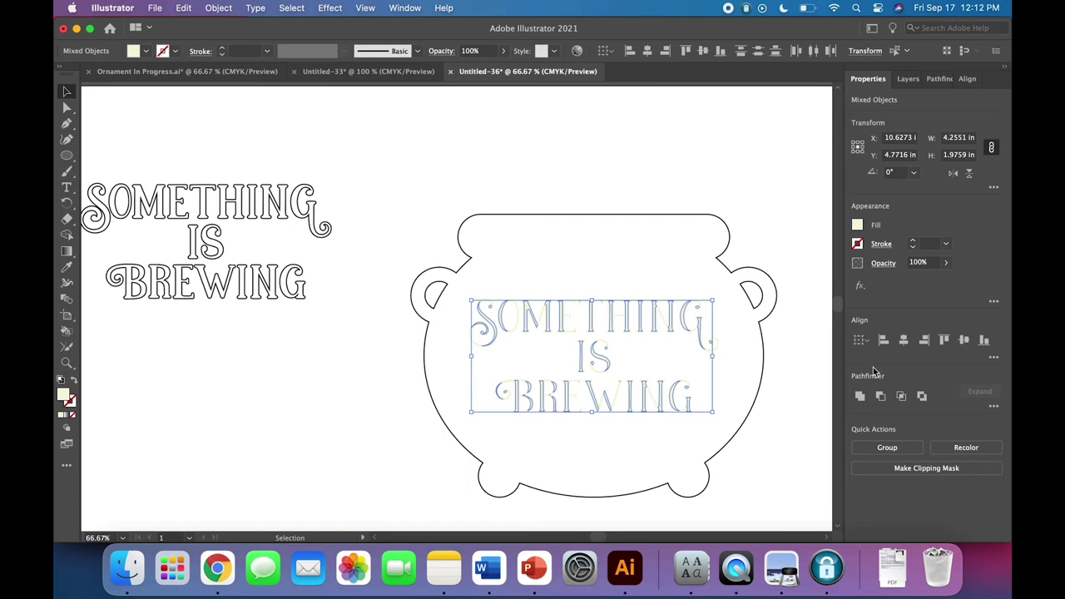
key(super+equal)
key(super+equal)
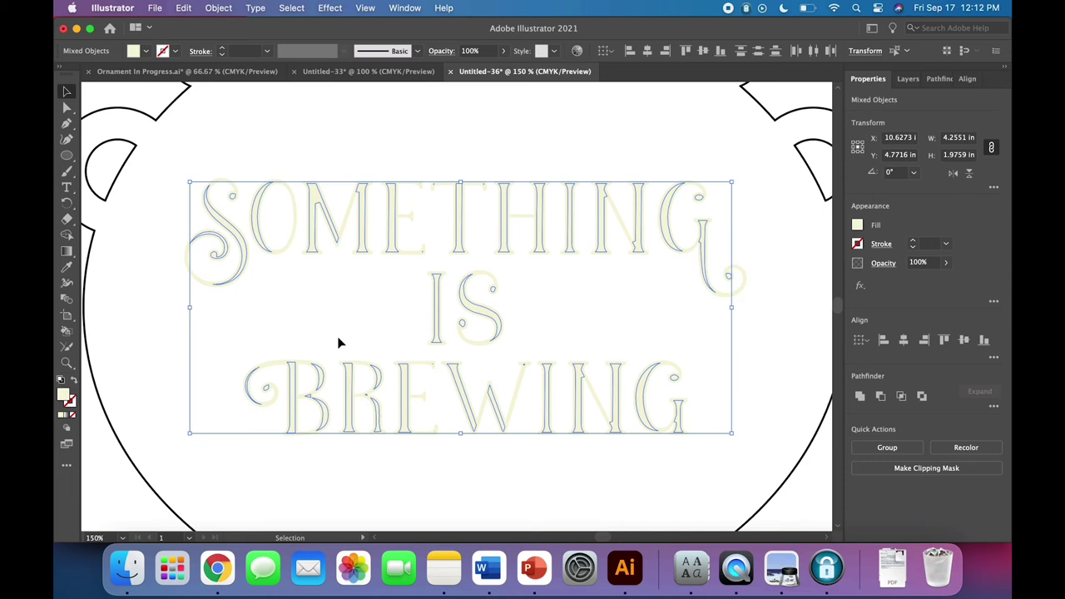
scroll(338, 343, left, 5)
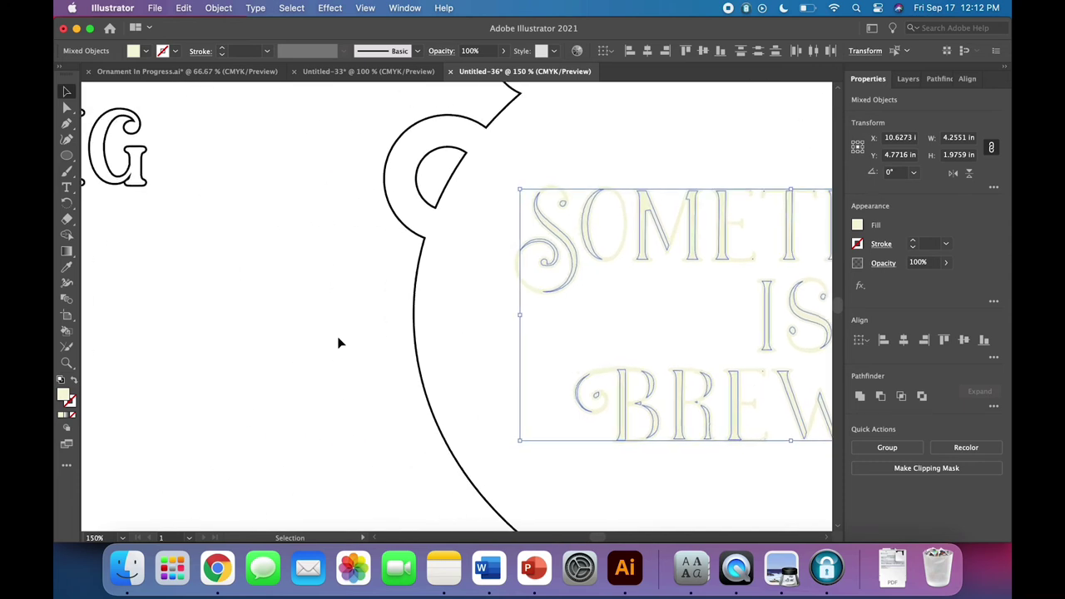
scroll(339, 342, right, 5)
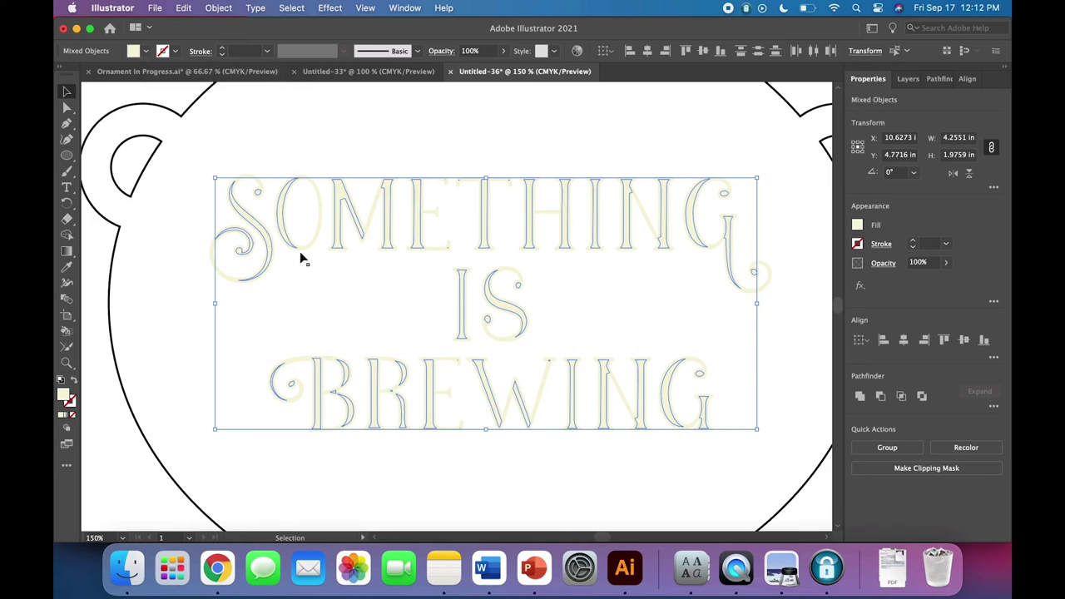
Step: Fill the inset outlines dark green, then swap so they become green strokes
click(146, 51)
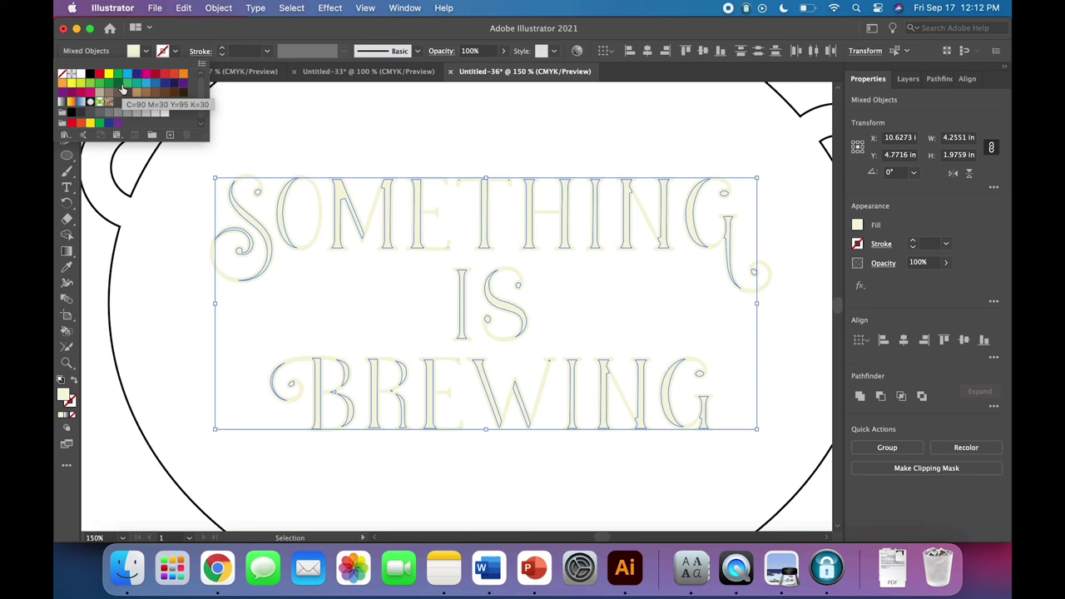
click(118, 83)
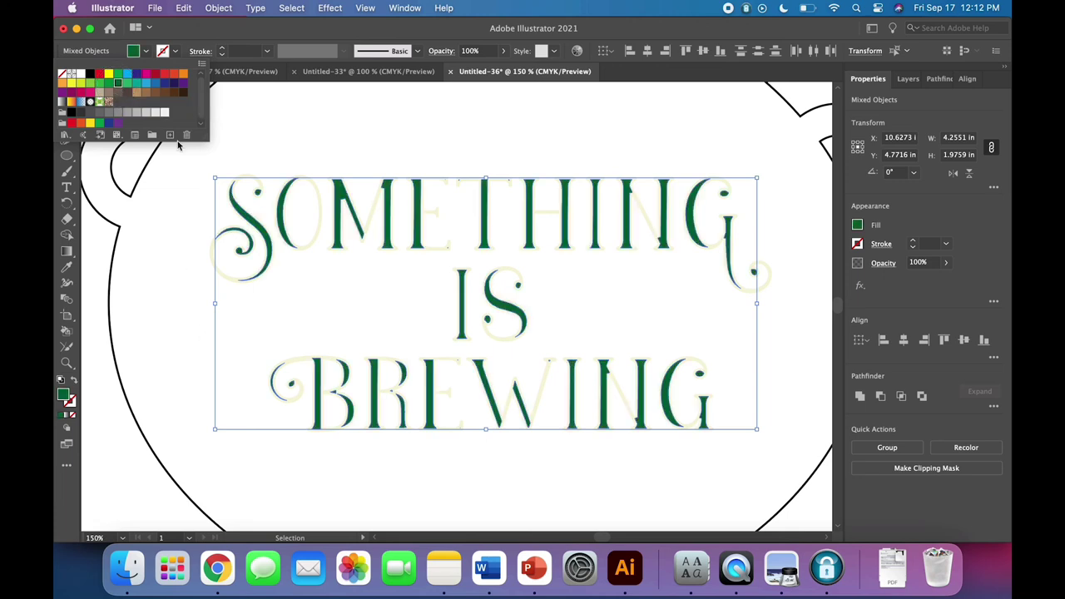
click(146, 51)
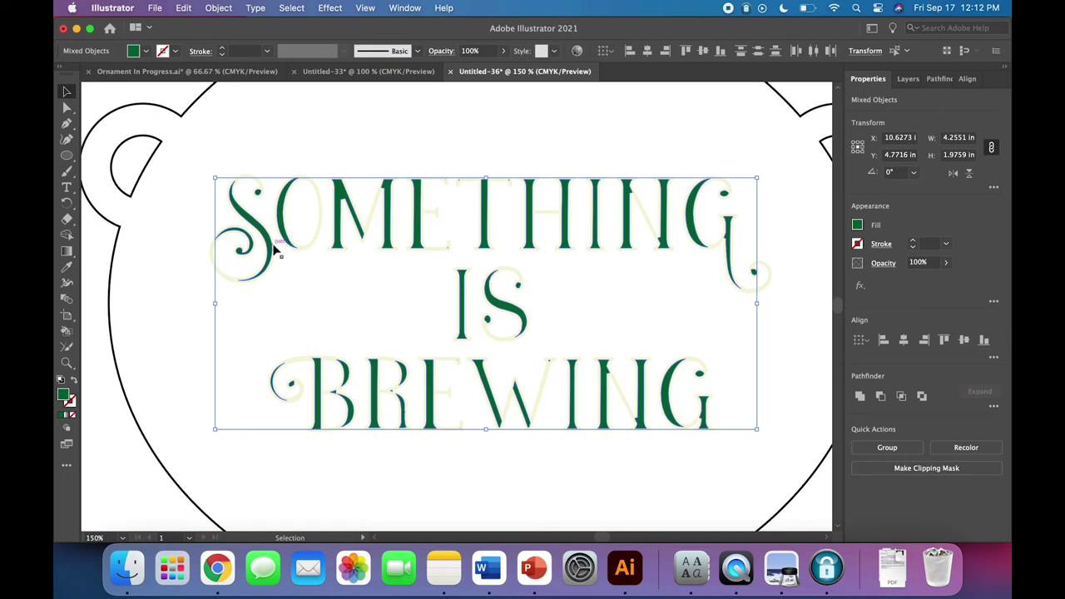
click(74, 380)
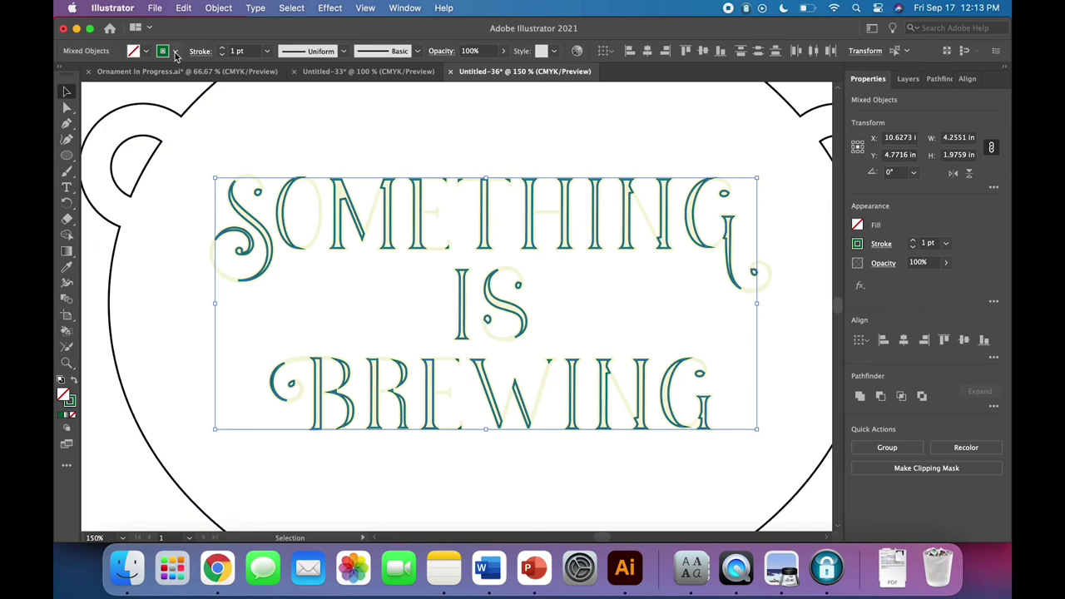
click(178, 279)
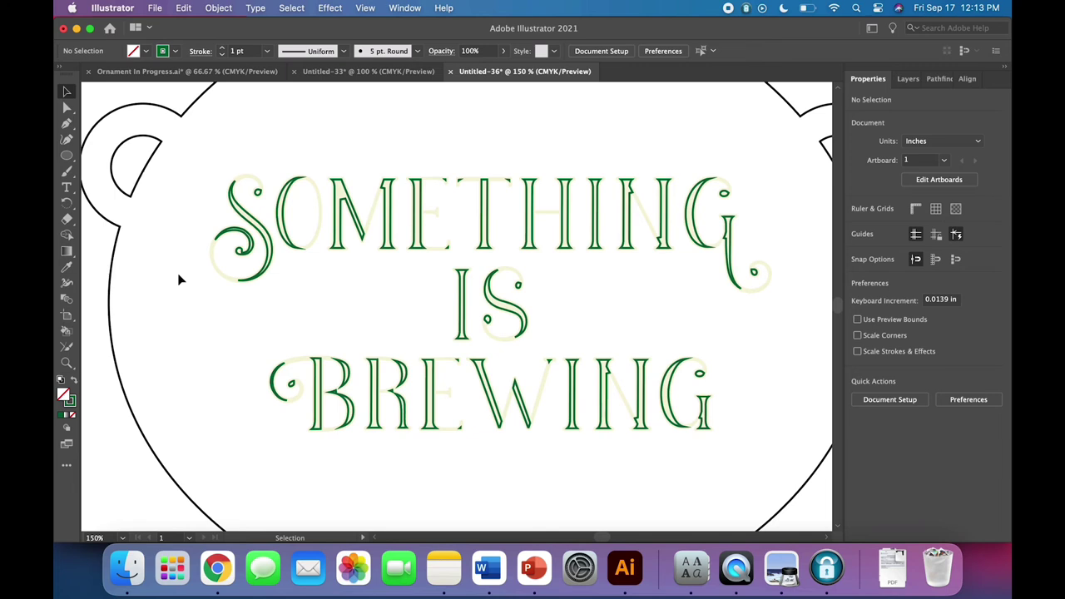
scroll(177, 273, right, 2)
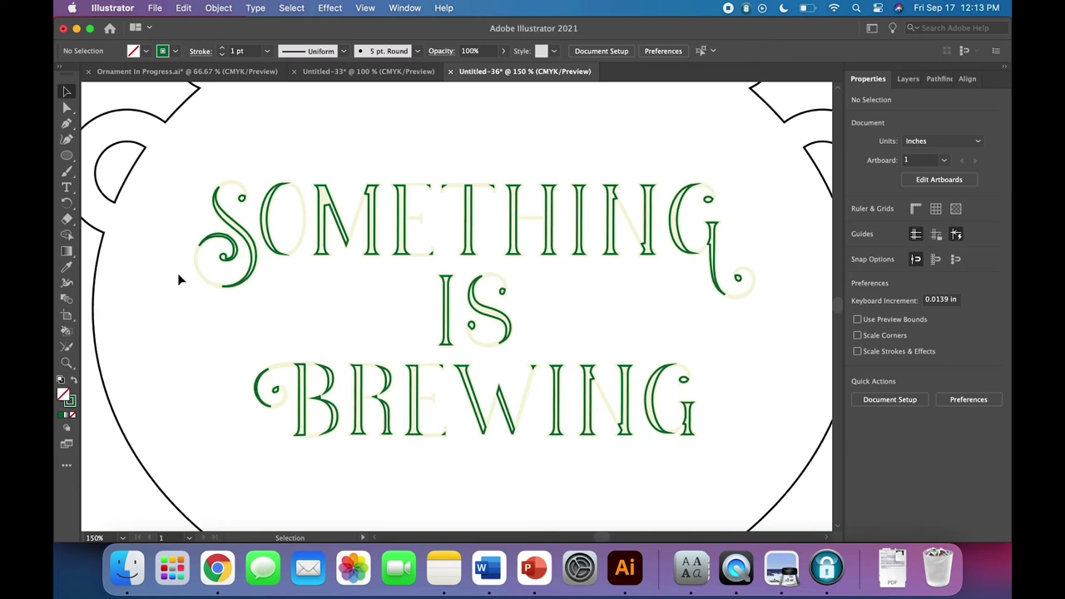
Step: Ungroup the lettering group inside the cauldron
click(302, 241)
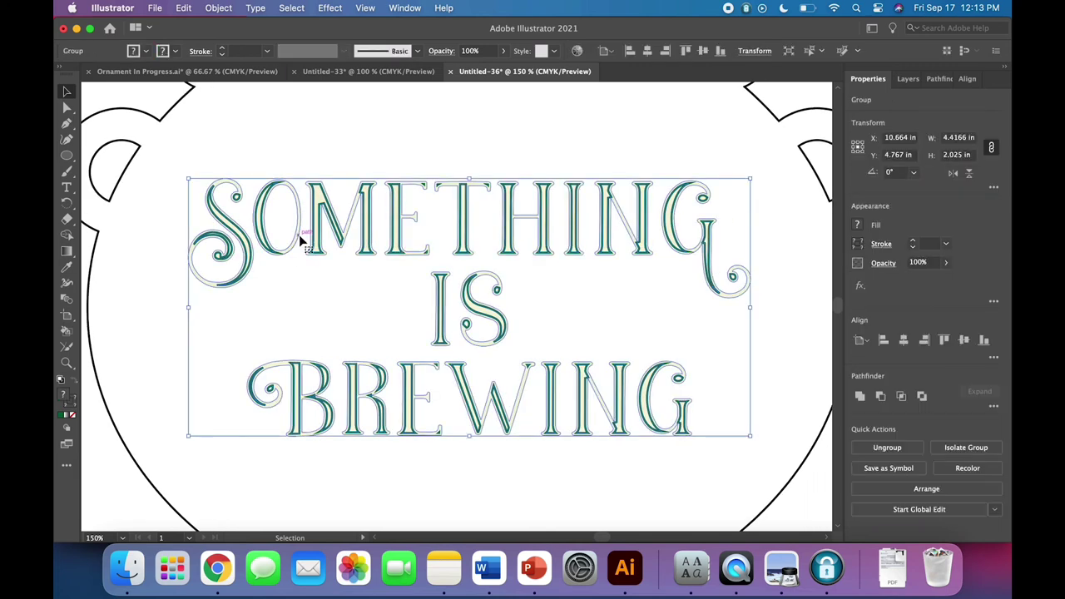
click(218, 8)
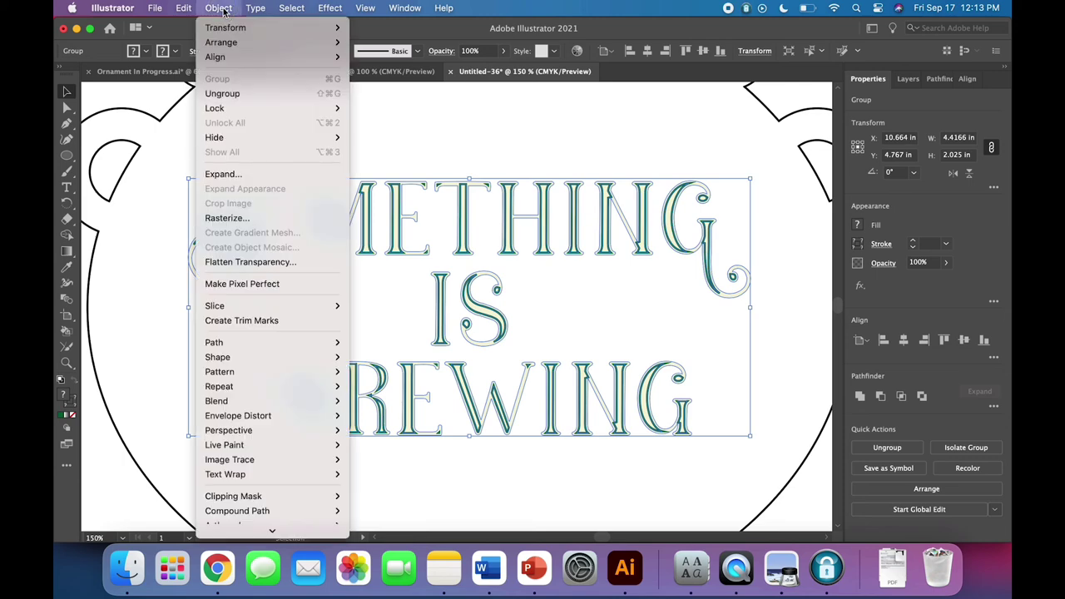
click(218, 8)
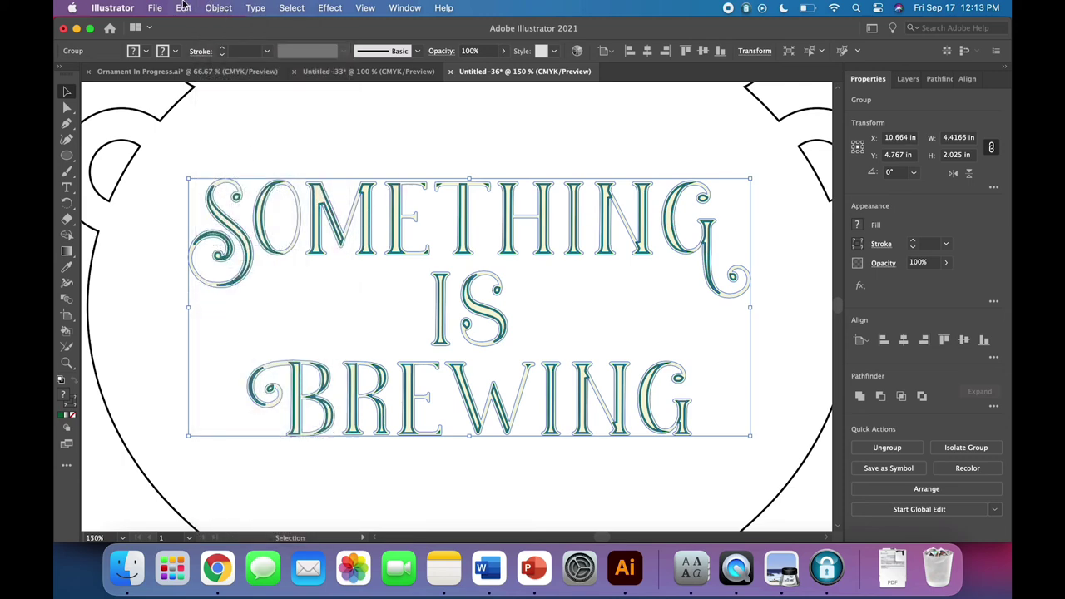
click(217, 8)
click(222, 95)
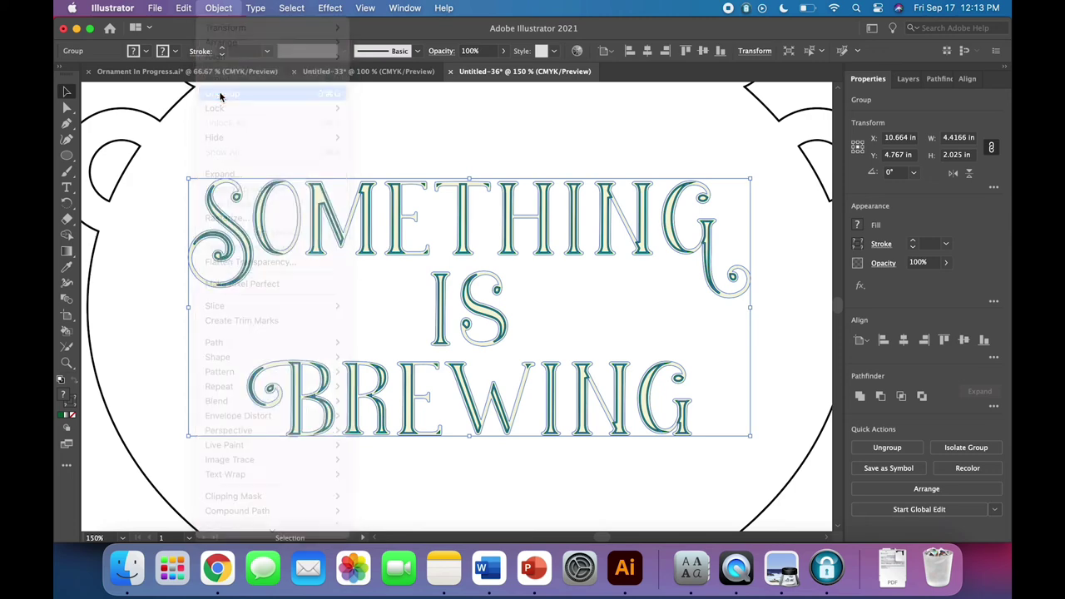
click(157, 198)
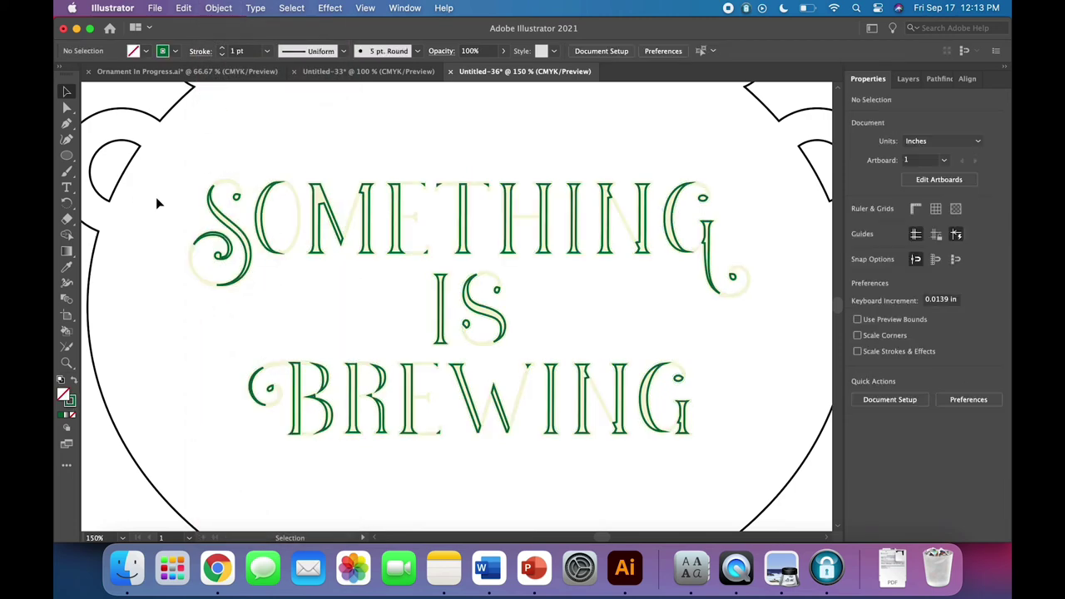
Step: Select all shapes sharing the O's cream fill, delete them, and zoom out
click(299, 238)
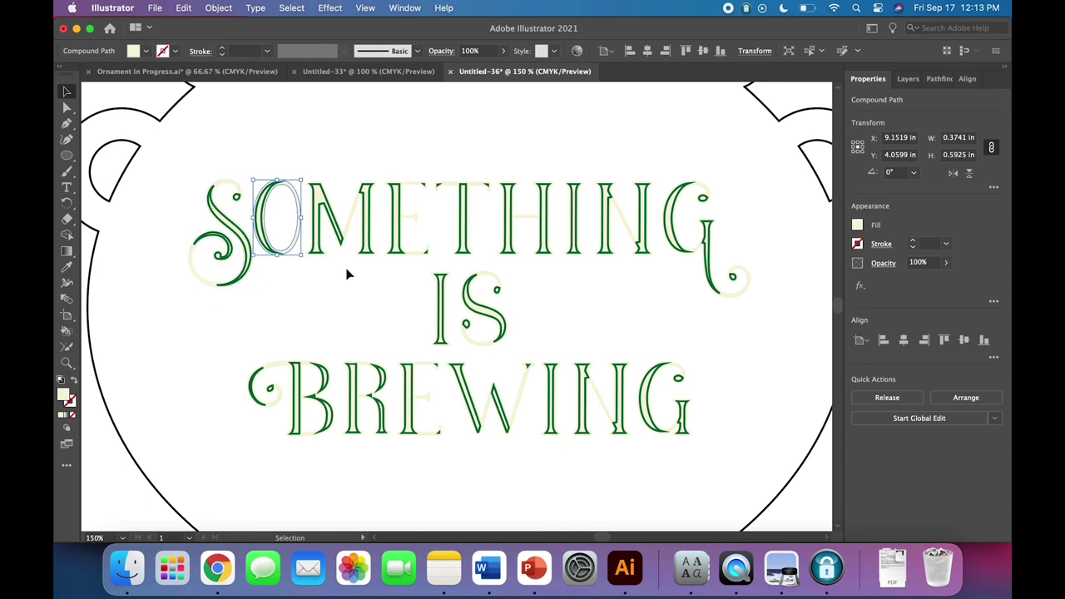
click(302, 11)
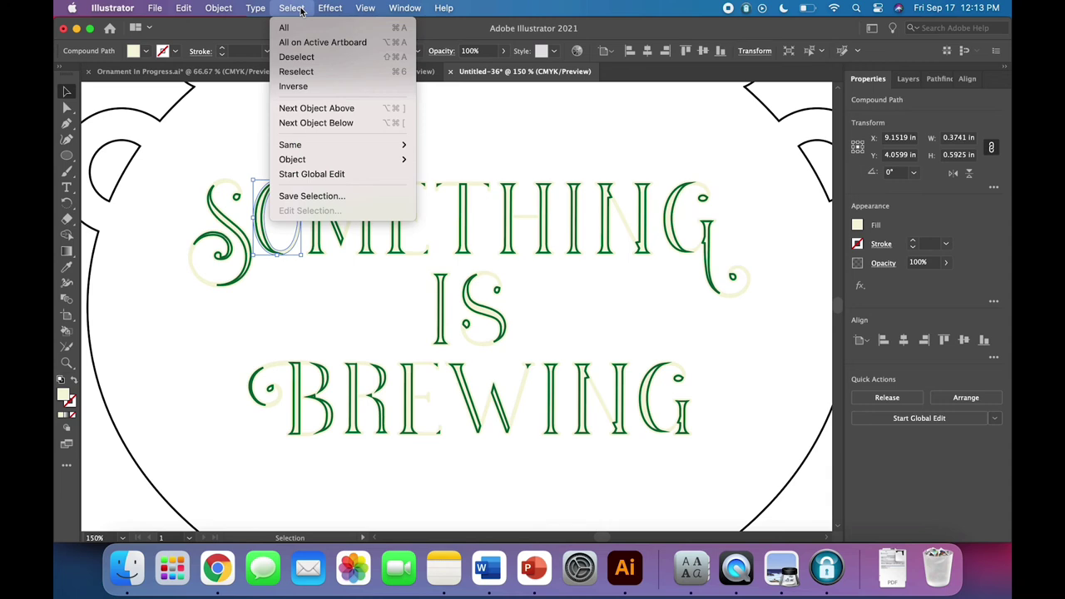
mouse_move(315, 147)
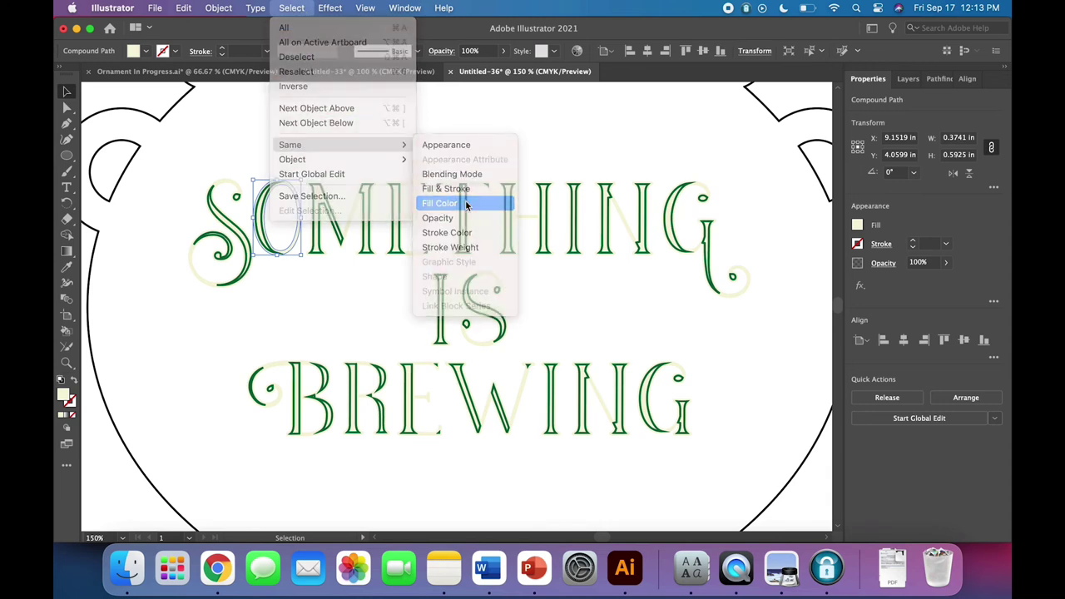
click(467, 204)
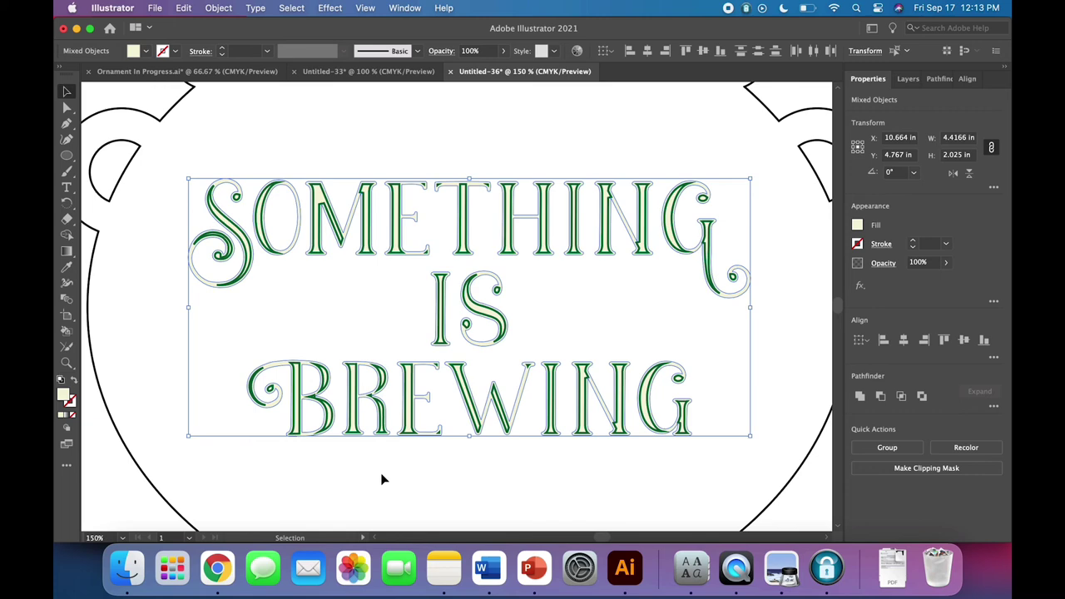
key(Delete)
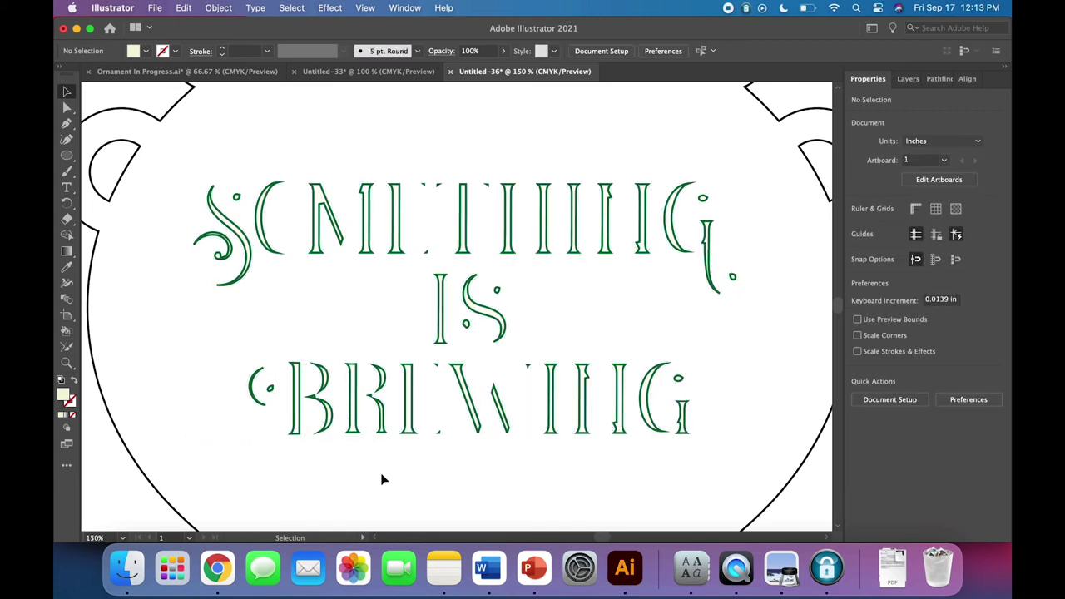
key(super+minus)
key(super+minus)
key(super+minus)
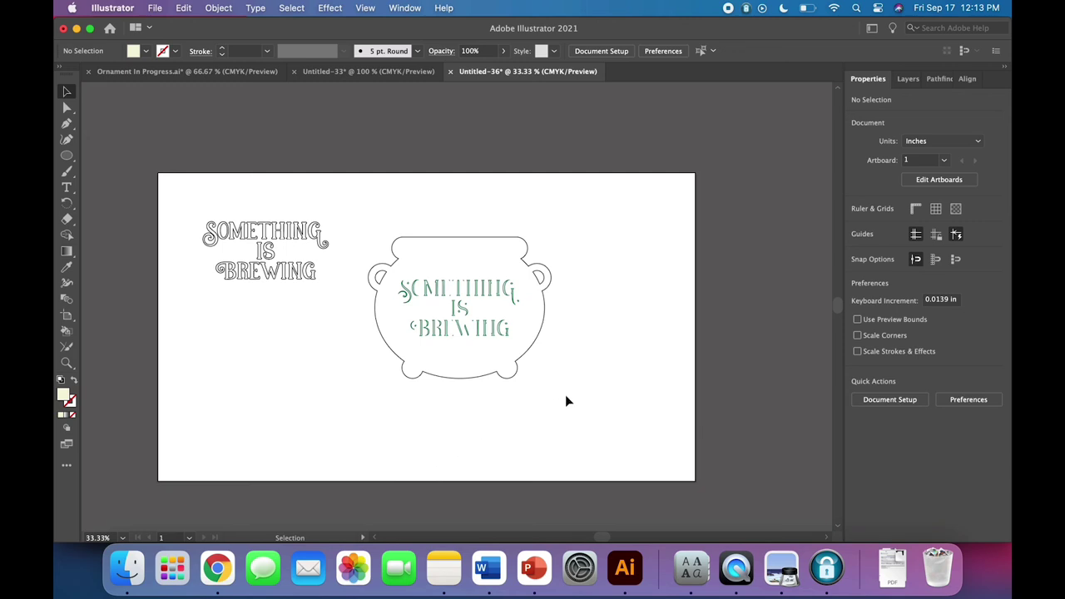
Step: Select the separate navy-outlined title on the left of the artboard
scroll(565, 402, left, 2)
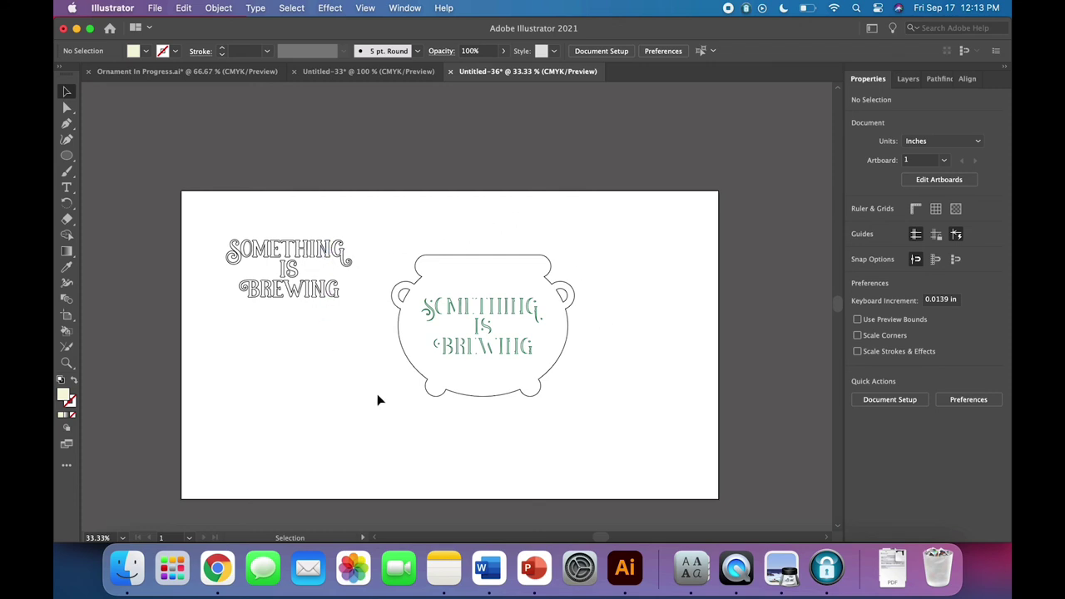
key(super+equal)
scroll(349, 315, left, 2)
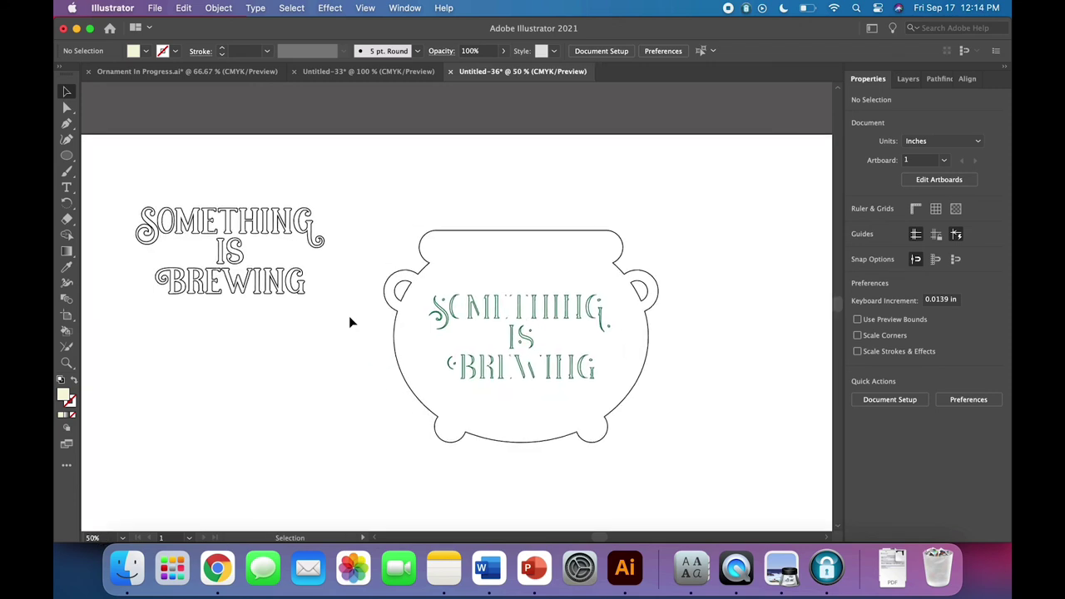
scroll(338, 314, left, 2)
drag(353, 309, 143, 196)
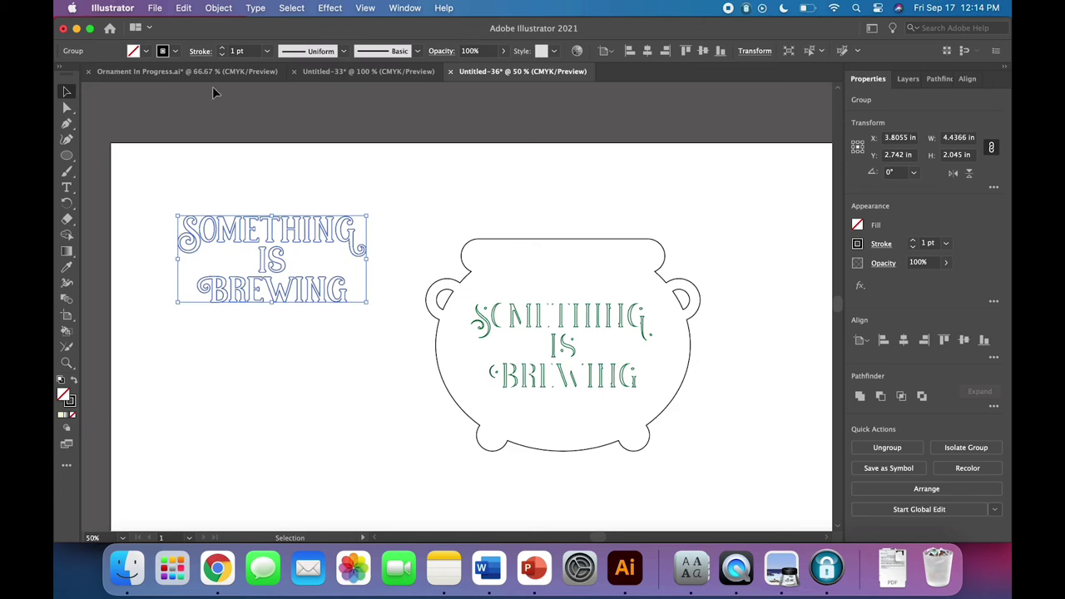
Step: Paste the title into new document Untitled-37, then return to Untitled-36
click(155, 7)
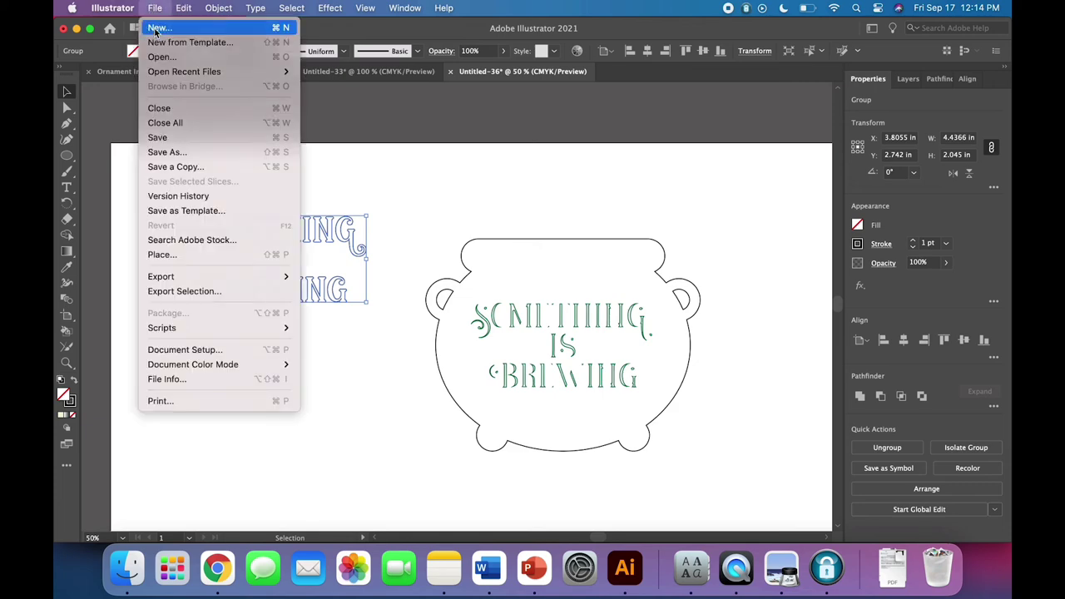
click(155, 29)
key(Return)
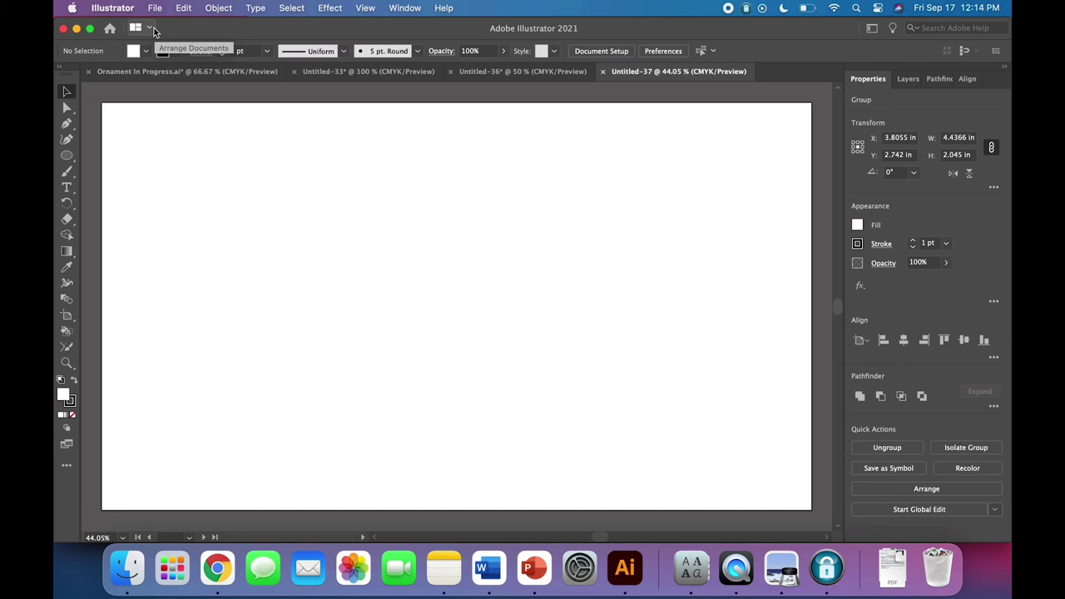
key(super+v)
click(302, 203)
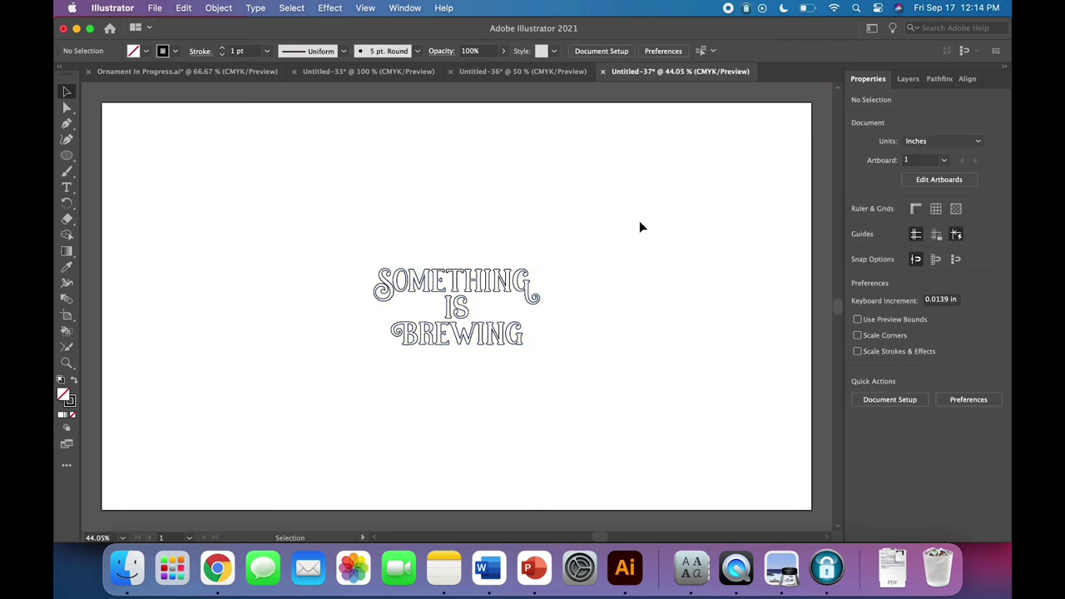
click(534, 73)
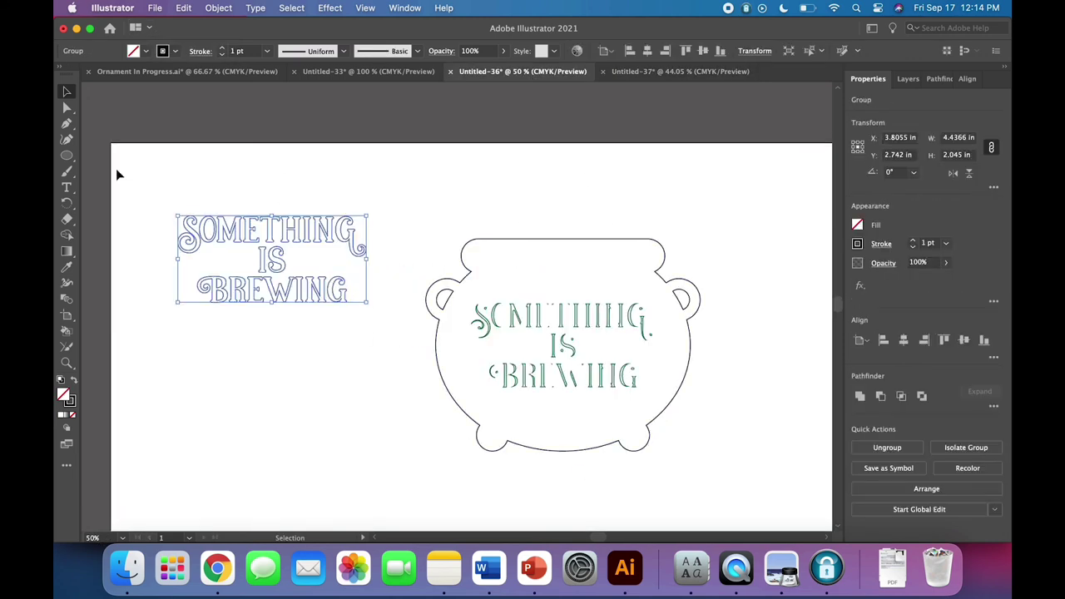
click(722, 426)
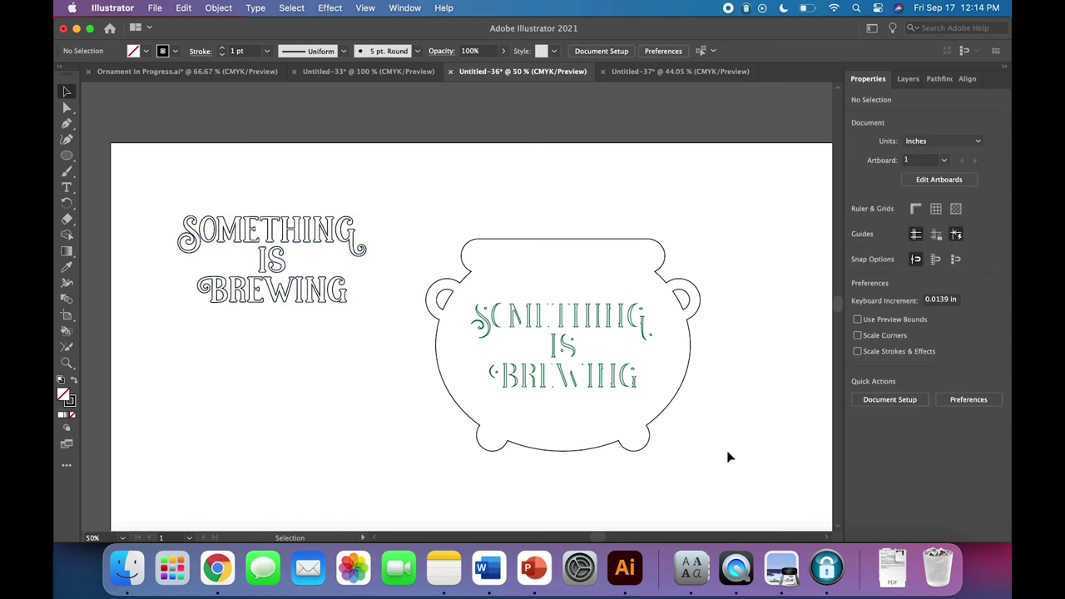
Step: Group the cauldron with its lettering and shift the group up and right
drag(735, 471, 435, 223)
click(218, 7)
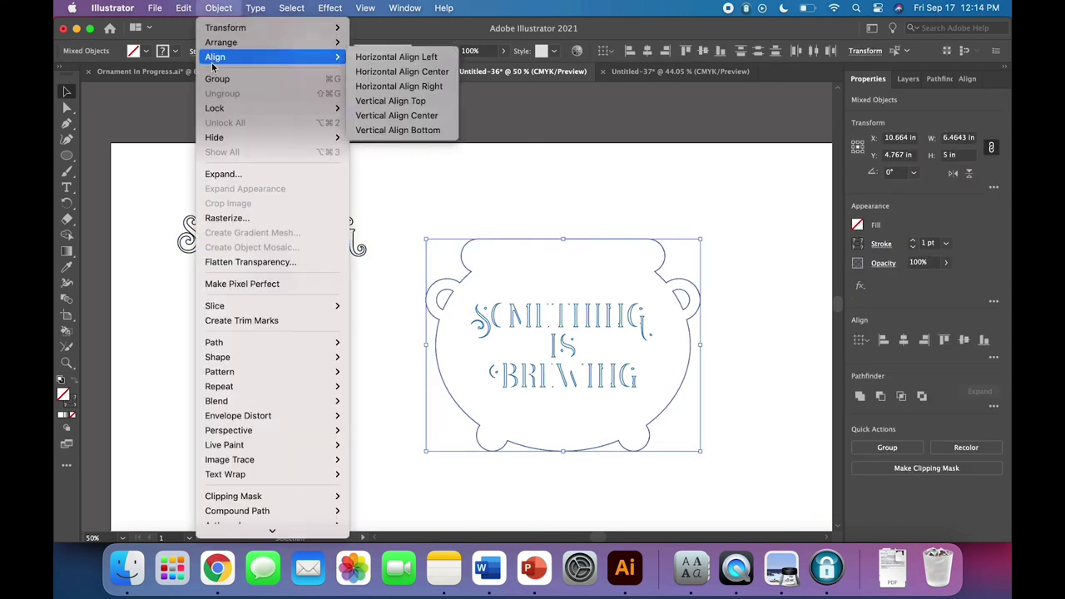
click(233, 76)
click(399, 407)
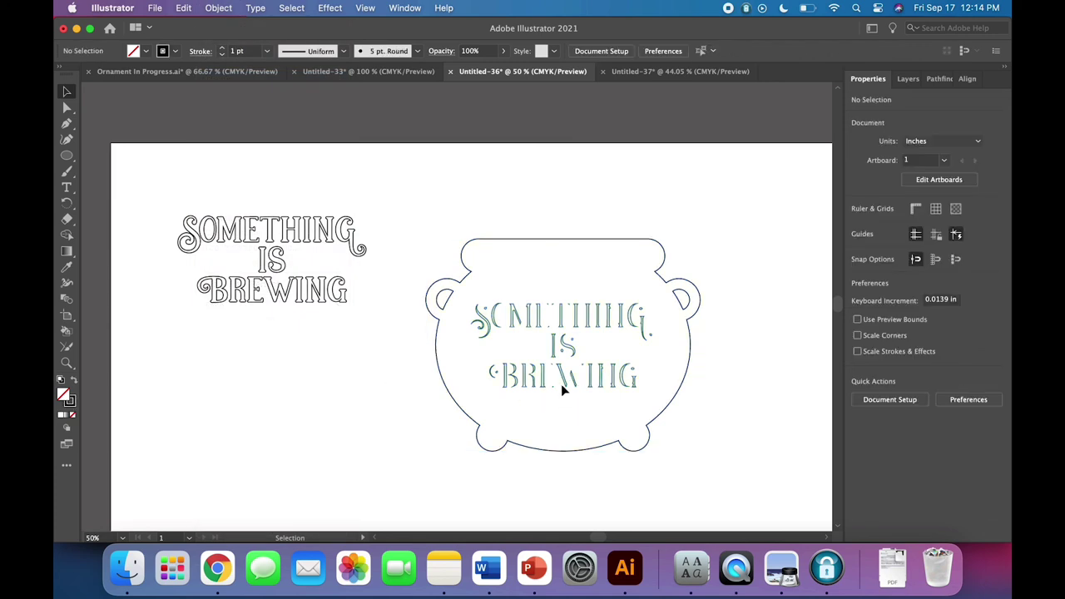
mouse_move(575, 453)
mouse_down()
mouse_move(518, 485)
mouse_move(608, 397)
mouse_up()
click(582, 449)
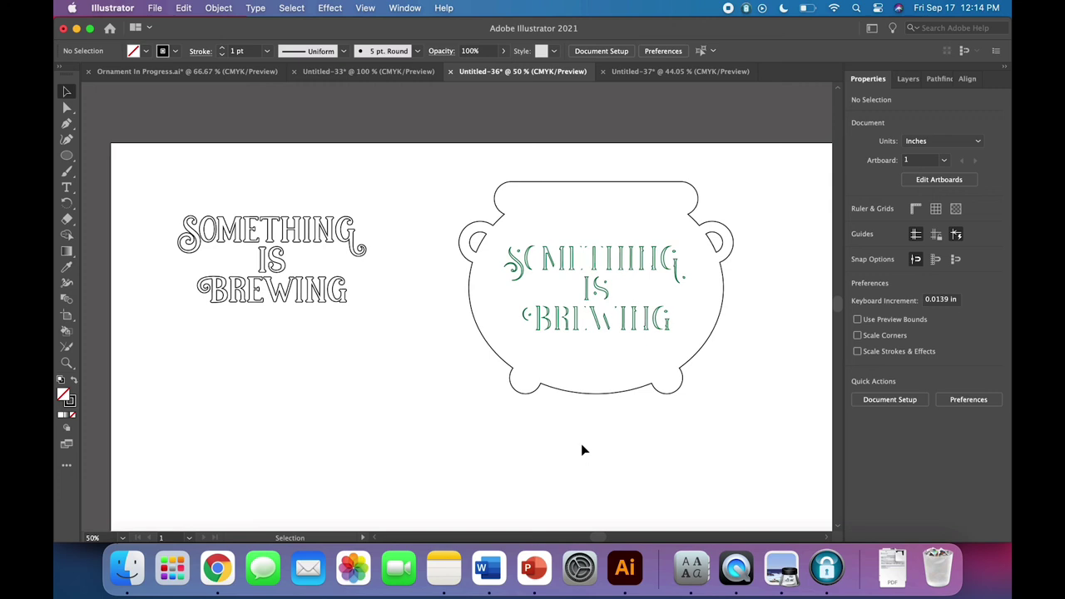
Step: Delete the separate left lettering and move the cauldron to the artboard's top-left
drag(397, 340, 133, 170)
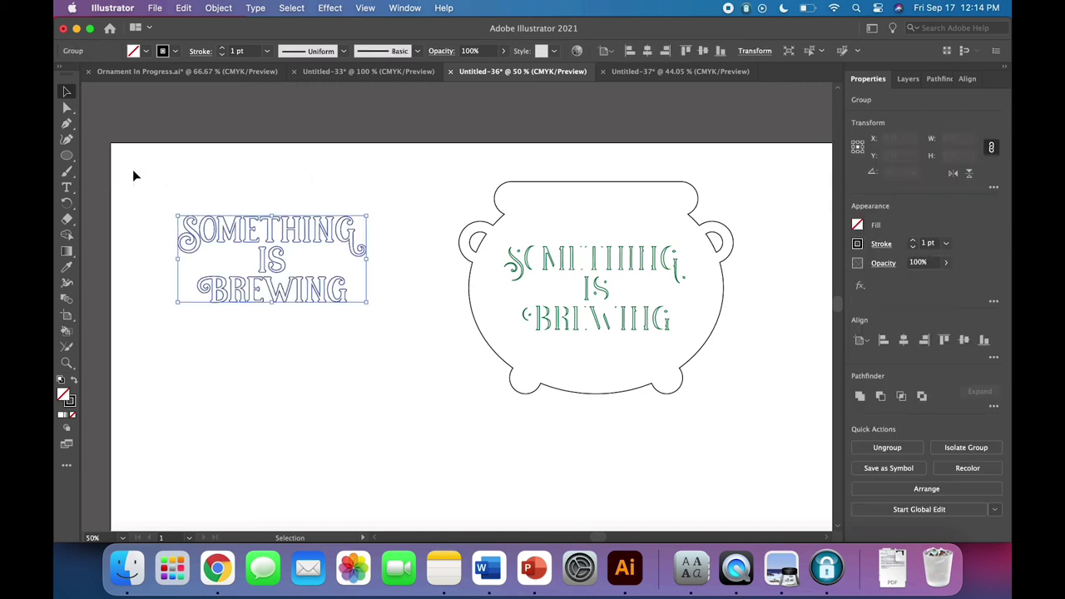
key(Delete)
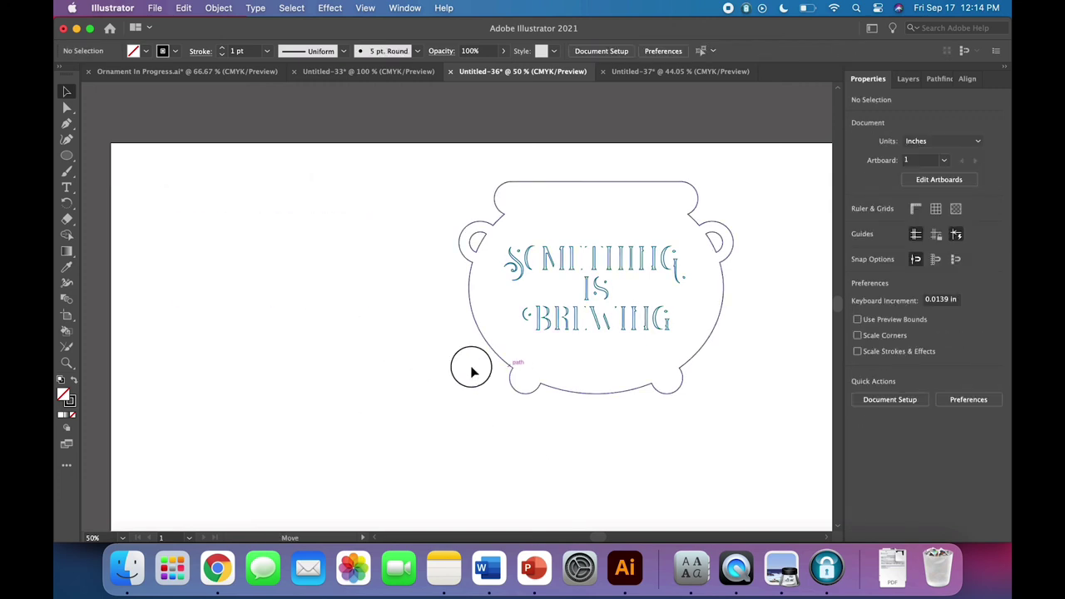
mouse_move(508, 373)
mouse_down()
mouse_move(178, 352)
mouse_move(173, 339)
mouse_up()
click(448, 332)
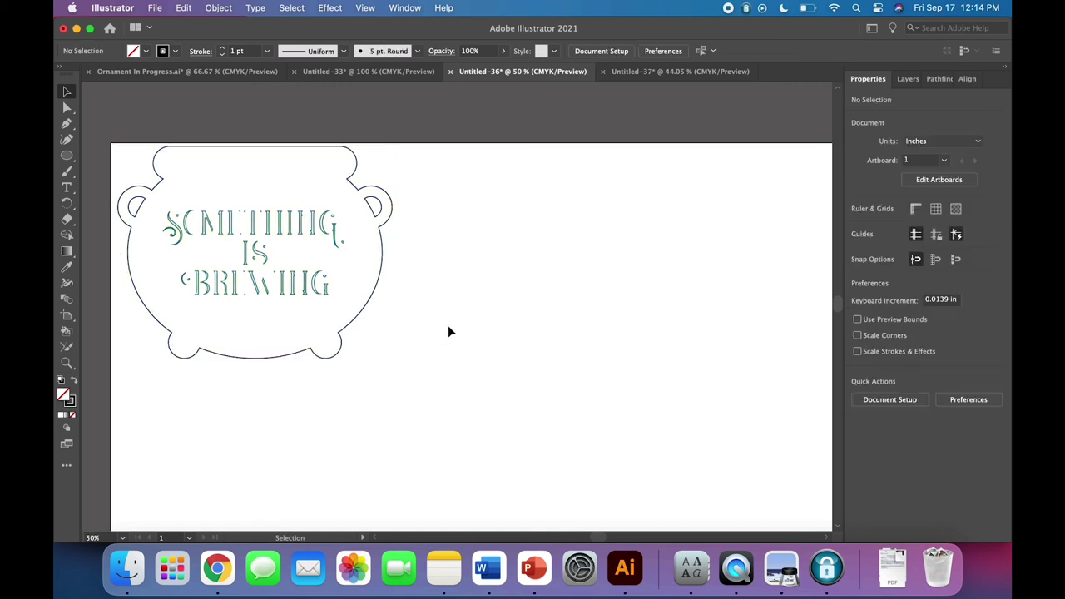
Step: Save the sign as 'Something Is Brewing Cauldron Sign' in Adobe Illustrator (ai) format
click(155, 7)
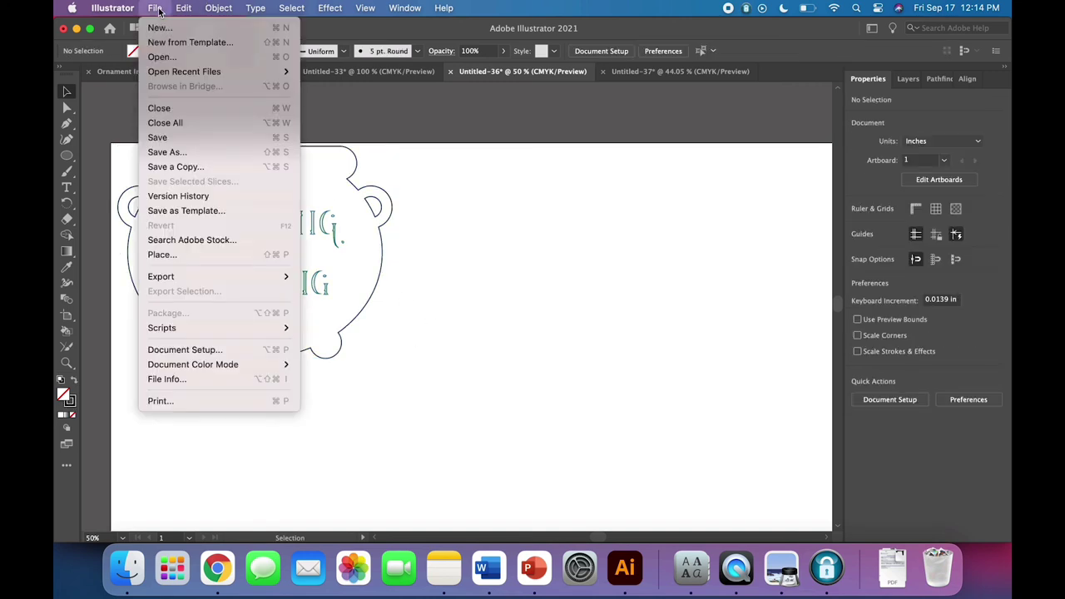
click(173, 150)
text(Somet)
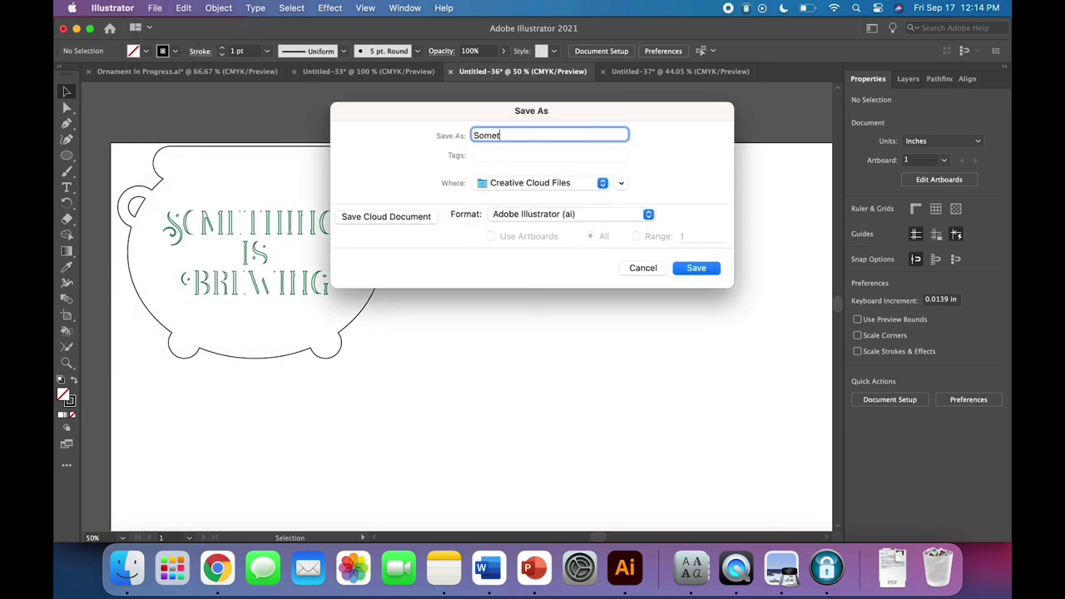
text(hing Is Brewing Cauldr)
text(on)
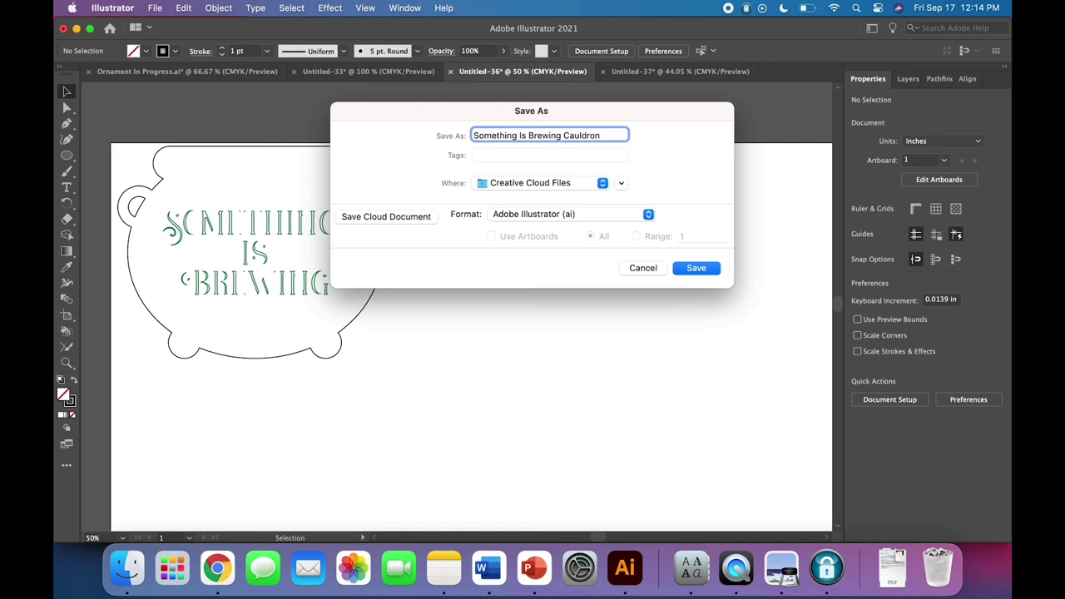
text( Sign)
key(Return)
key(Return)
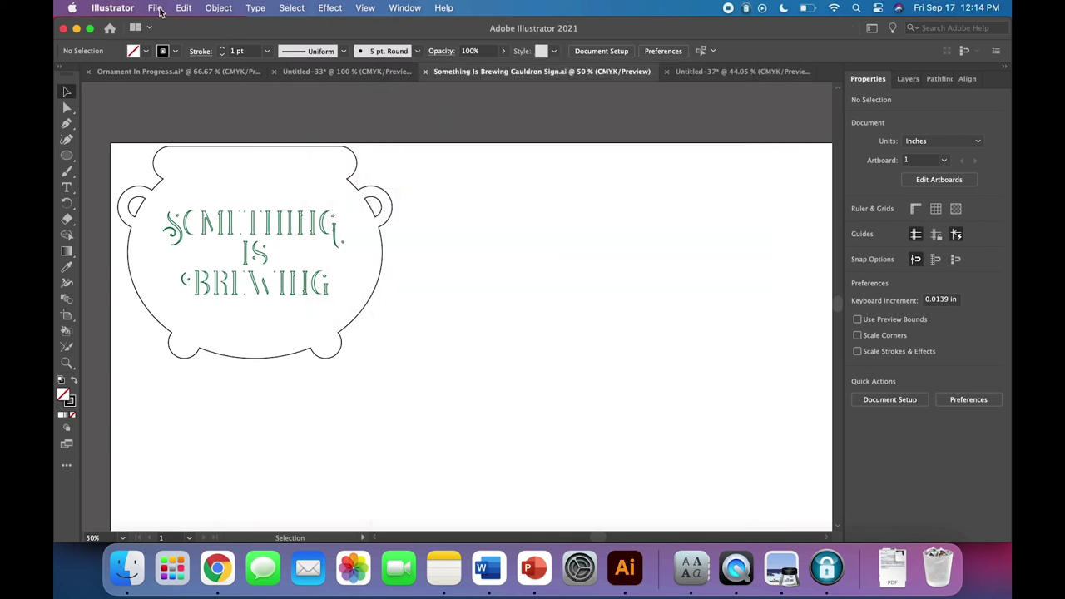
click(155, 9)
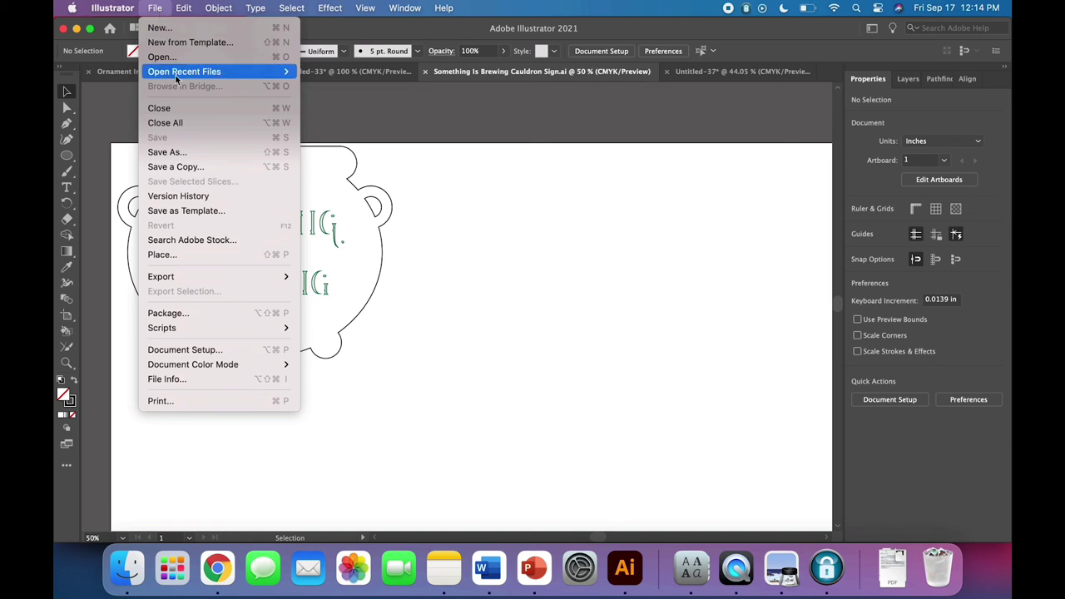
Step: Save another copy in SVG format and confirm the SVG options
click(175, 156)
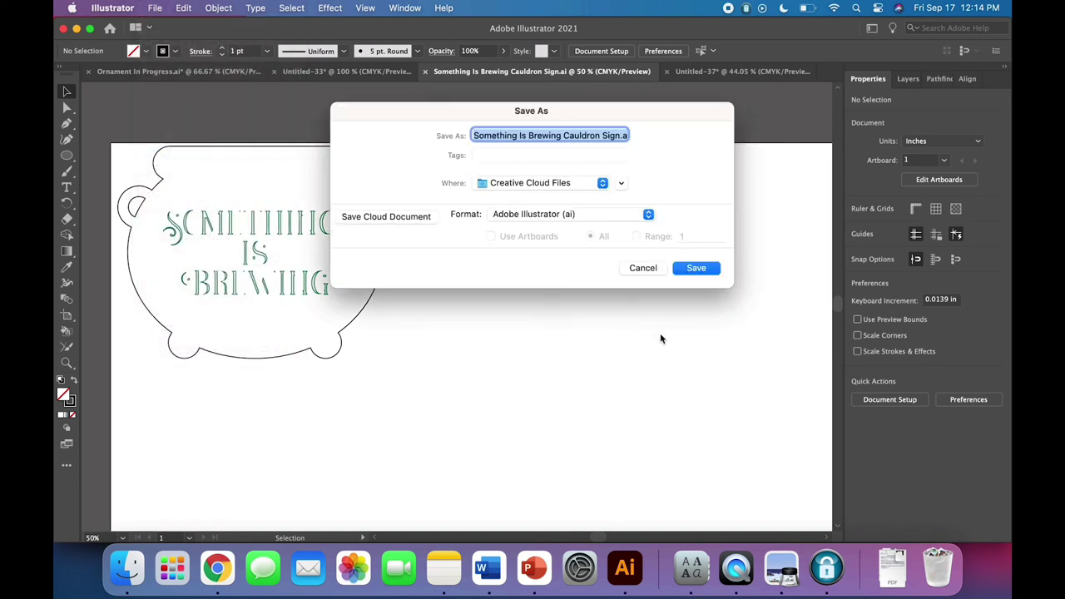
click(647, 215)
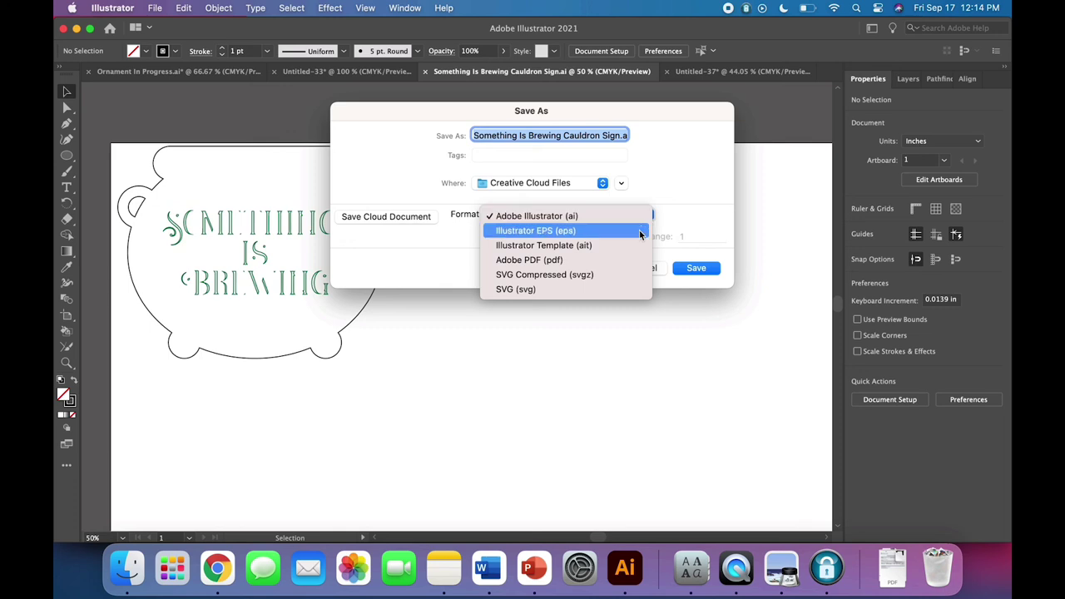
click(614, 288)
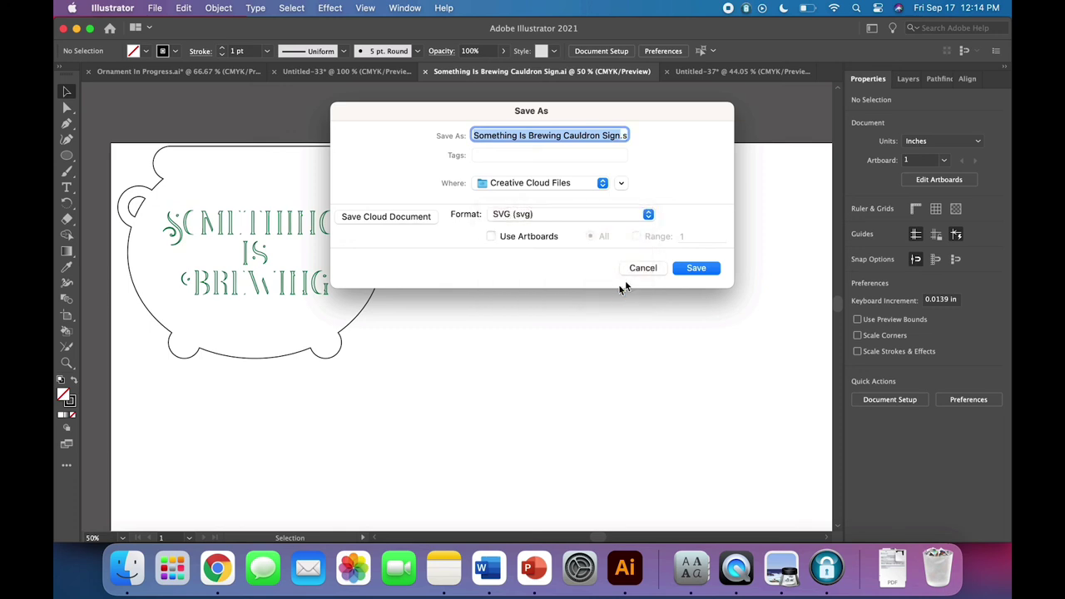
click(696, 268)
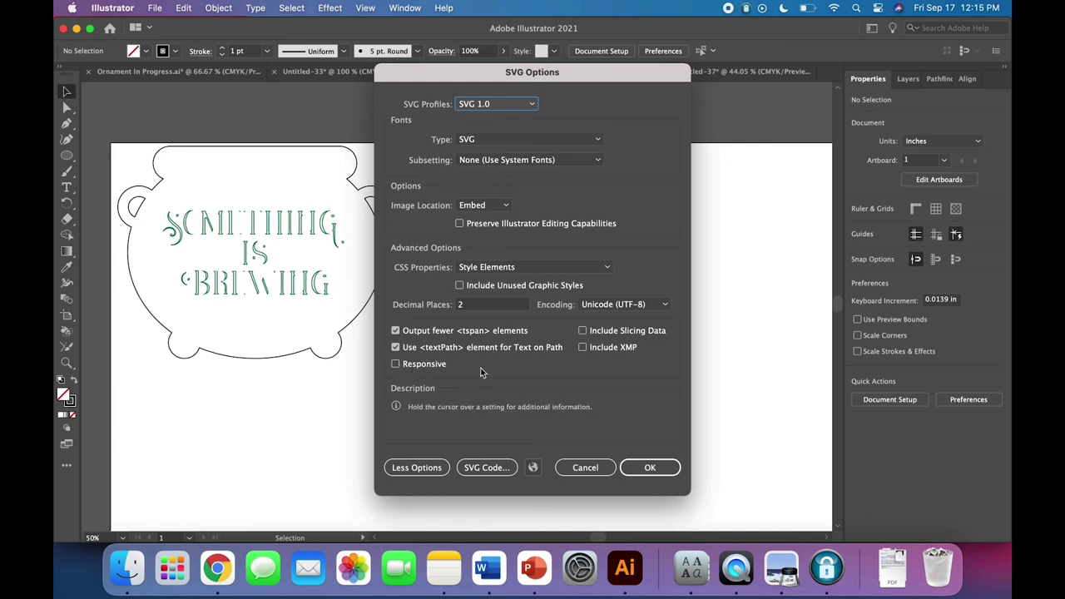
click(637, 469)
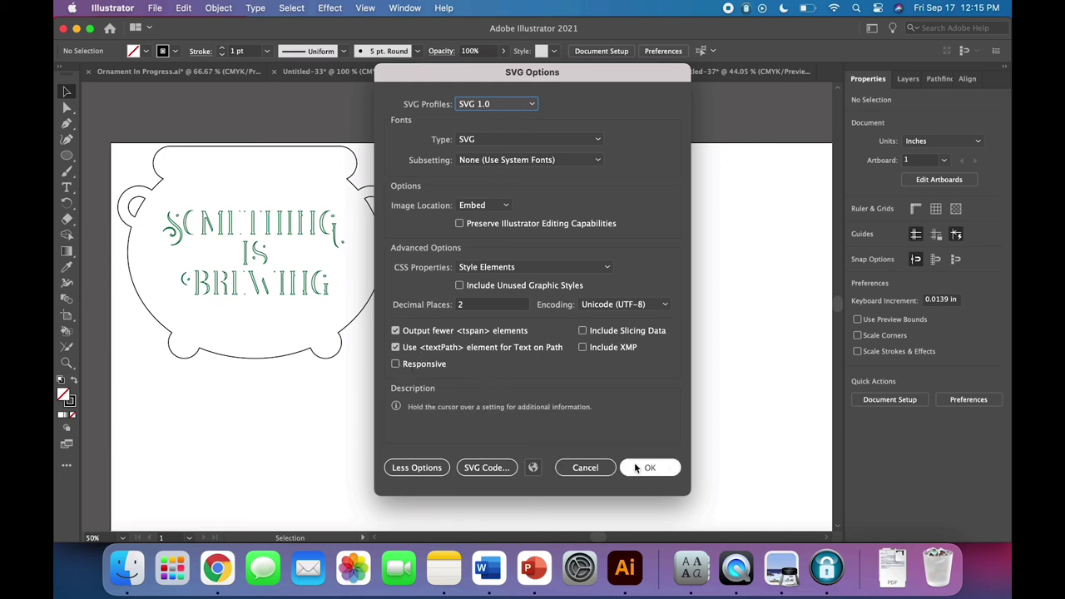
click(636, 468)
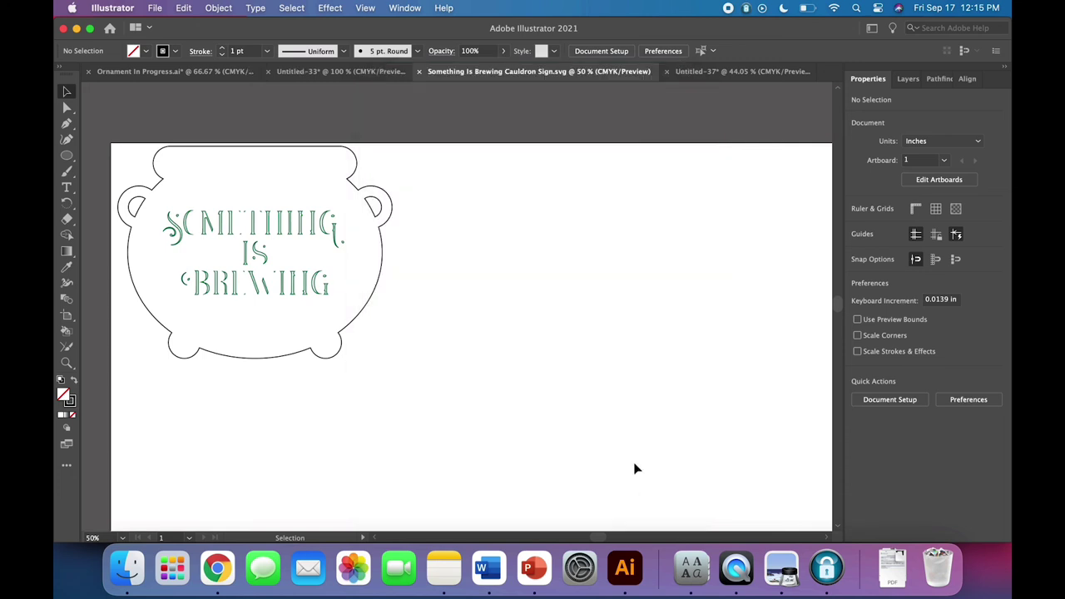
click(355, 318)
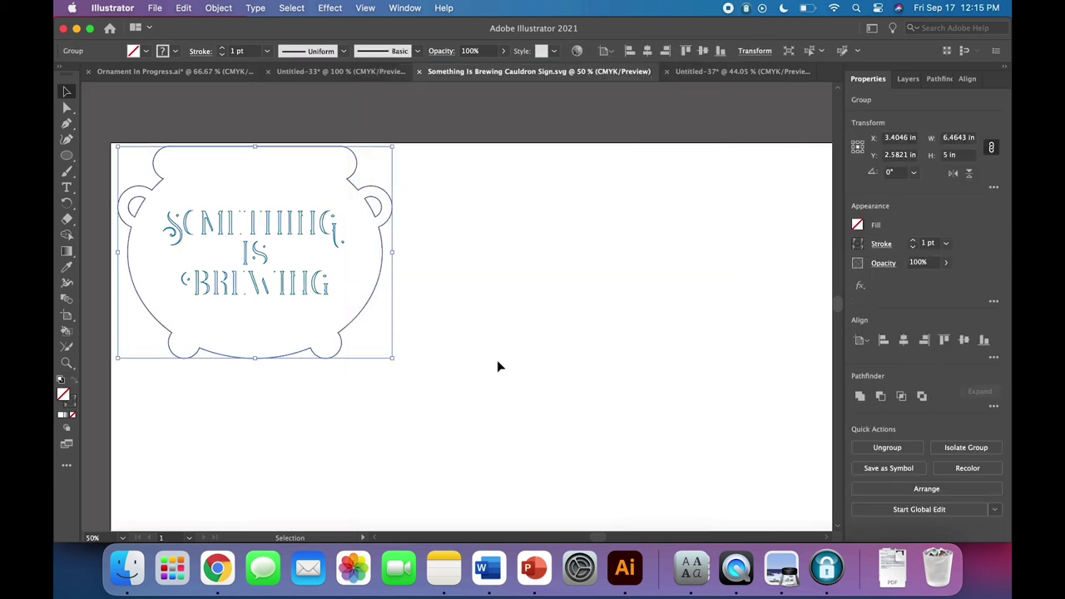